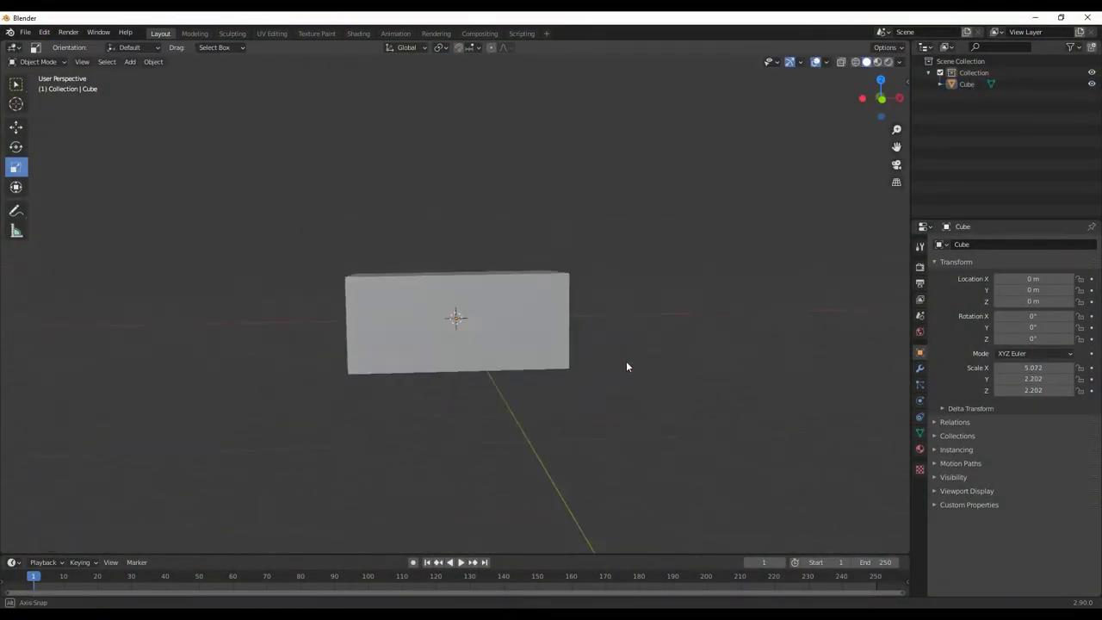
Step: Apply the box's scale so it reads 1.000, then enter Edit Mode
left_click(143, 67)
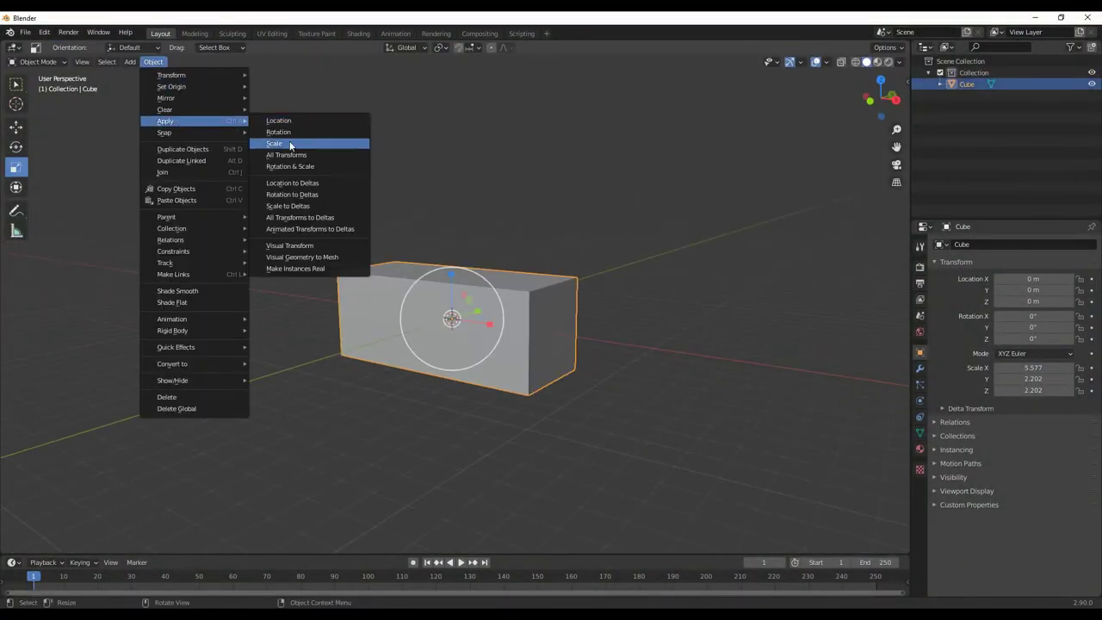
left_click(295, 141)
key("Tab")
Step: Inset the box's end face to form a bordered panel
mouse_move(571, 387)
middle_mouse_down()
mouse_move(508, 339)
mouse_move(425, 327)
mouse_move(446, 357)
middle_mouse_up()
key("3")
left_click(445, 357)
key("i")
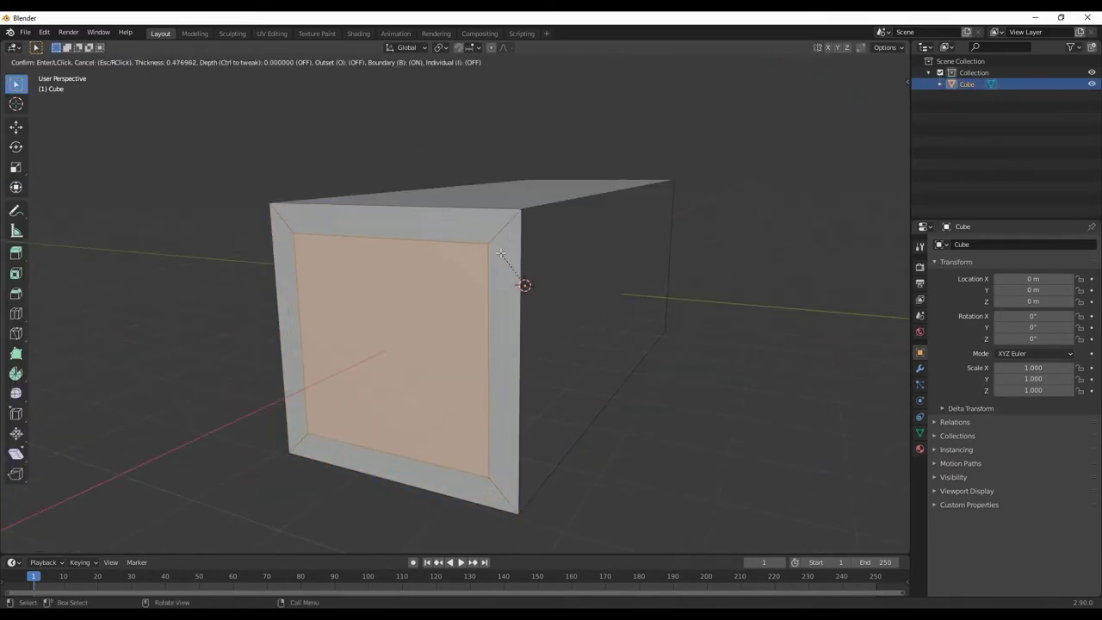
left_click(508, 267)
Step: Inset the side and bottom faces into bordered panels and clear the selection
left_click(492, 308)
mouse_move(231, 279)
middle_mouse_down()
mouse_move(492, 307)
mouse_move(463, 293)
mouse_move(491, 344)
mouse_move(400, 329)
middle_mouse_up()
key("i")
left_click(463, 293)
key("i")
left_click(463, 293)
key("alt+a")
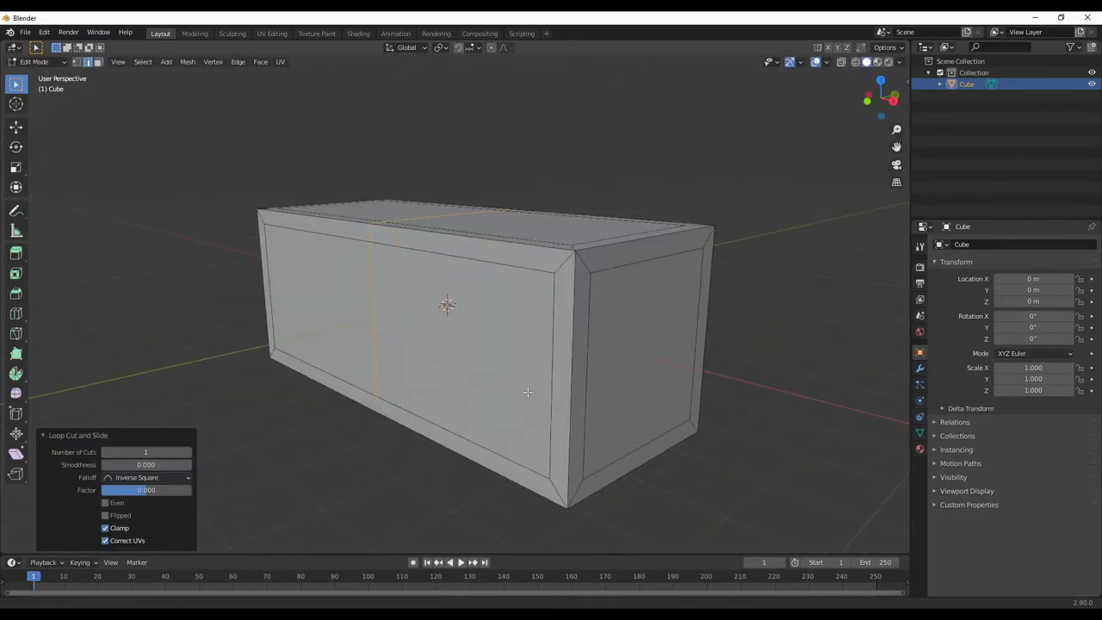
Step: Add a centred loop cut along the box's length
middle_click_drag(528, 392, 550, 308)
key("ctrl+r")
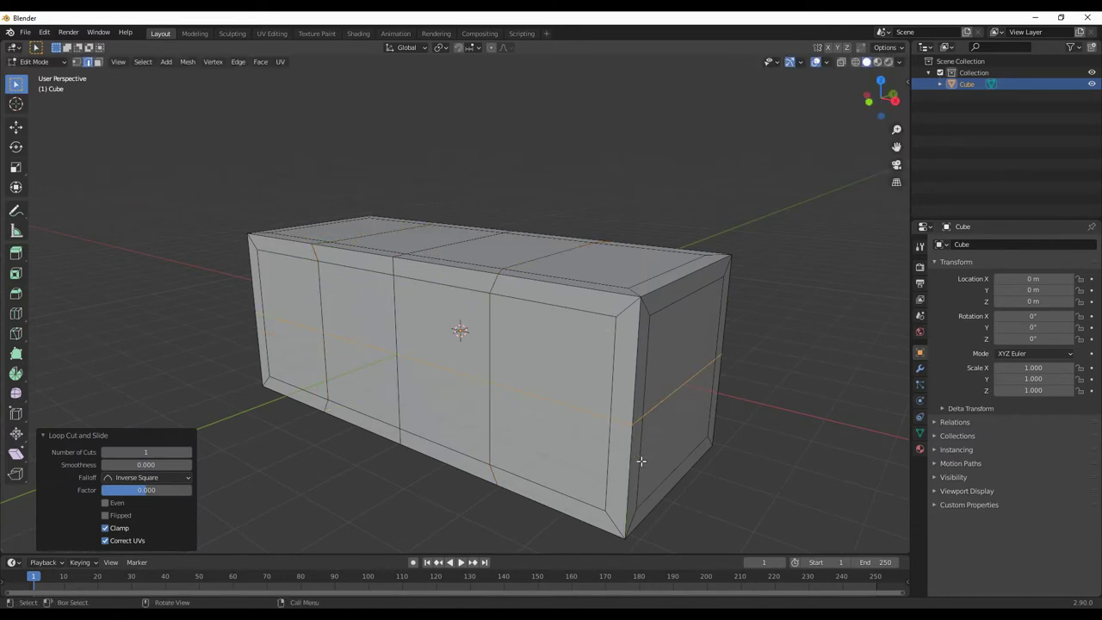
right_click(578, 162)
Step: Bevel the two vertical loops into narrow strips
left_click(542, 376)
mouse_move(523, 191)
middle_mouse_down()
mouse_move(748, 374)
mouse_move(433, 371)
middle_mouse_up()
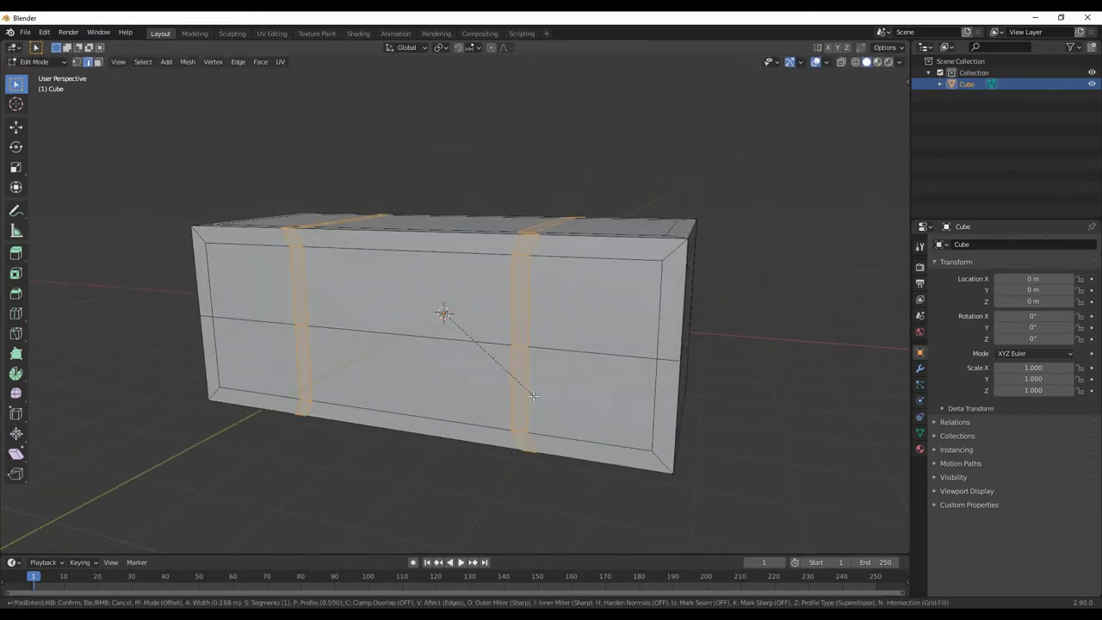
left_click(533, 396)
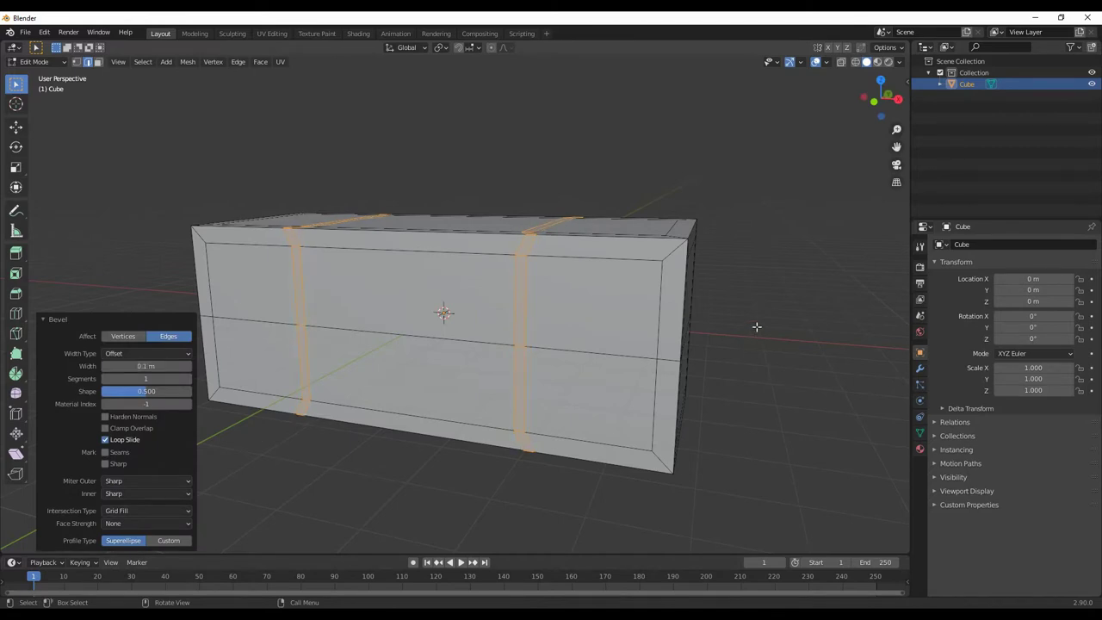
key("alt+a")
Step: Bevel the horizontal loop into a strip at the box's right end
mouse_move(756, 326)
middle_mouse_down()
mouse_move(787, 328)
mouse_move(638, 355)
middle_mouse_up()
left_click(631, 387)
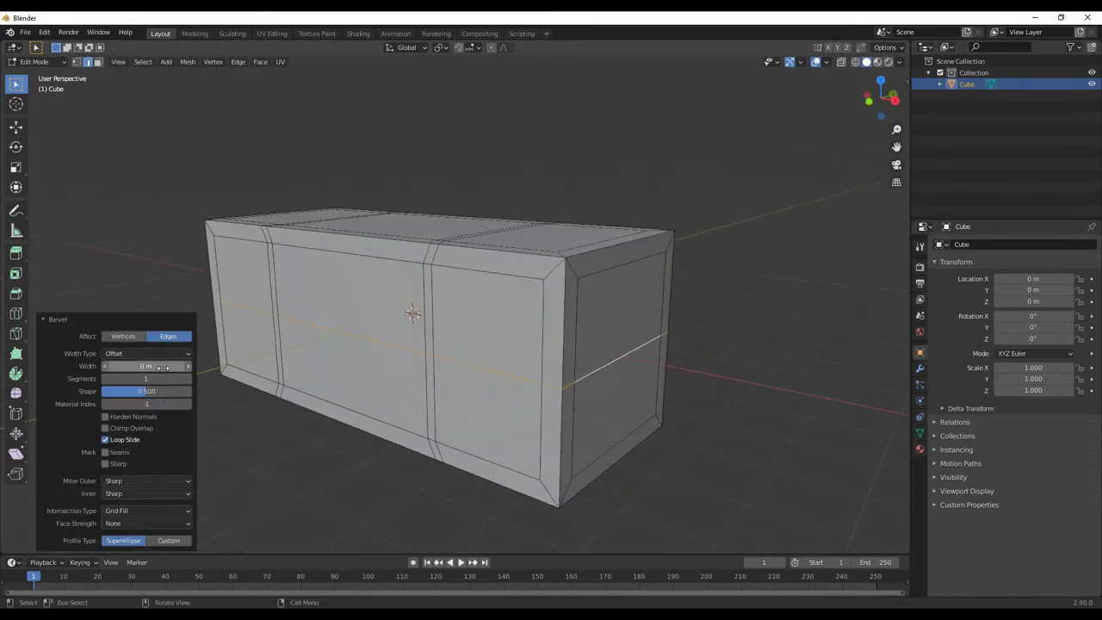
key("alt+a")
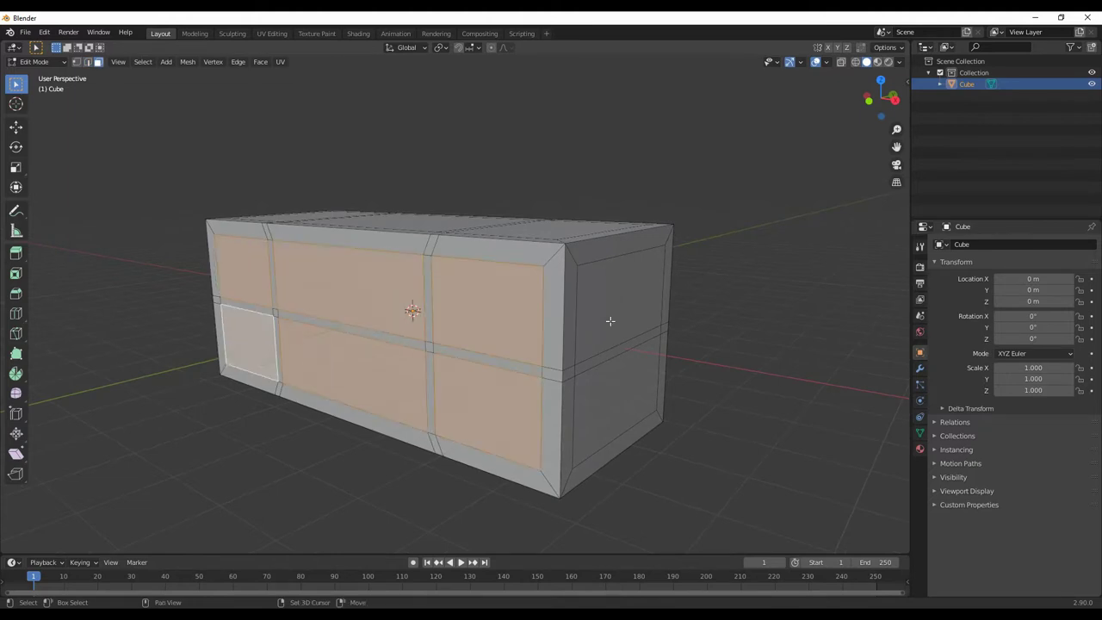
Step: Shrink the panel faces inward with Alt+S so raised frame battens surround them
mouse_move(610, 321)
middle_mouse_down()
mouse_move(372, 395)
mouse_move(473, 358)
middle_mouse_up()
scroll(474, 358, "up", 4)
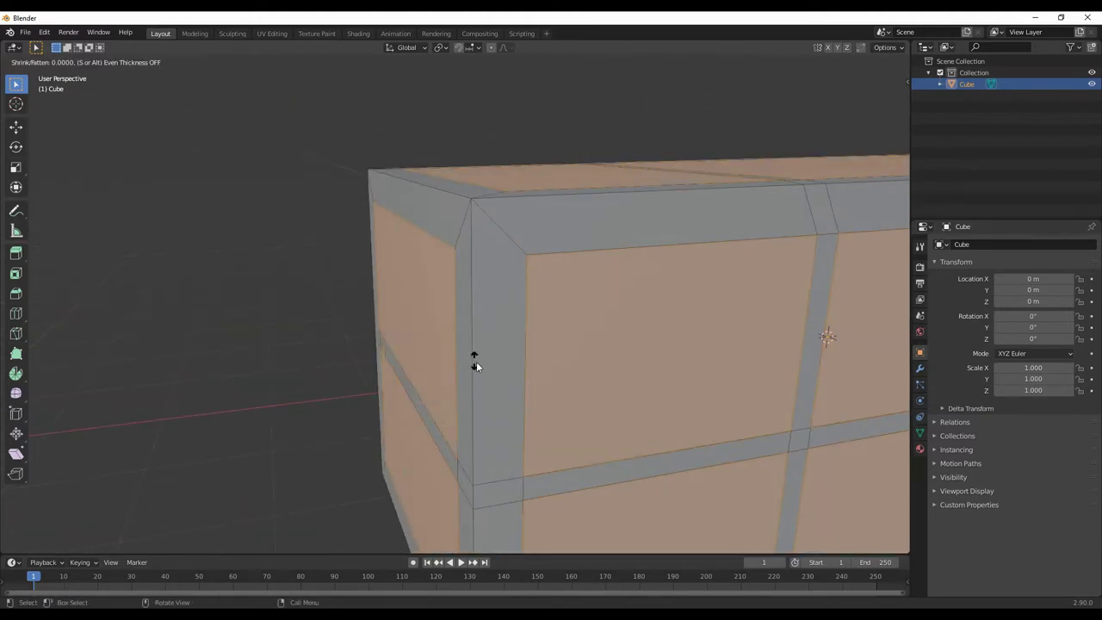
left_click(474, 369)
scroll(474, 368, "down", 4)
key("alt+a")
Step: Move the selected top-frame vertices into place, viewed from above
mouse_move(475, 368)
middle_mouse_down()
mouse_move(551, 344)
mouse_move(630, 408)
middle_mouse_up()
scroll(610, 234, "up", 3)
middle_click_drag(609, 234, 661, 281)
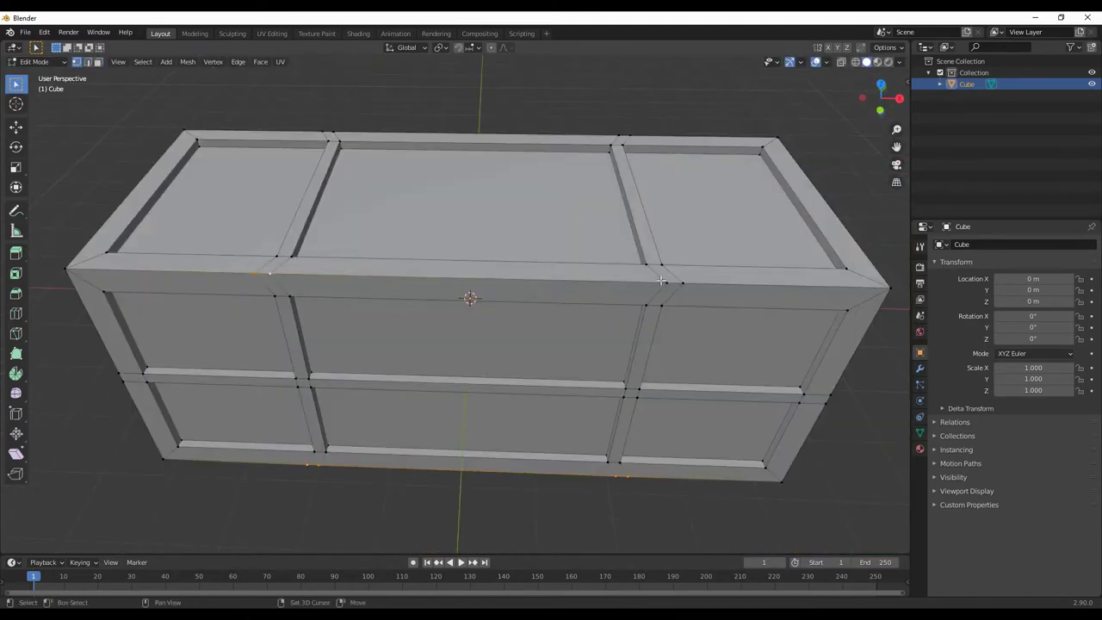
mouse_move(511, 391)
middle_mouse_down()
mouse_move(465, 346)
mouse_move(448, 66)
middle_mouse_up()
scroll(478, 357, "up", 3)
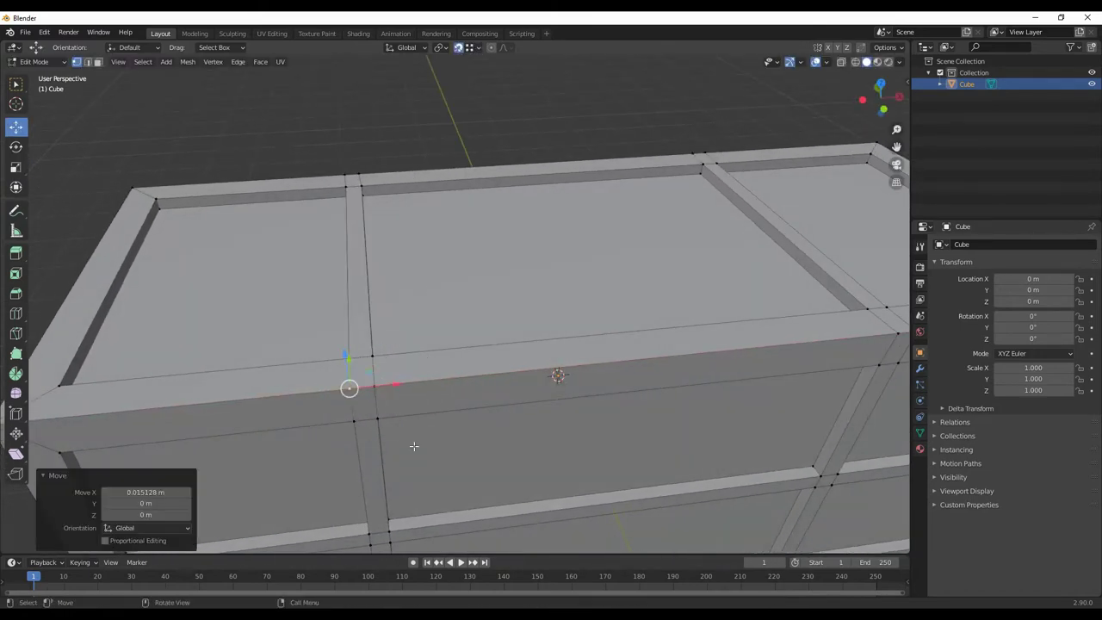
mouse_move(414, 446)
middle_mouse_down()
mouse_move(394, 377)
mouse_move(418, 374)
middle_mouse_up()
left_click(387, 361)
Step: Slide a single top-frame vertex along the frame
key("g")
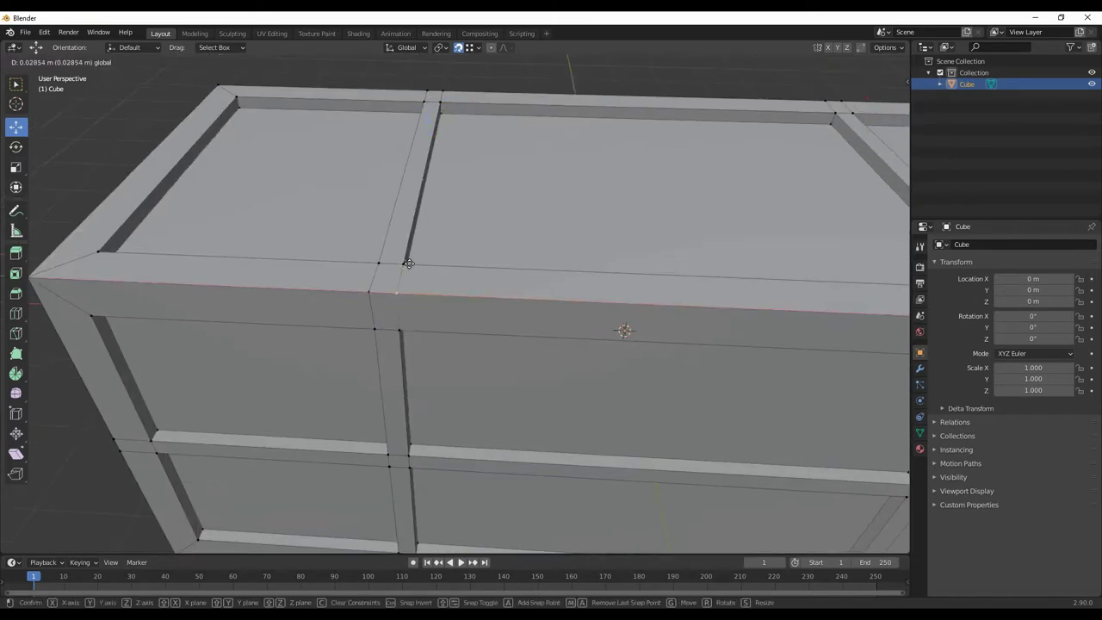
left_click(370, 283)
key("g")
mouse_move(369, 283)
middle_mouse_down()
mouse_move(406, 280)
mouse_move(440, 368)
mouse_move(512, 366)
mouse_move(263, 364)
middle_mouse_up()
left_click(406, 281)
Step: Move more top-frame vertices along one axis by -0.0285 m and -0.015391 m
key("g")
left_click(508, 360)
key("g")
left_click(516, 433)
mouse_move(517, 433)
middle_mouse_down()
mouse_move(469, 387)
mouse_move(499, 295)
mouse_move(433, 394)
mouse_move(455, 374)
mouse_move(607, 351)
middle_mouse_up()
key("g")
left_click(433, 394)
scroll(520, 364, "down", 10)
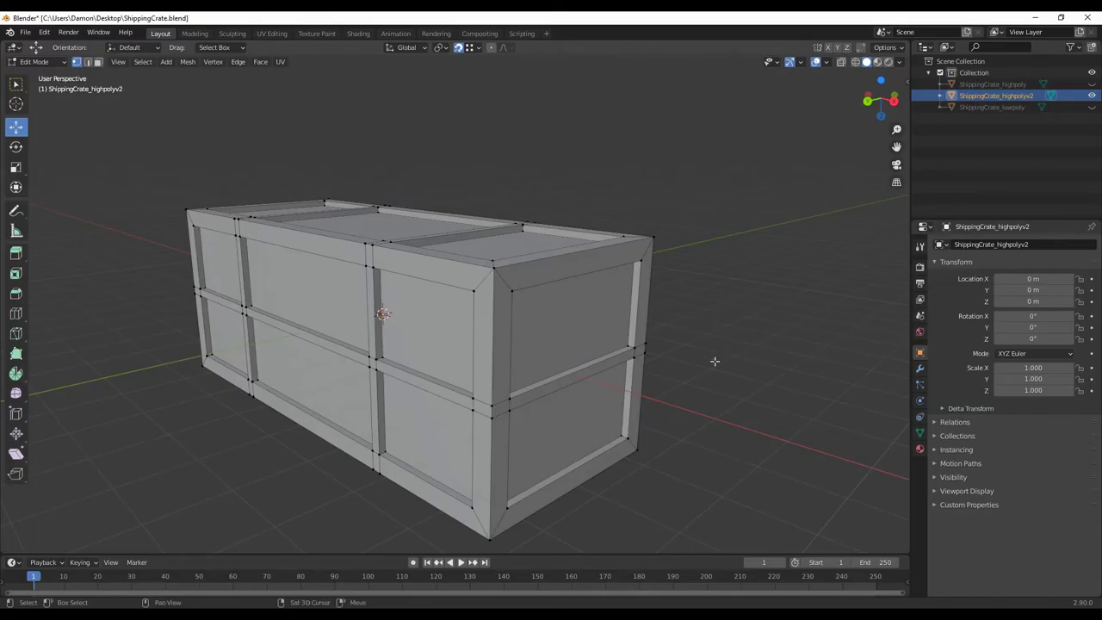
key("ctrl+r")
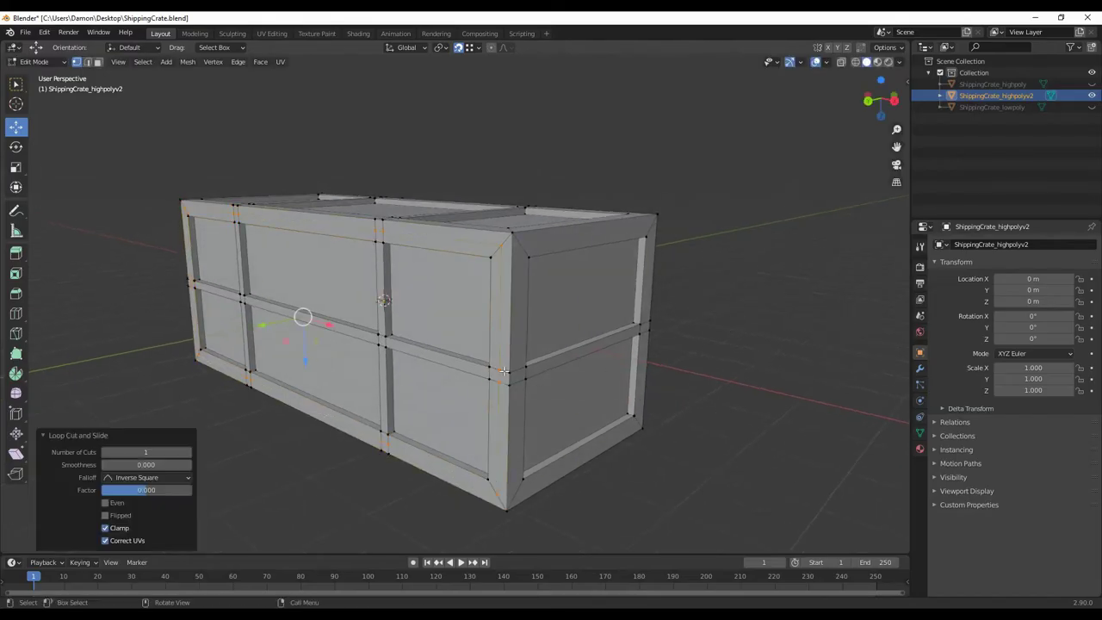
Step: Knife-cut a line ending at the crate's corner
mouse_move(520, 257)
middle_mouse_down()
mouse_move(534, 227)
mouse_move(553, 310)
mouse_move(458, 369)
mouse_move(561, 404)
mouse_move(635, 305)
middle_mouse_up()
scroll(539, 267, "up", 5)
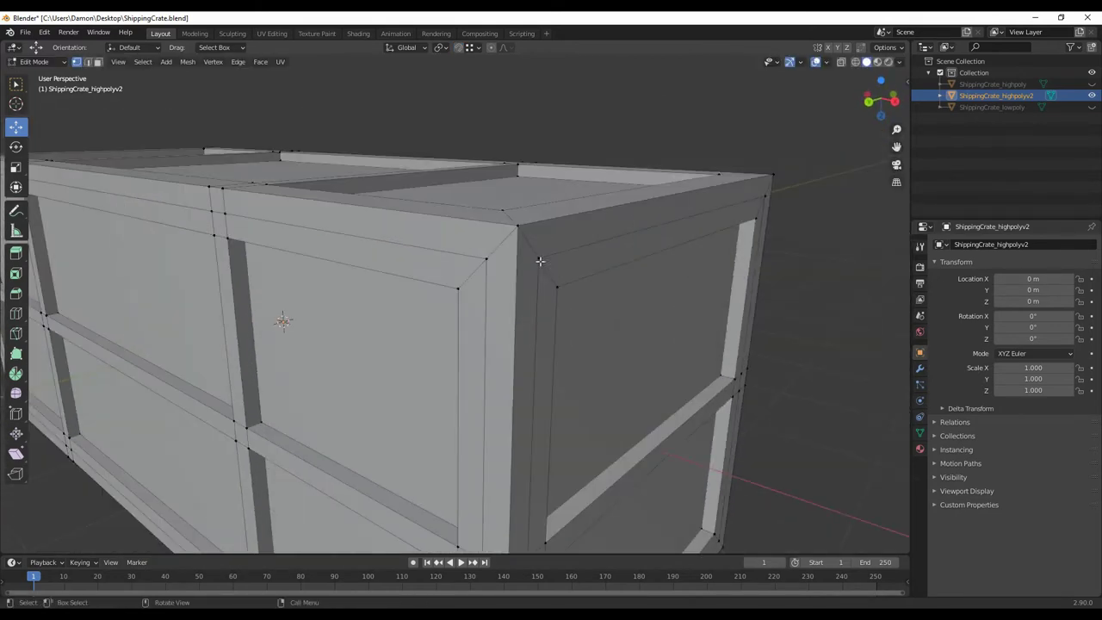
key("e")
key("Return")
Step: Continue knife-cutting around the crate corner and side, then end the cut
scroll(635, 347, "down", 5)
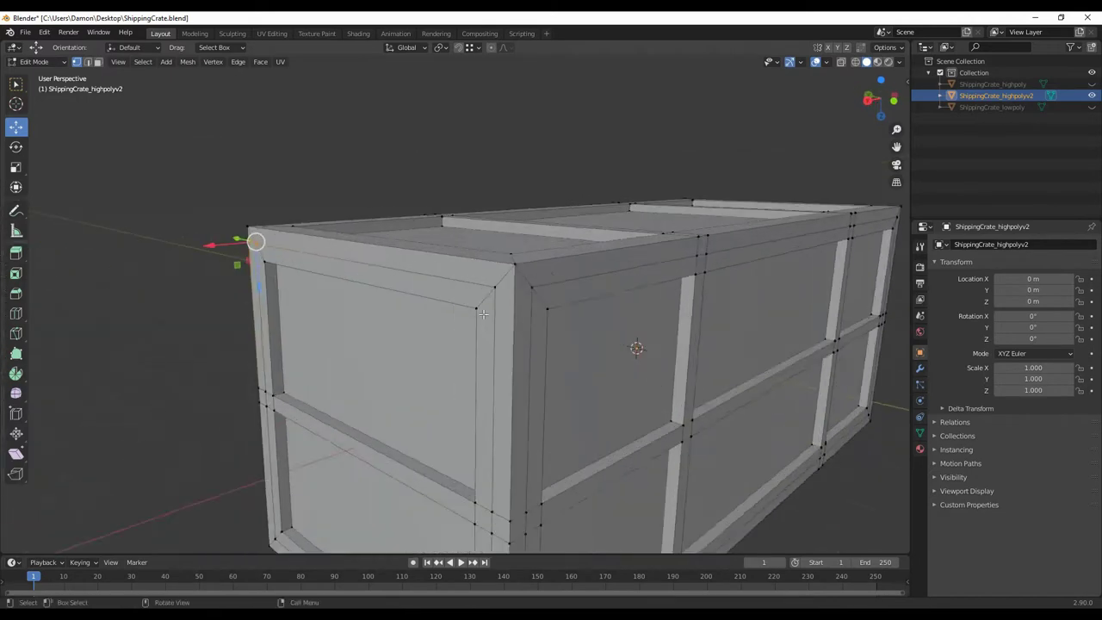
middle_click_drag(634, 347, 659, 357)
scroll(659, 454, "up", 4)
scroll(584, 327, "down", 3)
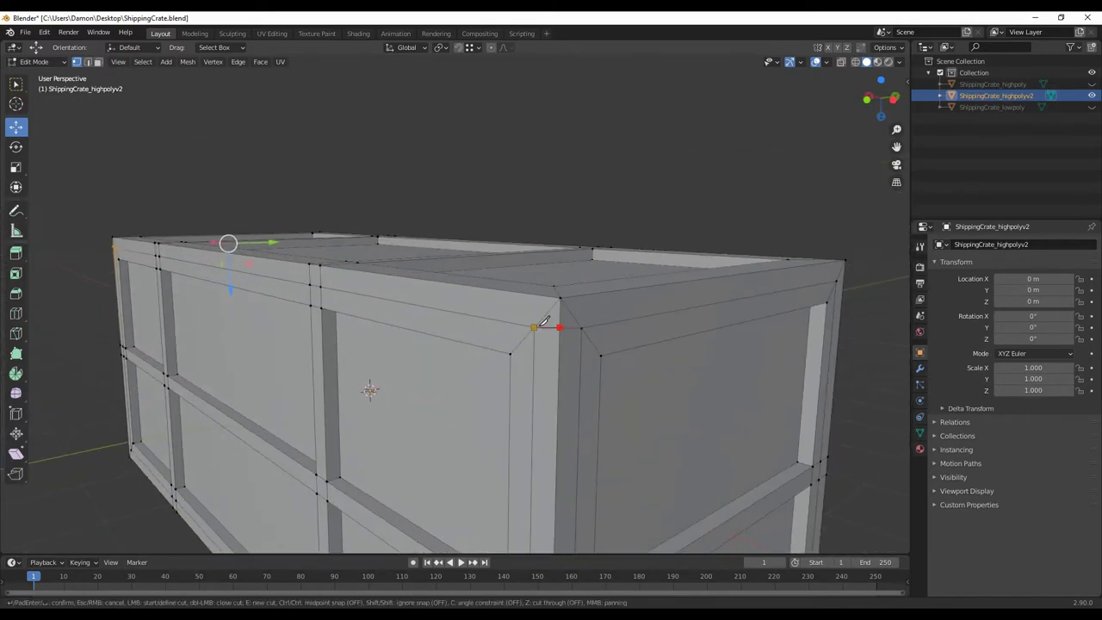
scroll(543, 321, "down", 4)
scroll(589, 296, "up", 4)
mouse_move(544, 321)
middle_mouse_down()
mouse_move(589, 296)
mouse_move(491, 353)
middle_mouse_up()
scroll(529, 302, "down", 3)
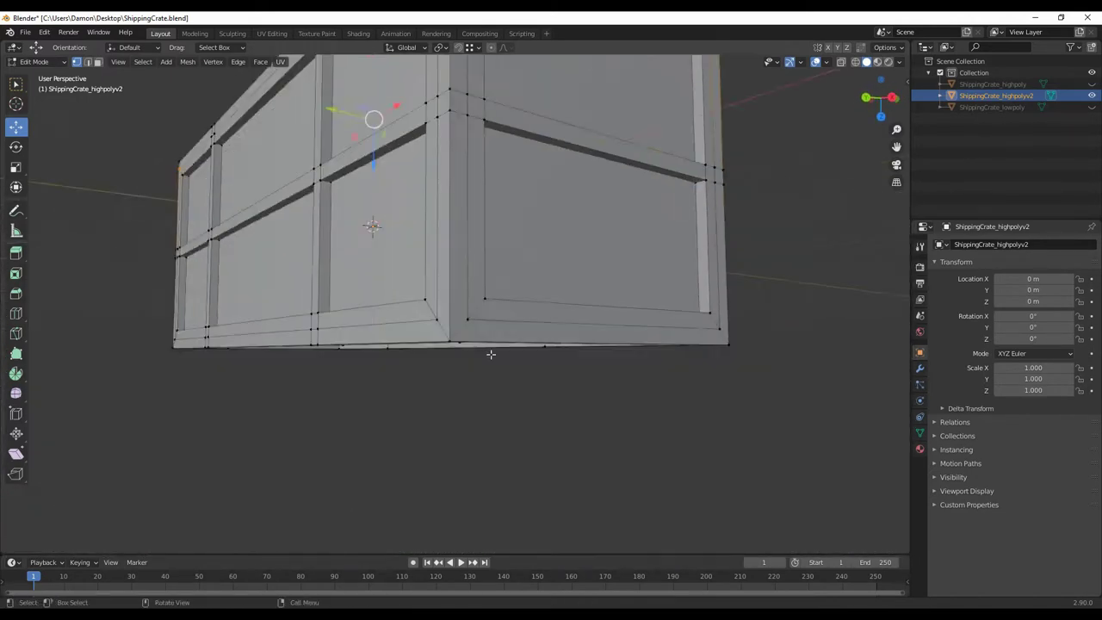
scroll(349, 204, "up", 2)
scroll(285, 224, "up", 3)
scroll(352, 341, "up", 3)
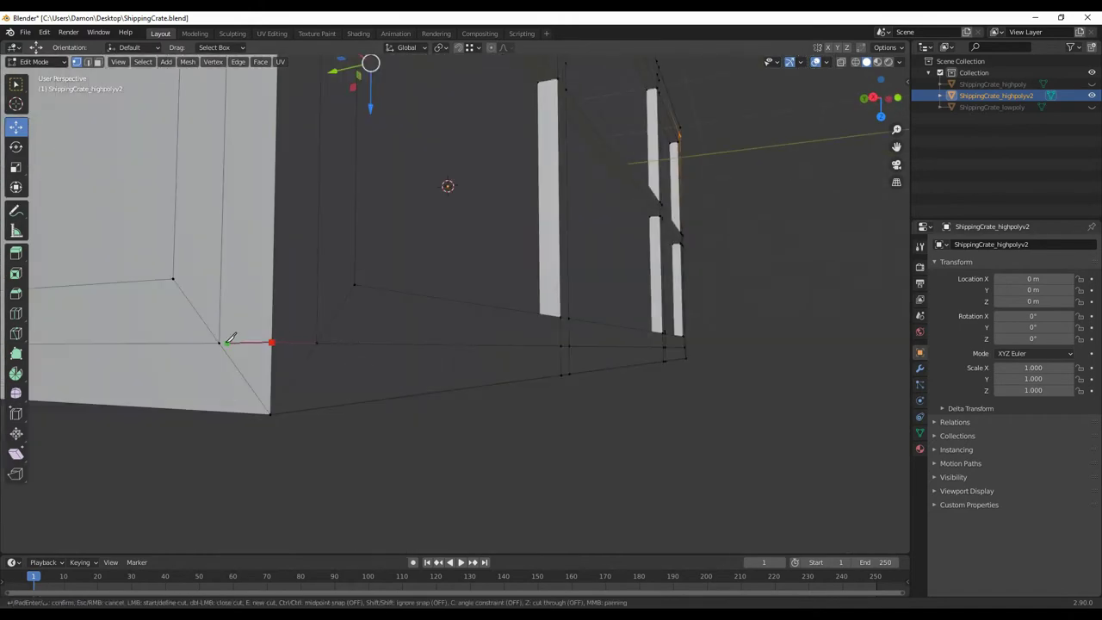
scroll(231, 338, "down", 3)
scroll(492, 372, "up", 3)
middle_click_drag(441, 372, 334, 334)
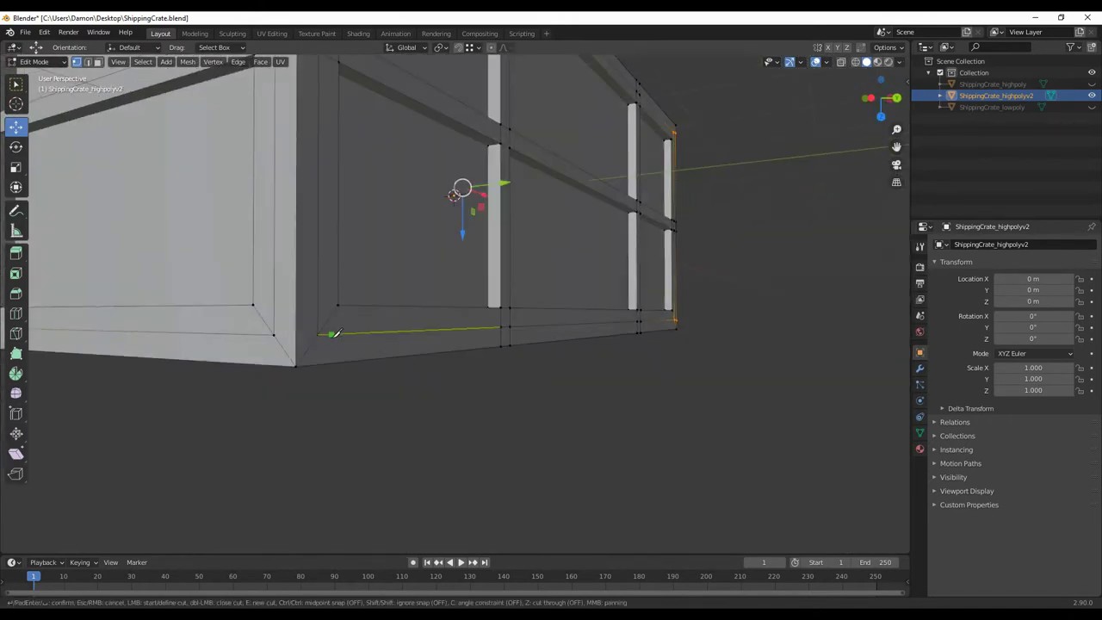
scroll(280, 332, "down", 3)
scroll(551, 197, "up", 2)
scroll(551, 258, "up", 3)
key("Escape")
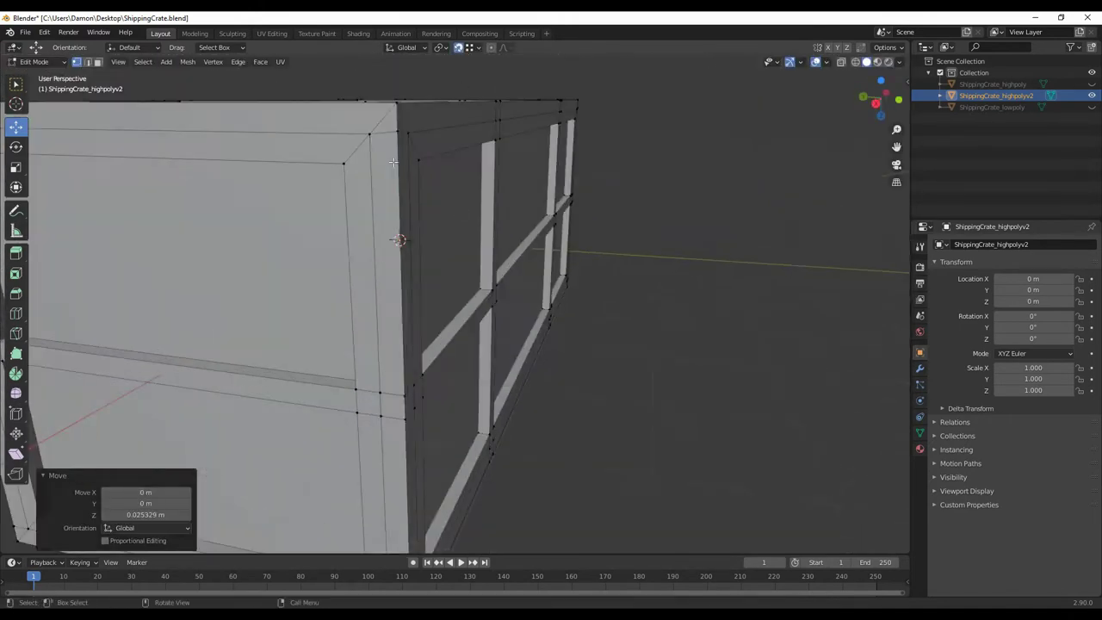
Step: Lower the new vertices slightly along Z
middle_click_drag(517, 284, 570, 311)
scroll(570, 310, "down", 3)
key("g")
key("z")
left_click(485, 258)
scroll(529, 369, "up", 4)
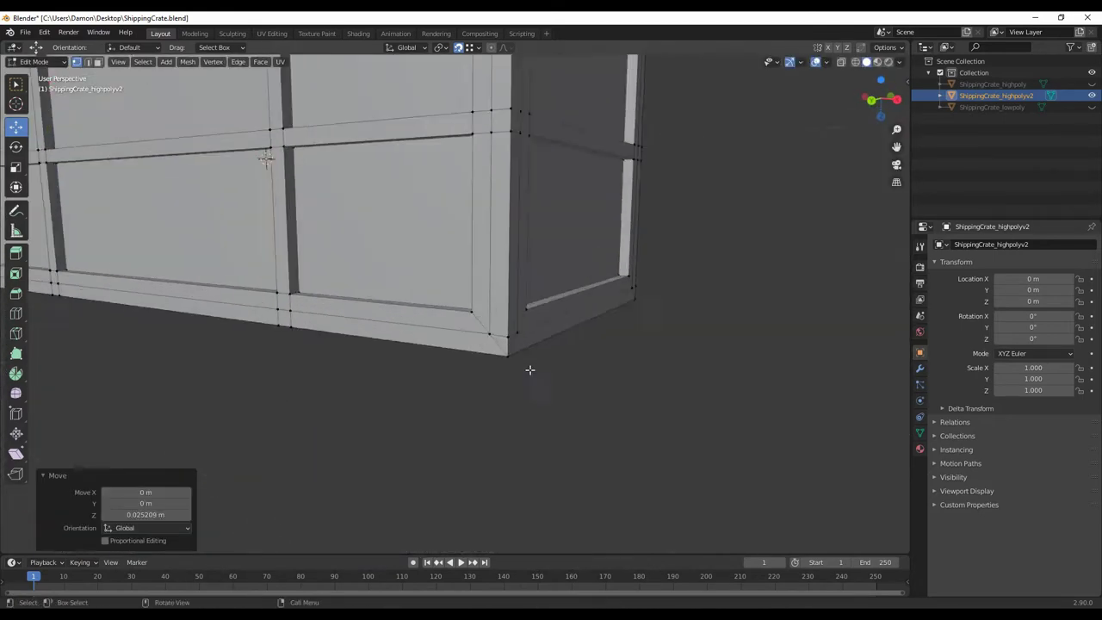
scroll(522, 368, "up", 2)
Step: Make a second small vertical Z adjustment to the new corner vertices
mouse_move(523, 368)
middle_mouse_down()
mouse_move(559, 347)
mouse_move(517, 370)
mouse_move(592, 406)
mouse_move(573, 431)
middle_mouse_up()
key("g")
key("z")
left_click(517, 370)
scroll(572, 431, "down", 3)
scroll(430, 359, "up", 4)
Step: Knife-cut along the crate's top edge toward a corner
key("k")
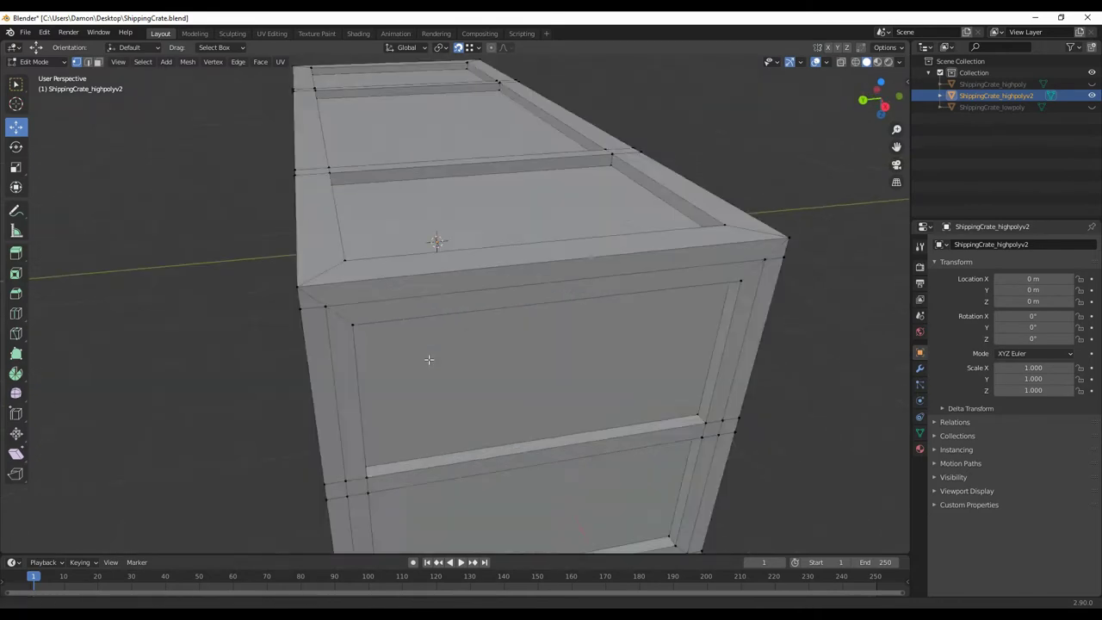
middle_click_drag(431, 359, 326, 372)
key("Return")
middle_click_drag(315, 263, 445, 339)
scroll(253, 376, "down", 3)
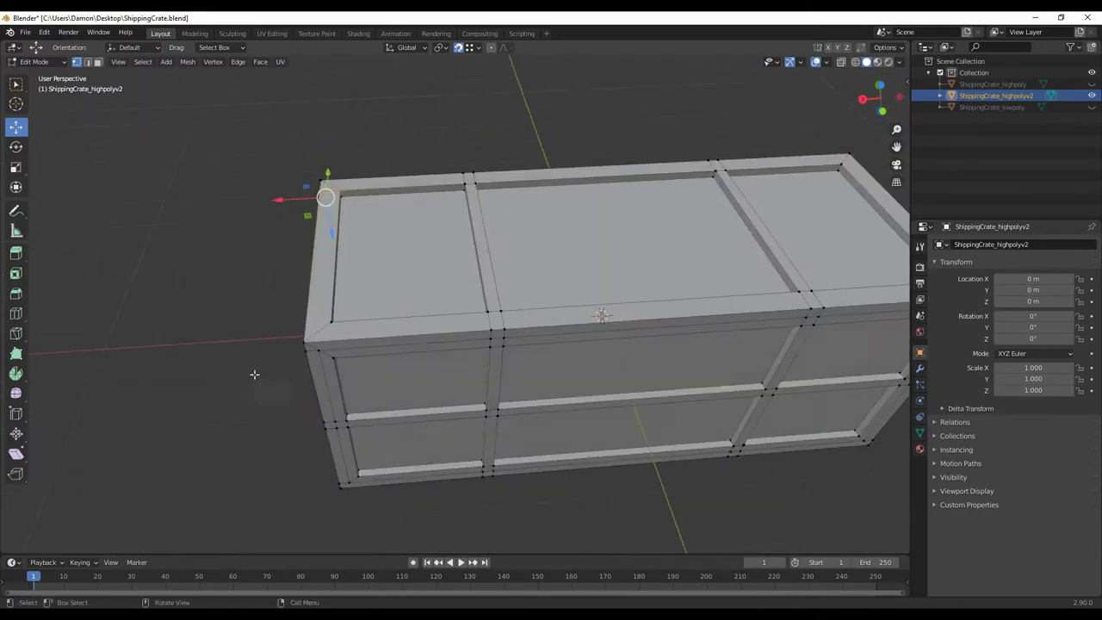
scroll(455, 250, "up", 4)
middle_click_drag(456, 250, 455, 250)
key("Return")
Step: Confirm the remaining knife cuts linking the top frame's corner vertices
scroll(469, 320, "down", 3)
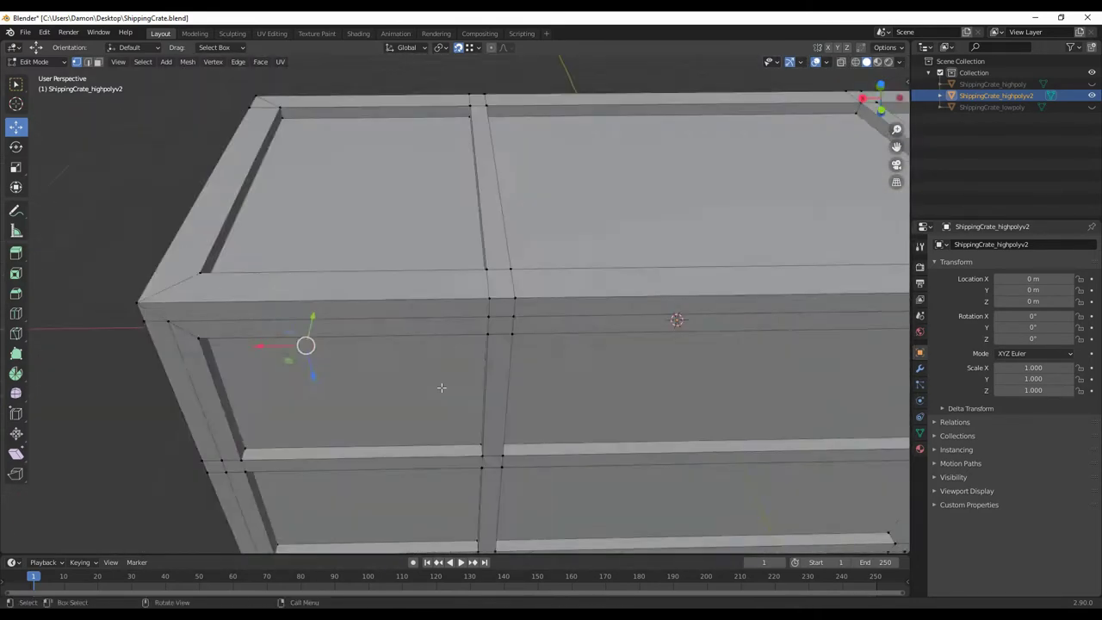
mouse_move(305, 342)
middle_mouse_down()
mouse_move(382, 390)
mouse_move(375, 310)
middle_mouse_up()
scroll(381, 390, "up", 3)
key("Return")
key("Return")
scroll(303, 277, "down", 3)
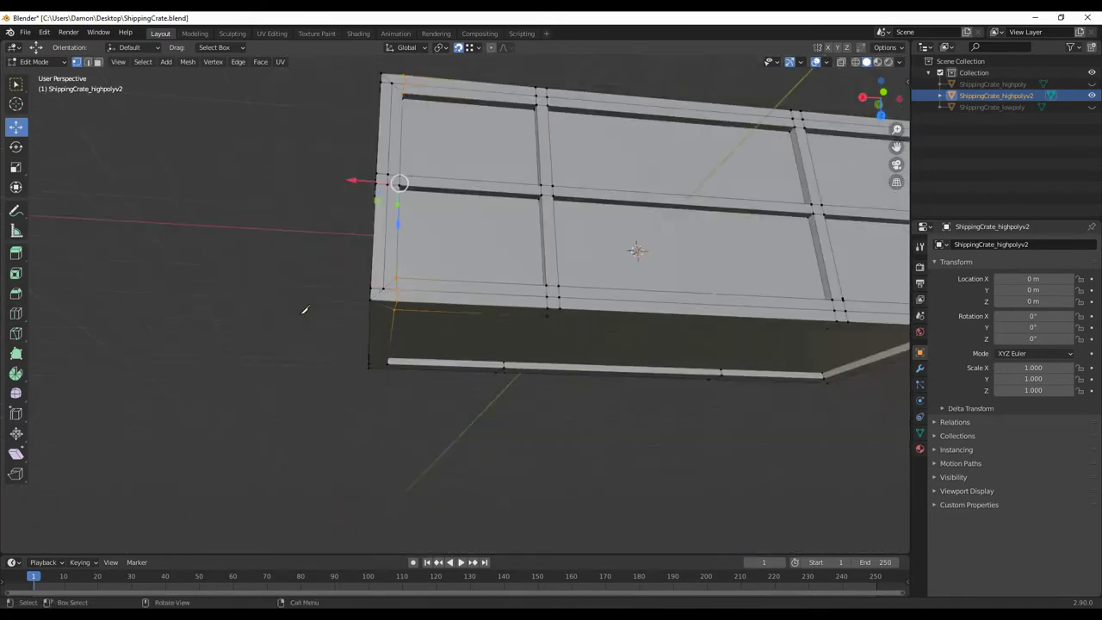
mouse_move(303, 307)
middle_mouse_down()
mouse_move(656, 307)
mouse_move(381, 367)
mouse_move(367, 206)
mouse_move(492, 221)
middle_mouse_up()
scroll(382, 367, "up", 3)
key("Return")
scroll(502, 263, "down", 3)
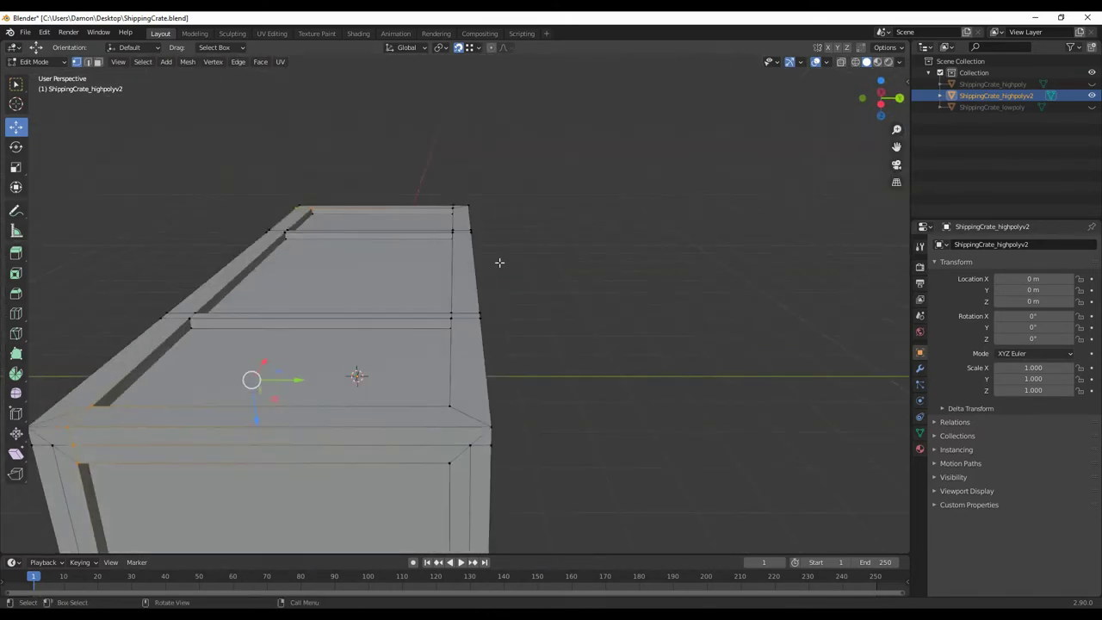
middle_click_drag(502, 263, 428, 351)
scroll(428, 350, "up", 4)
Step: Knife-cut across the crate top and slide one vertex about 0.016 m into line
key("k")
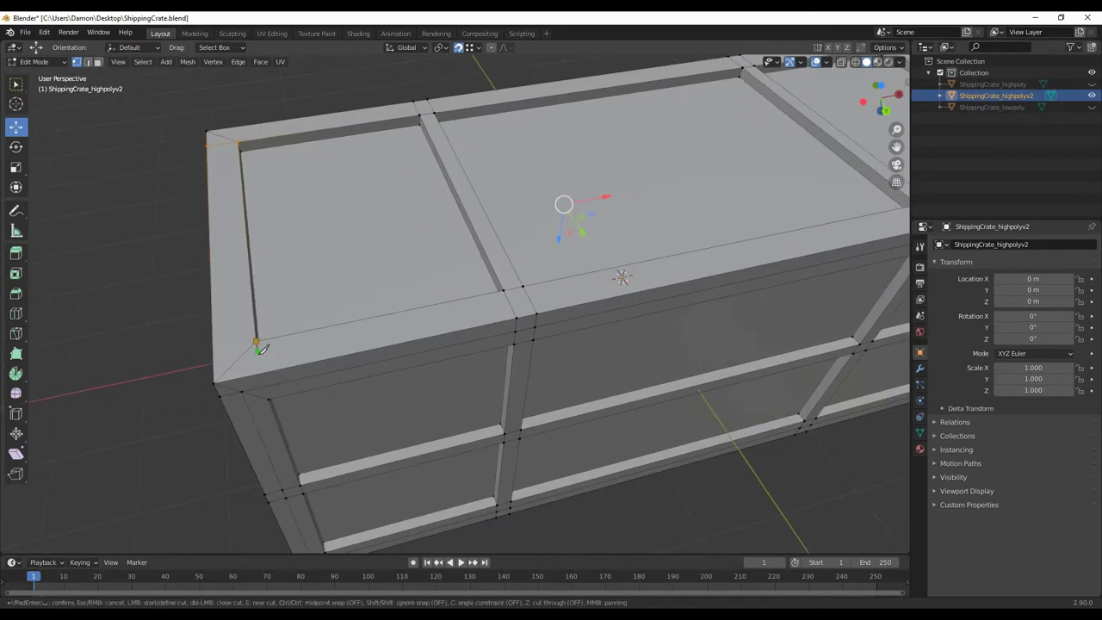
key("Return")
middle_click_drag(269, 396, 358, 387)
key("Return")
middle_click_drag(277, 346, 451, 92)
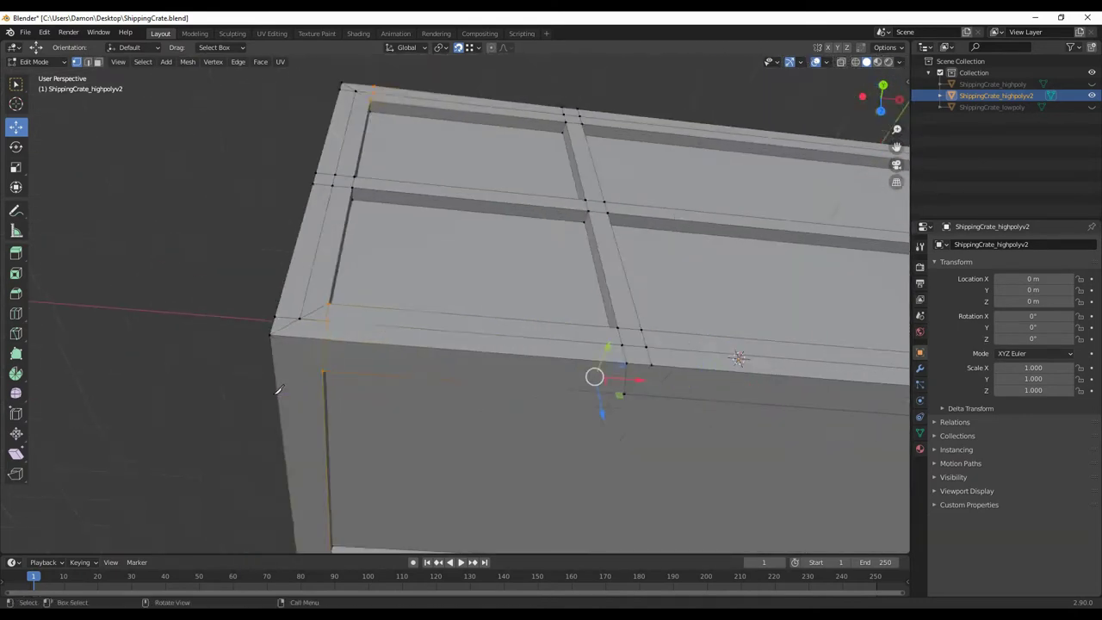
scroll(450, 92, "up", 2)
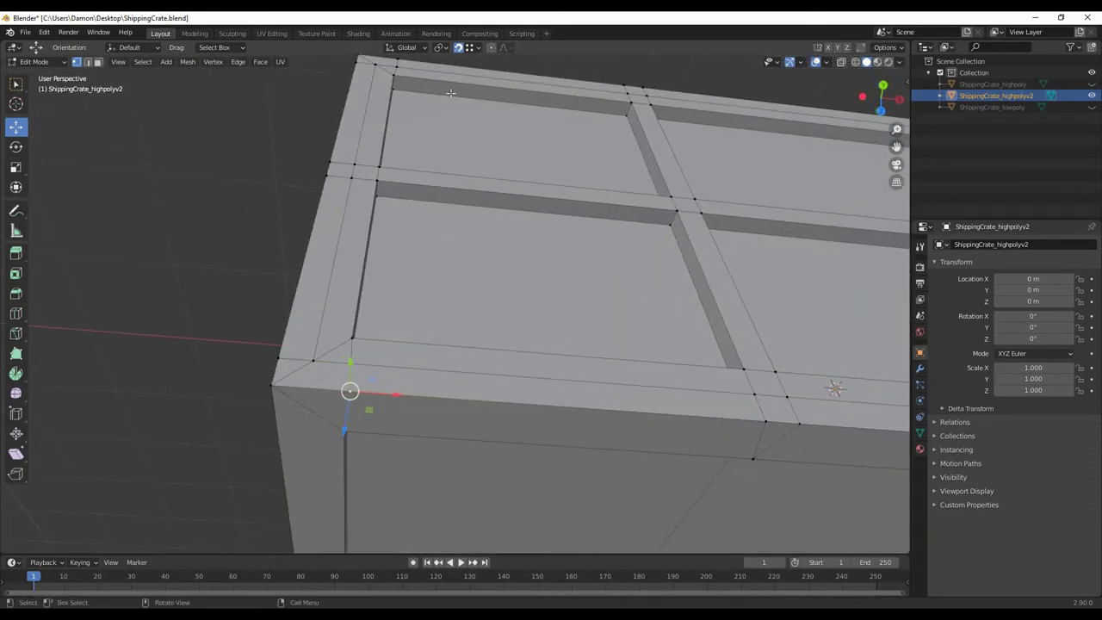
left_click(358, 338)
middle_click_drag(358, 338, 414, 431)
Step: Nudge the corner vertices slightly along Y and X
scroll(354, 331, "down", 5)
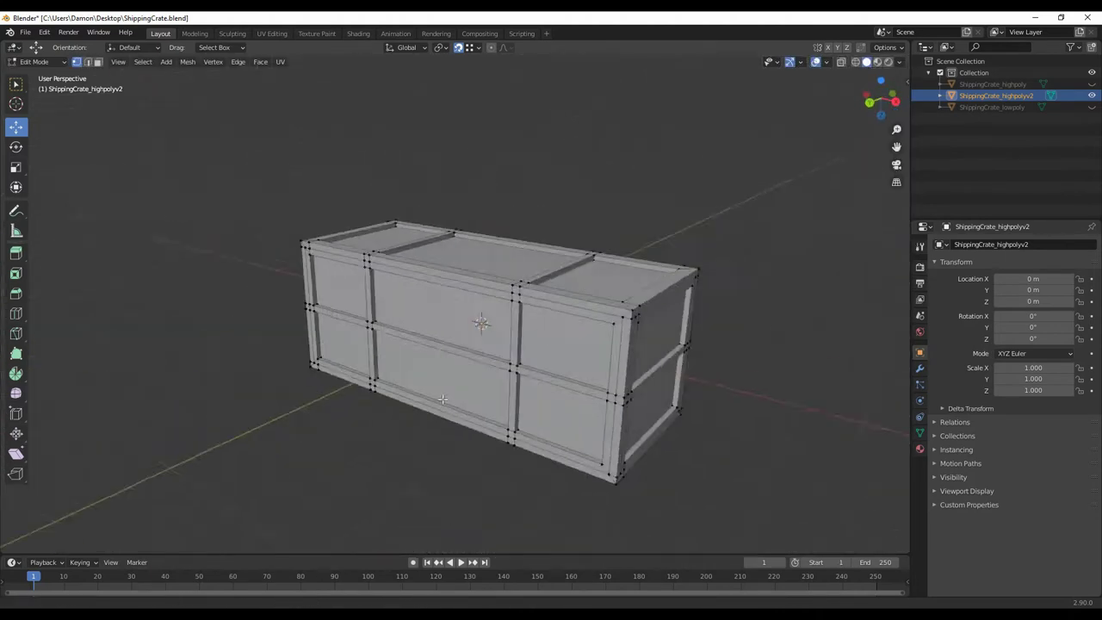
scroll(482, 258, "up", 5)
middle_click_drag(516, 211, 429, 399)
left_click_drag(339, 352, 341, 352)
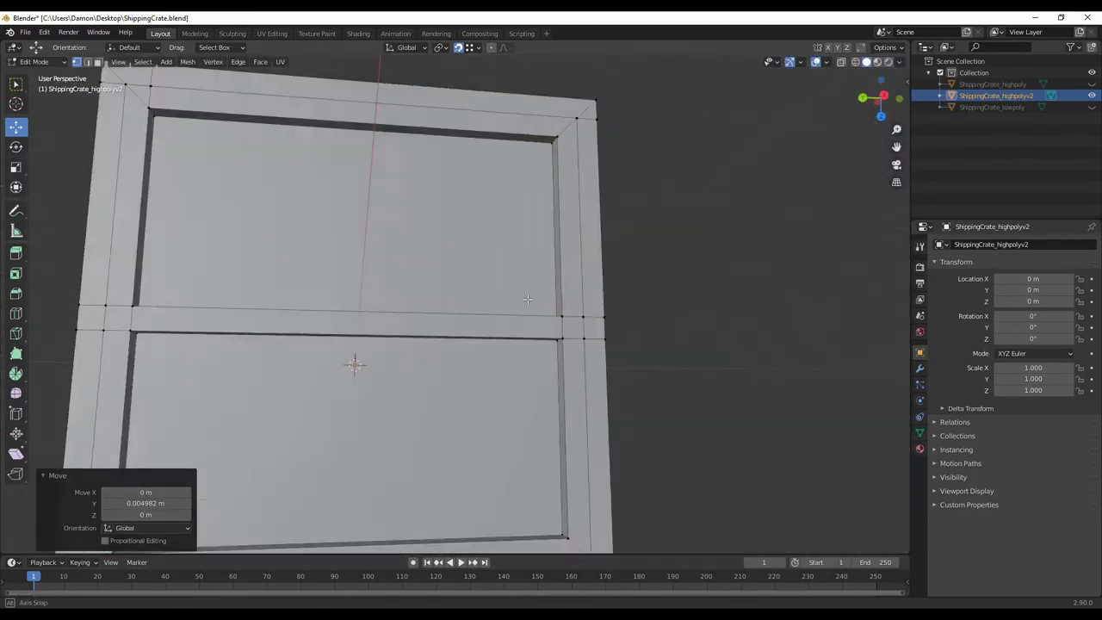
middle_click_drag(340, 351, 378, 392)
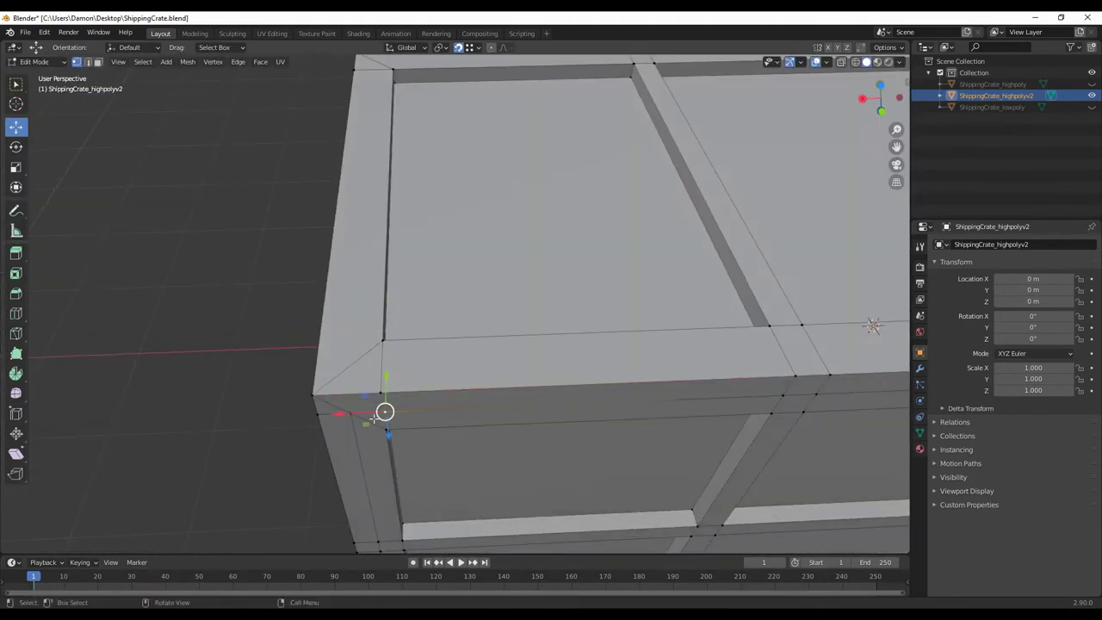
left_click_drag(373, 418, 379, 418)
middle_click_drag(379, 418, 351, 328)
Step: Select vertices at another crate corner and nudge them slightly back along Y
mouse_move(429, 330)
middle_mouse_down()
mouse_move(523, 364)
mouse_move(425, 474)
middle_mouse_up()
left_click(425, 474)
left_click_drag(508, 476, 509, 474)
middle_click_drag(509, 473, 509, 414)
left_click_drag(439, 229, 438, 233)
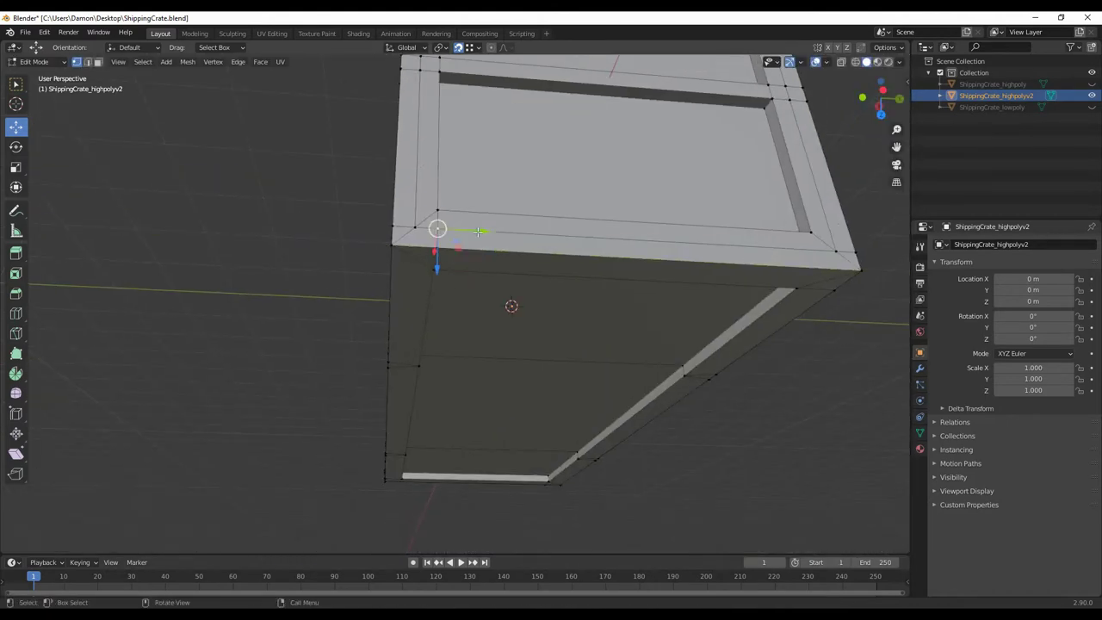
mouse_move(438, 232)
middle_mouse_down()
mouse_move(278, 451)
mouse_move(513, 405)
mouse_move(482, 293)
mouse_move(352, 329)
mouse_move(399, 387)
mouse_move(370, 396)
mouse_move(332, 369)
mouse_move(732, 380)
mouse_move(706, 413)
mouse_move(672, 421)
mouse_move(605, 402)
mouse_move(302, 235)
mouse_move(650, 386)
mouse_move(502, 408)
mouse_move(620, 322)
mouse_move(567, 359)
middle_mouse_up()
scroll(513, 404, "up", 4)
scroll(482, 293, "down", 5)
Step: Select the top and bottom edge loops and bevel them, currently 0.00665 m with one segment
key("2")
left_click(484, 282, "alt")
scroll(483, 282, "up", 3)
left_click(332, 369, "alt")
scroll(752, 372, "down", 4)
scroll(557, 353, "up", 5)
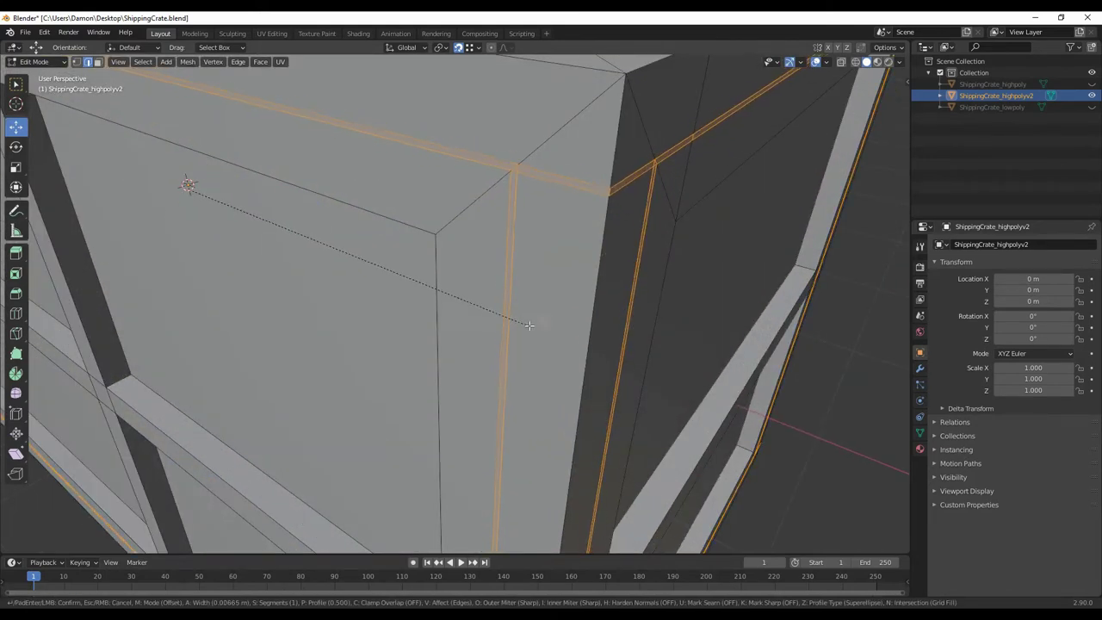
Step: Confirm the 1-segment, 0.0045 m bevel on the top and bottom loops and clear the selection
left_click(528, 320)
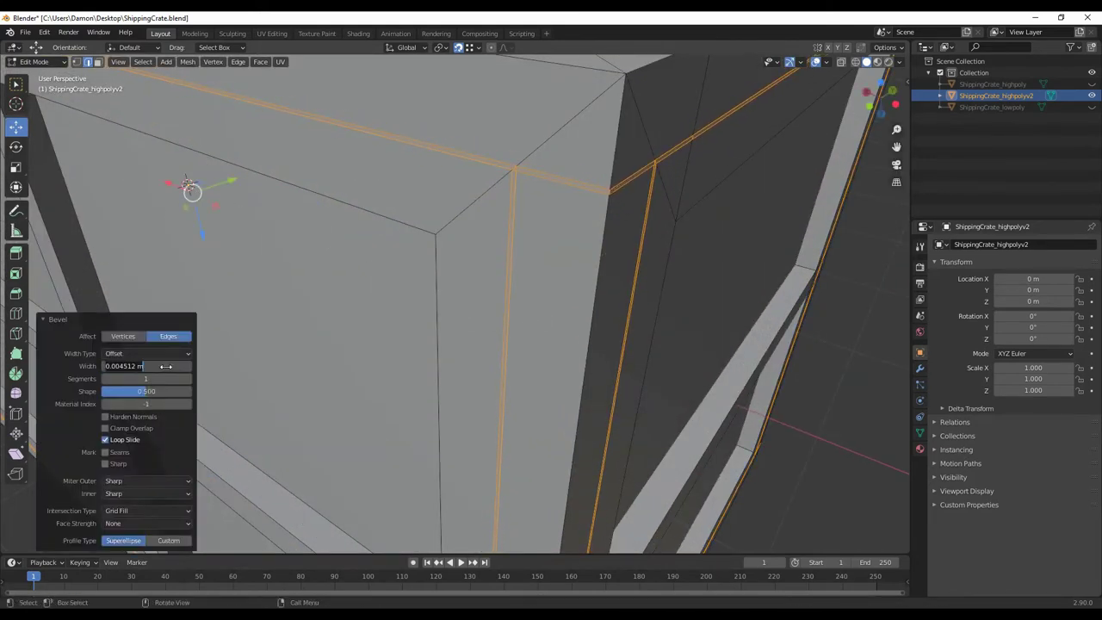
scroll(347, 253, "down", 5)
key("alt+a")
middle_click_drag(347, 253, 439, 284)
scroll(384, 361, "up", 5)
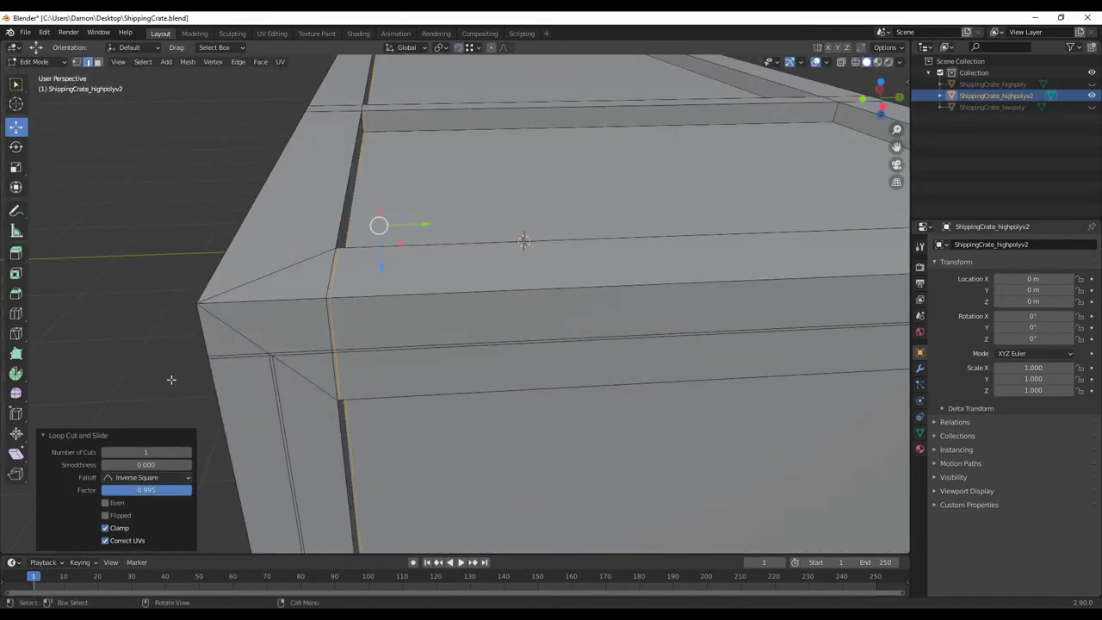
scroll(171, 378, "down", 5)
Step: Add a loop cut and slide it tight against the crate's top corner
key("alt+a")
scroll(504, 376, "up", 6)
middle_click_drag(344, 393, 400, 399)
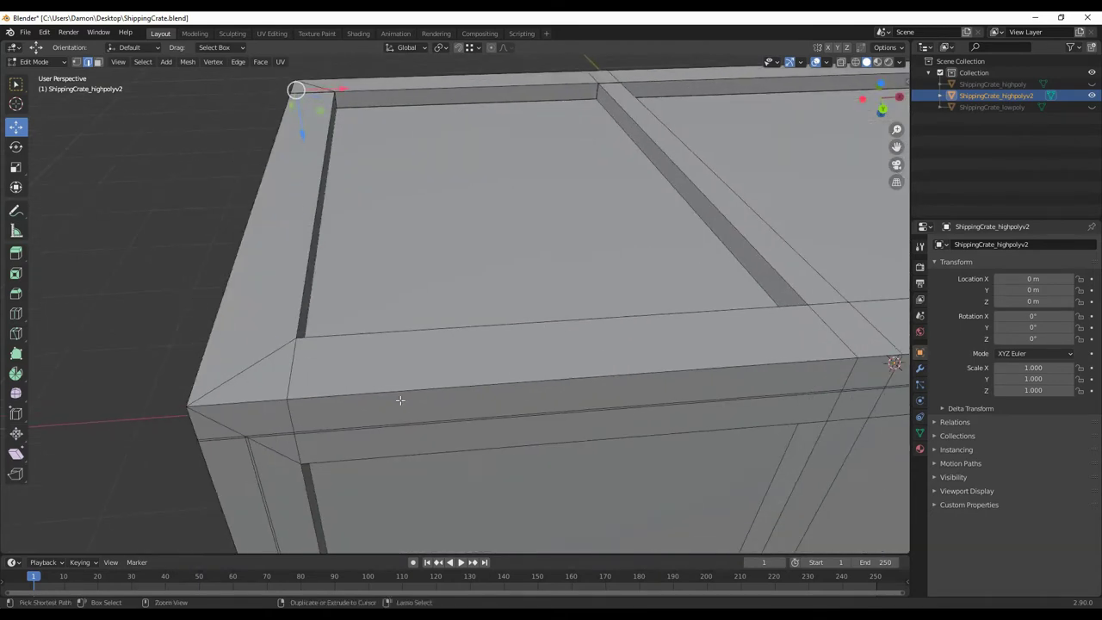
left_click(175, 423)
left_click(197, 366)
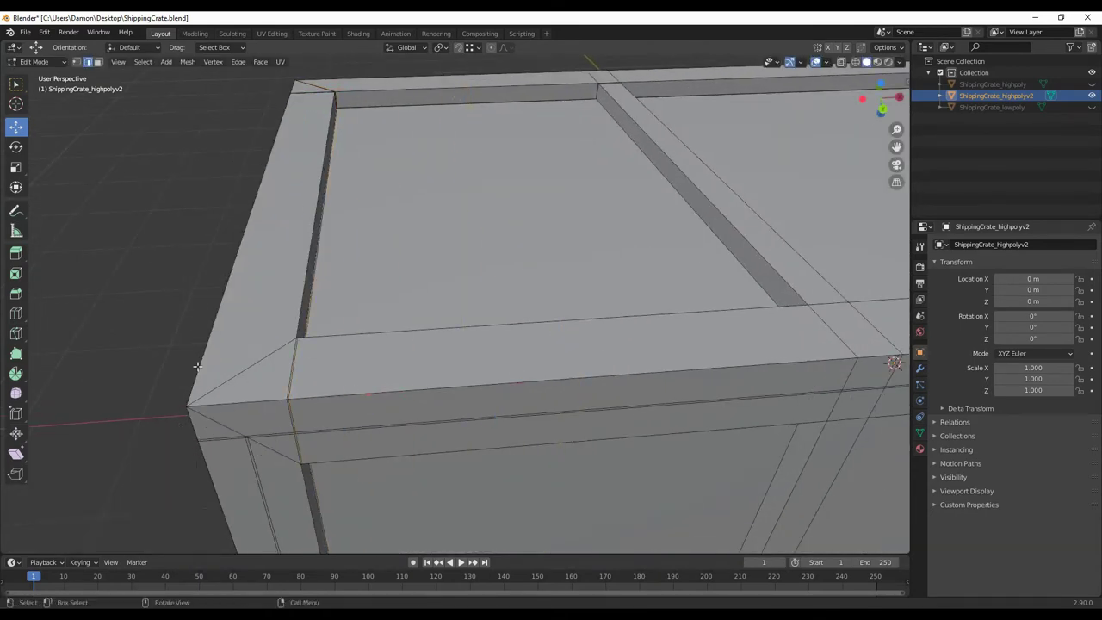
mouse_move(197, 365)
middle_mouse_down()
mouse_move(423, 370)
mouse_move(456, 266)
middle_mouse_up()
Step: Add another loop cut on the crate top and set its Factor to 0.995
key("alt+a")
scroll(361, 362, "down", 4)
scroll(386, 356, "up", 4)
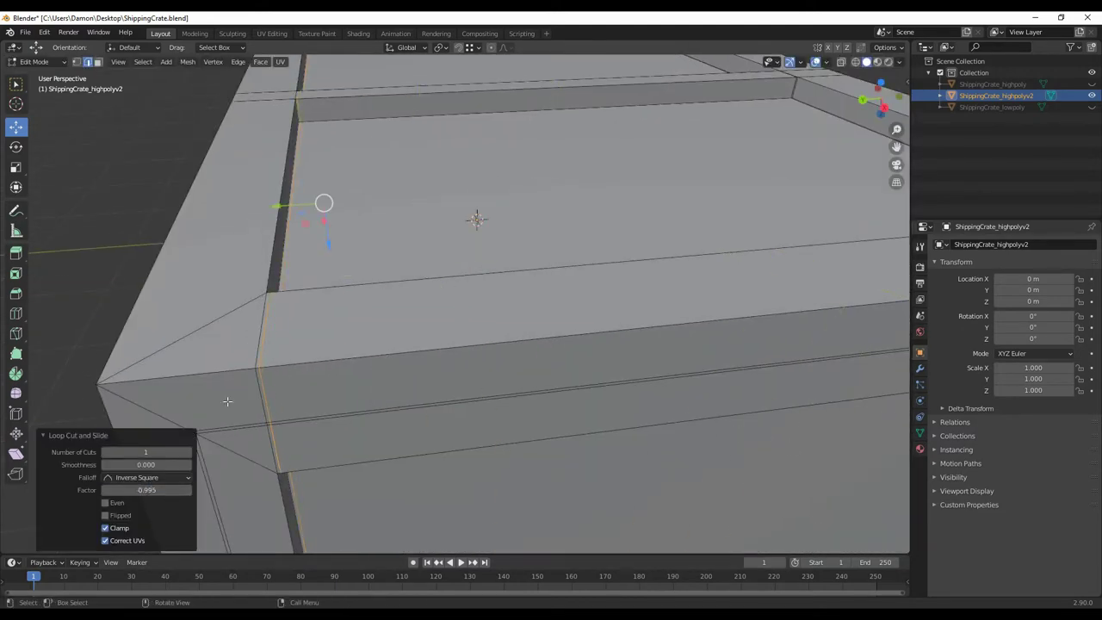
scroll(227, 401, "down", 4)
middle_click_drag(457, 258, 482, 261)
scroll(355, 399, "up", 4)
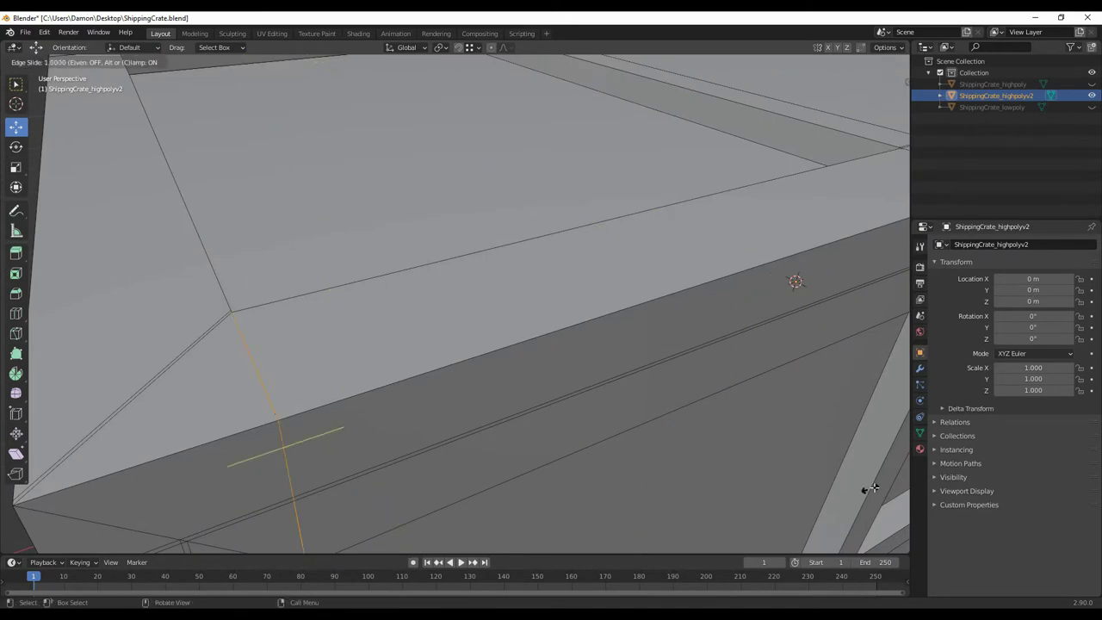
left_click(113, 486)
left_click(121, 490)
key("Return")
Step: Orbit around the crate corners to check the tightened support loops
scroll(278, 523, "down", 4)
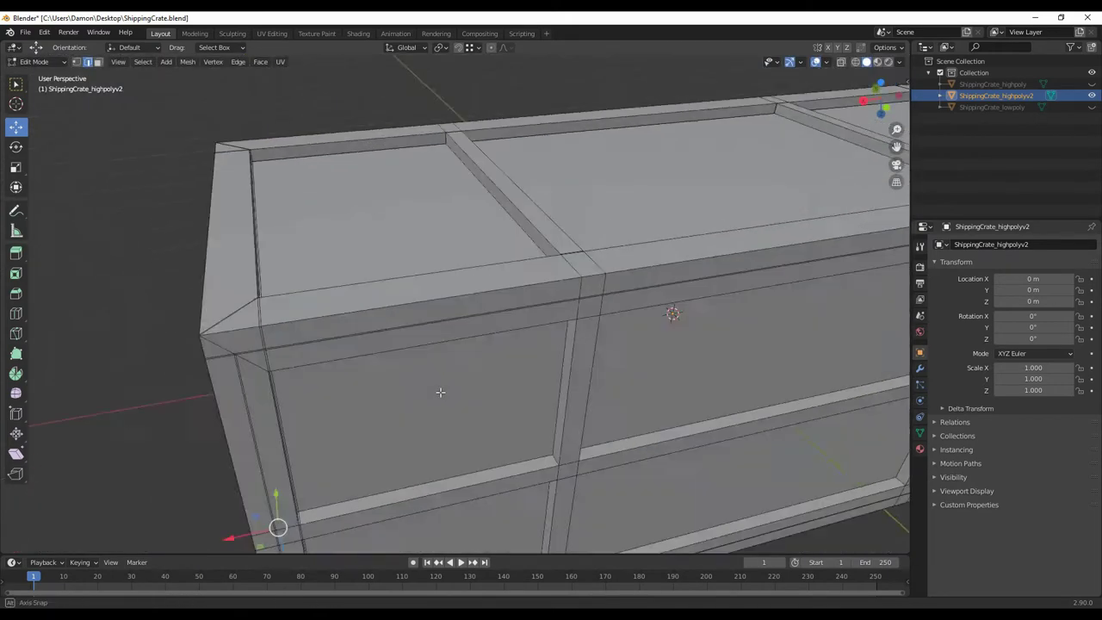
middle_click_drag(246, 505, 234, 339)
scroll(540, 343, "up", 4)
scroll(540, 343, "down", 4)
mouse_move(540, 343)
middle_mouse_down()
mouse_move(537, 373)
mouse_move(381, 127)
mouse_move(381, 251)
middle_mouse_up()
scroll(542, 369, "up", 4)
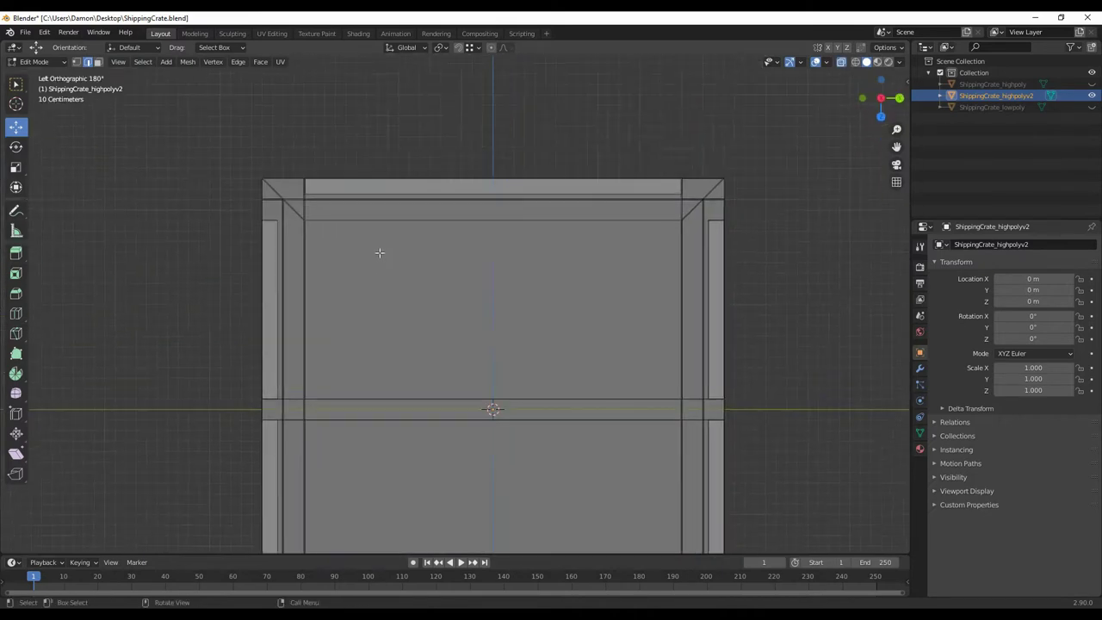
Step: Select an edge loop around the crate's end frame
scroll(381, 250, "up", 3)
scroll(186, 403, "up", 3)
scroll(186, 403, "down", 3)
scroll(283, 383, "down", 5, "ctrl")
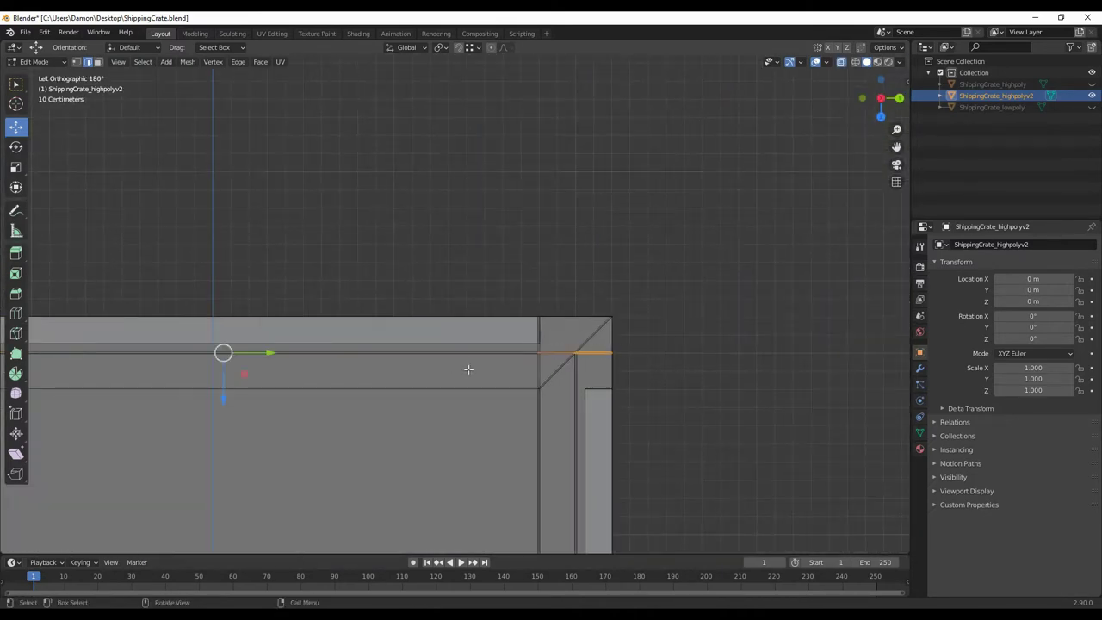
Step: Try, then cancel, a box selection at the corner, and pan along the crate side to an edge
scroll(468, 369, "down", 4)
scroll(259, 344, "up", 6)
key("k")
left_click(112, 354)
left_click(422, 355, "alt")
mouse_move(422, 355)
middle_mouse_down("shift")
mouse_move(726, 389)
mouse_move(608, 404)
mouse_move(334, 391)
middle_mouse_up("shift")
scroll(608, 404, "down", 4)
scroll(334, 391, "up", 4)
scroll(334, 390, "up", 3)
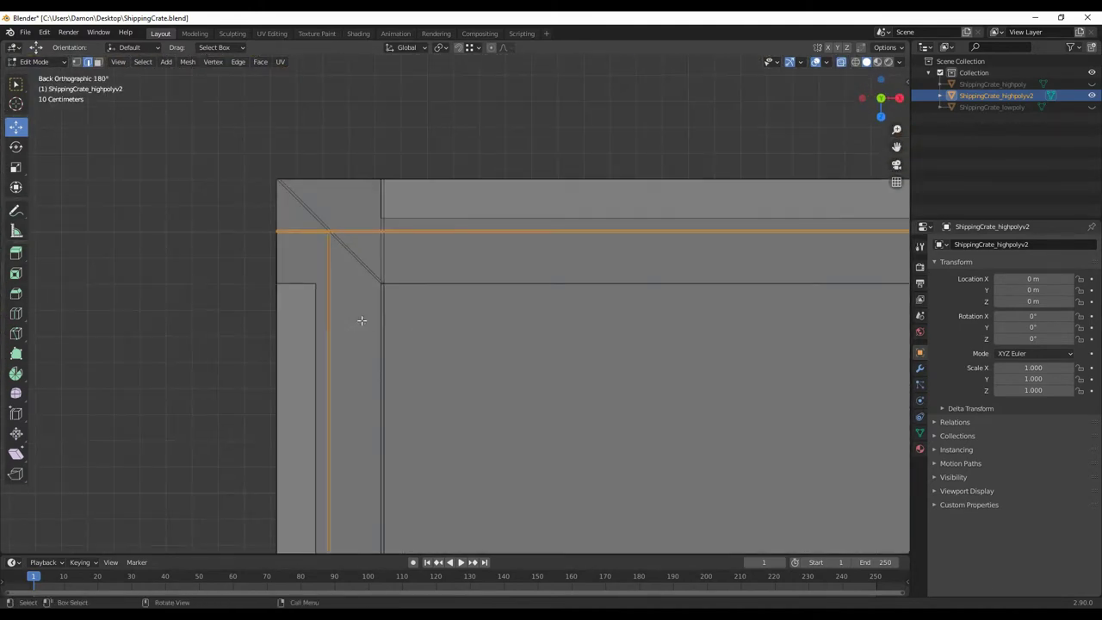
mouse_move(362, 320)
middle_mouse_down("shift")
mouse_move(528, 438)
mouse_move(548, 523)
middle_mouse_up("shift")
key("b")
key("Escape")
scroll(630, 372, "down", 5)
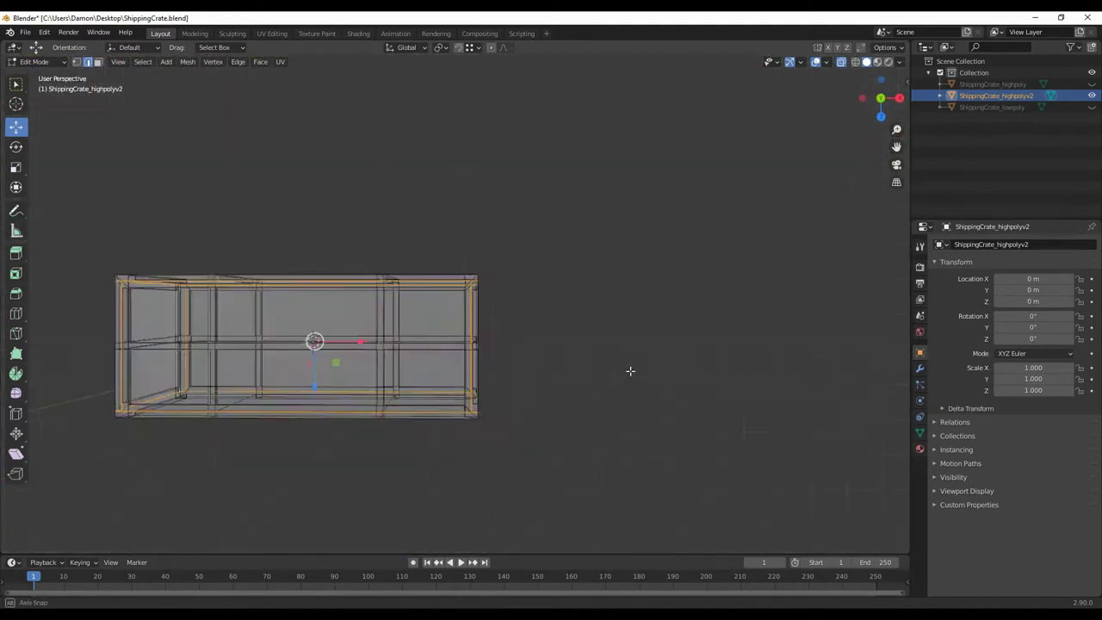
mouse_move(630, 372)
middle_mouse_down()
mouse_move(555, 382)
mouse_move(504, 344)
middle_mouse_up()
scroll(504, 344, "up", 3)
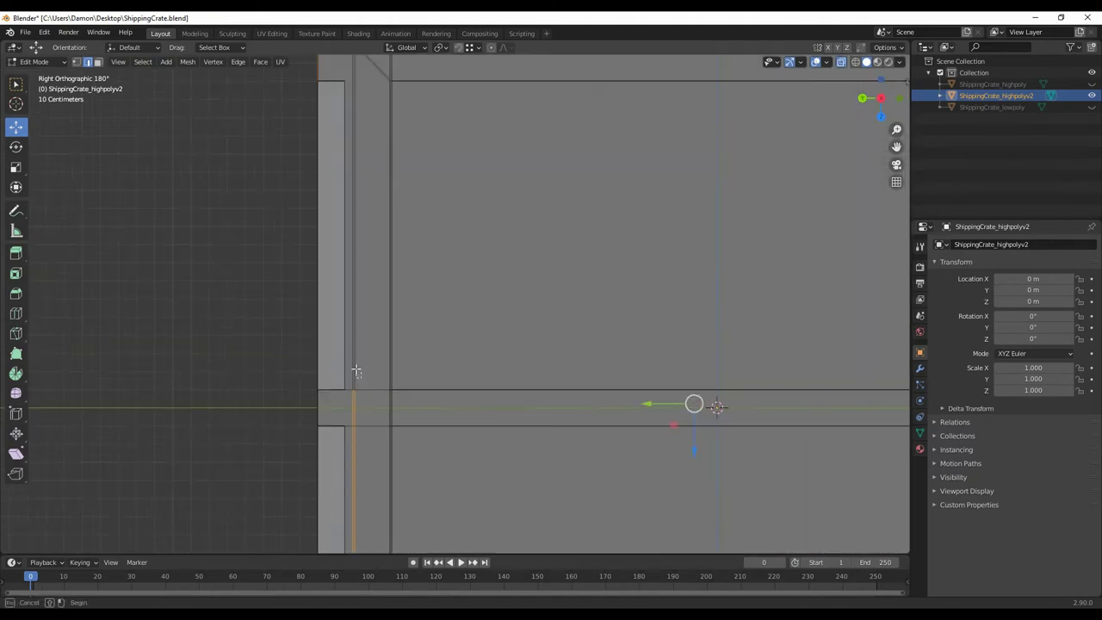
middle_click_drag(694, 401, 270, 428, "shift")
scroll(666, 398, "down", 4)
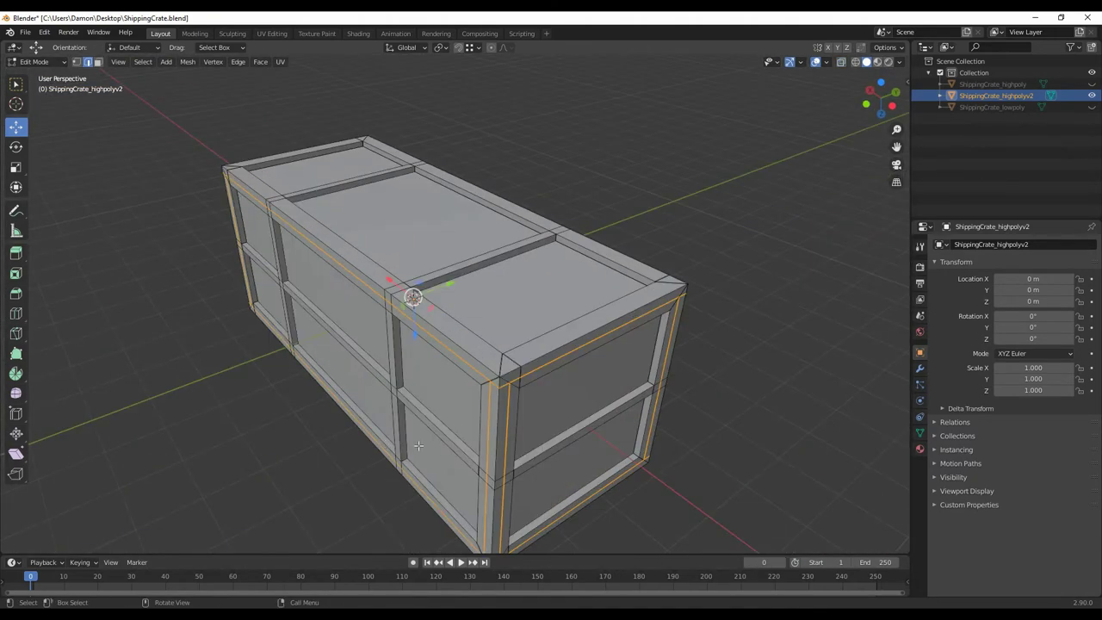
scroll(442, 484, "up", 5)
mouse_move(492, 425)
middle_mouse_down()
mouse_move(465, 344)
mouse_move(418, 315)
mouse_move(459, 263)
mouse_move(516, 302)
mouse_move(642, 223)
middle_mouse_up()
scroll(516, 301, "down", 5)
Step: Orbit and zoom around each crate corner, from below and above, to inspect the frame edge loops
scroll(516, 302, "up", 5)
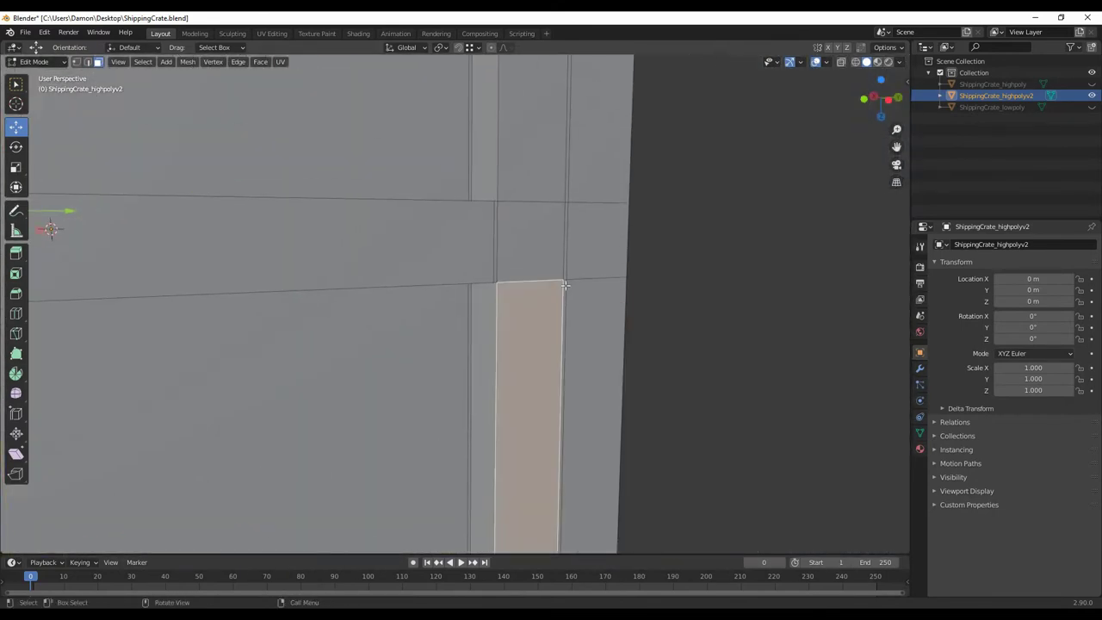
middle_click_drag(577, 180, 508, 351)
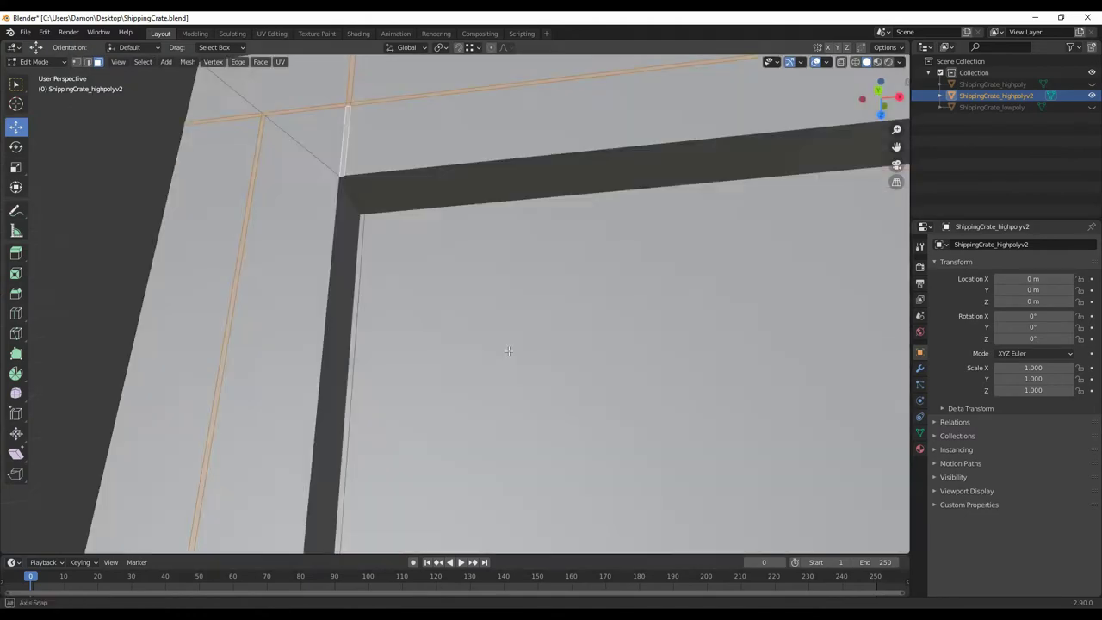
scroll(508, 350, "down", 5)
scroll(367, 317, "up", 5)
mouse_move(367, 318)
middle_mouse_down()
mouse_move(505, 239)
mouse_move(520, 404)
middle_mouse_up()
scroll(521, 382, "up", 4)
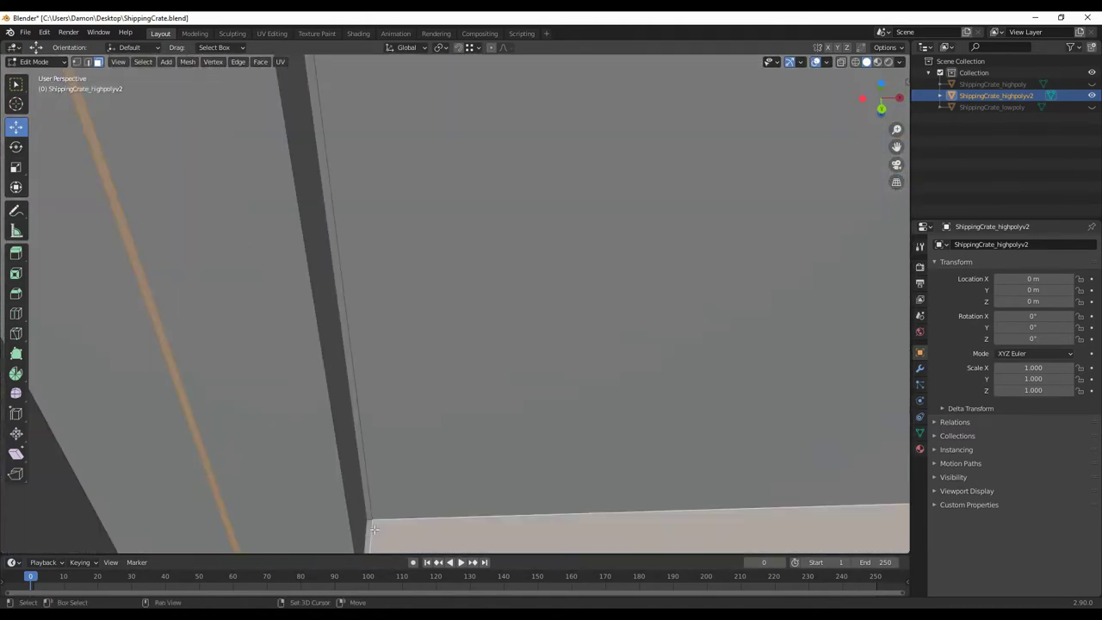
scroll(563, 339, "down", 5)
mouse_move(563, 339)
middle_mouse_down()
mouse_move(438, 373)
mouse_move(258, 379)
mouse_move(362, 362)
mouse_move(424, 380)
middle_mouse_up()
scroll(439, 373, "up", 5)
scroll(248, 379, "down", 5)
scroll(248, 379, "up", 5)
scroll(362, 362, "down", 5)
scroll(424, 380, "up", 5)
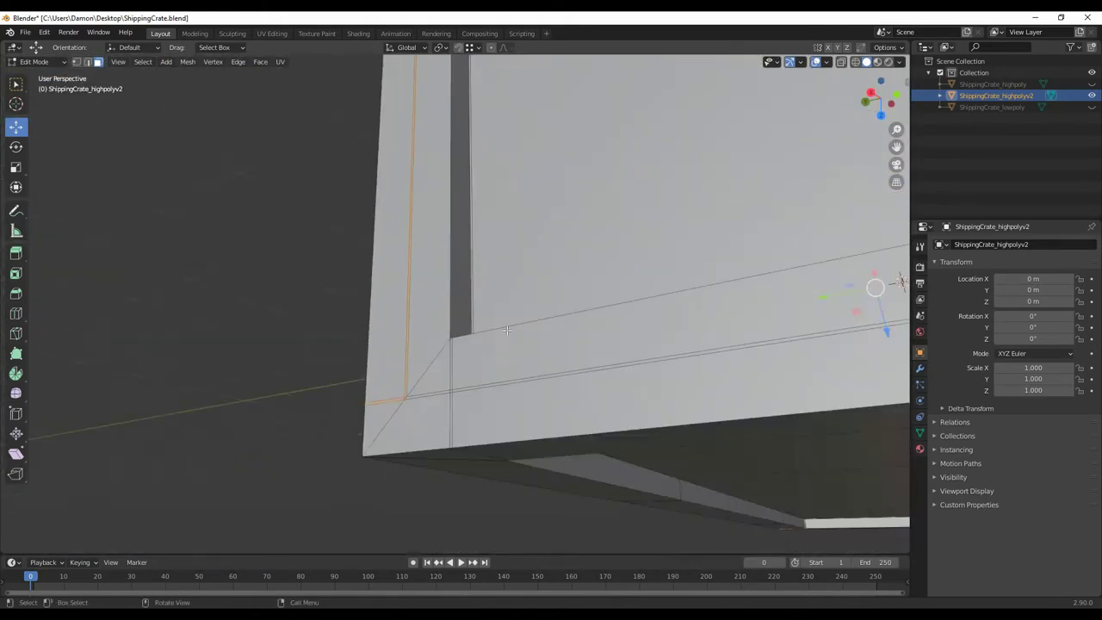
mouse_move(425, 342)
middle_mouse_down()
mouse_move(117, 425)
mouse_move(312, 431)
mouse_move(467, 387)
mouse_move(491, 293)
mouse_move(325, 243)
mouse_move(401, 374)
mouse_move(455, 216)
mouse_move(568, 339)
mouse_move(473, 347)
middle_mouse_up()
Step: Finish shrinking the extruded corner strip inward
scroll(472, 348, "up", 5)
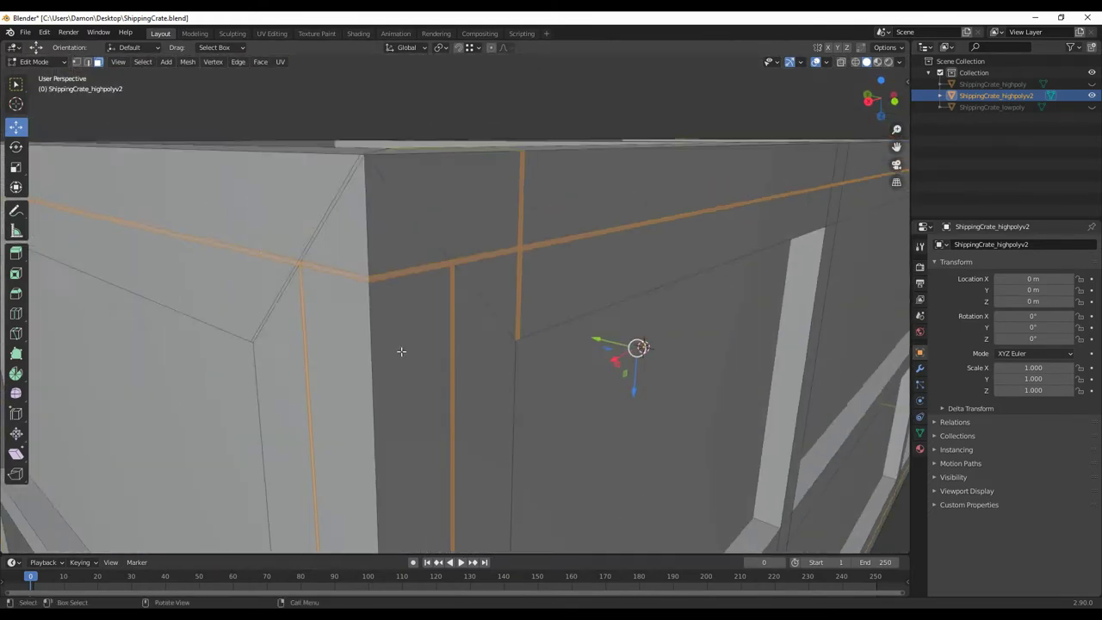
scroll(472, 361, "up", 3)
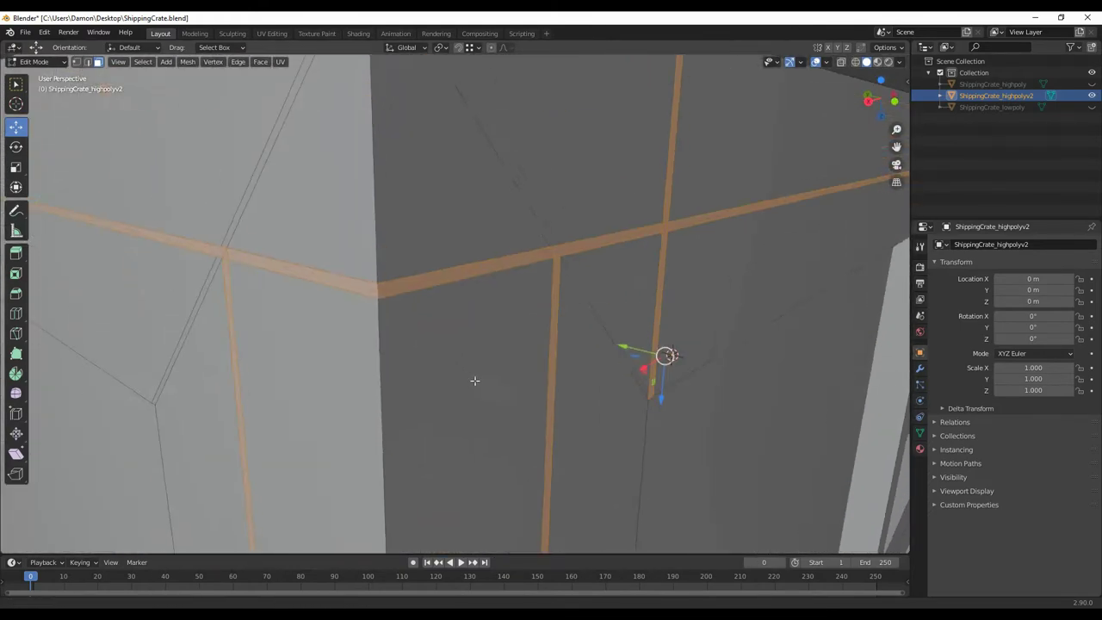
left_click(554, 304)
scroll(554, 308, "down", 8)
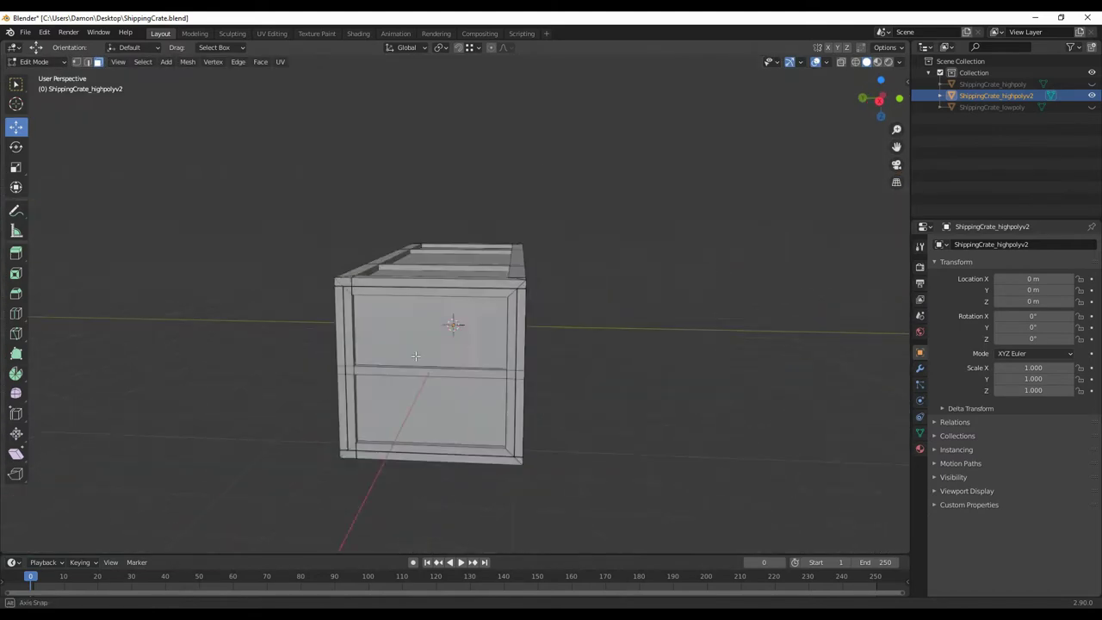
scroll(451, 345, "up", 5)
scroll(450, 344, "up", 4)
Step: Bevel every edge of the crate with 3 segments, then deselect all
key("a")
key("ctrl+b")
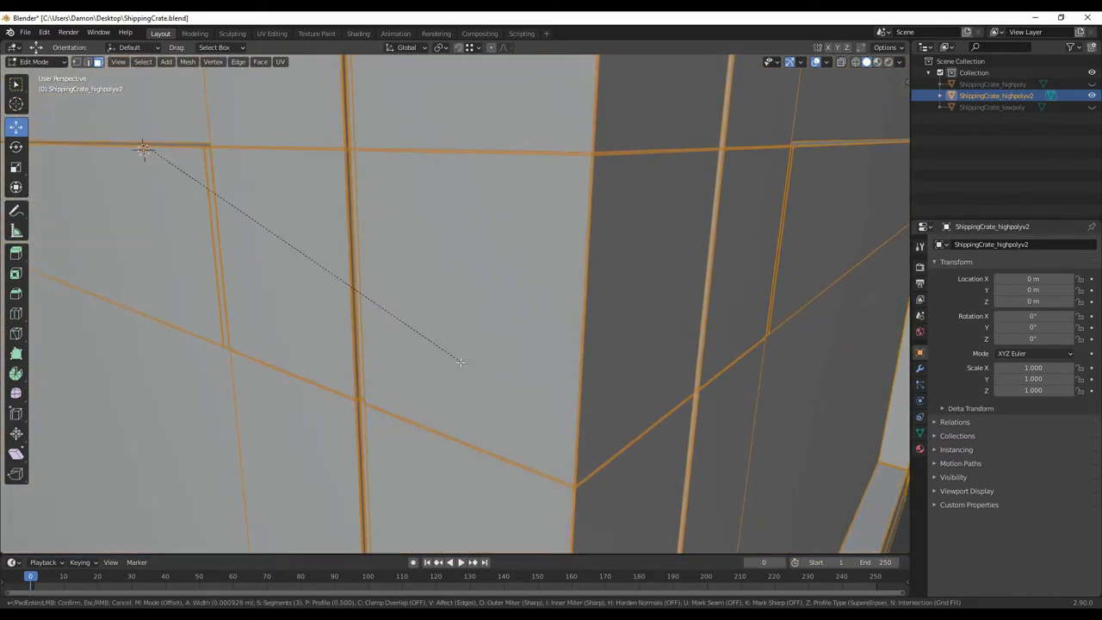
left_click(460, 362)
scroll(259, 204, "down", 5)
scroll(258, 204, "up", 5)
key("alt+a")
scroll(258, 204, "up", 3)
scroll(571, 419, "down", 8)
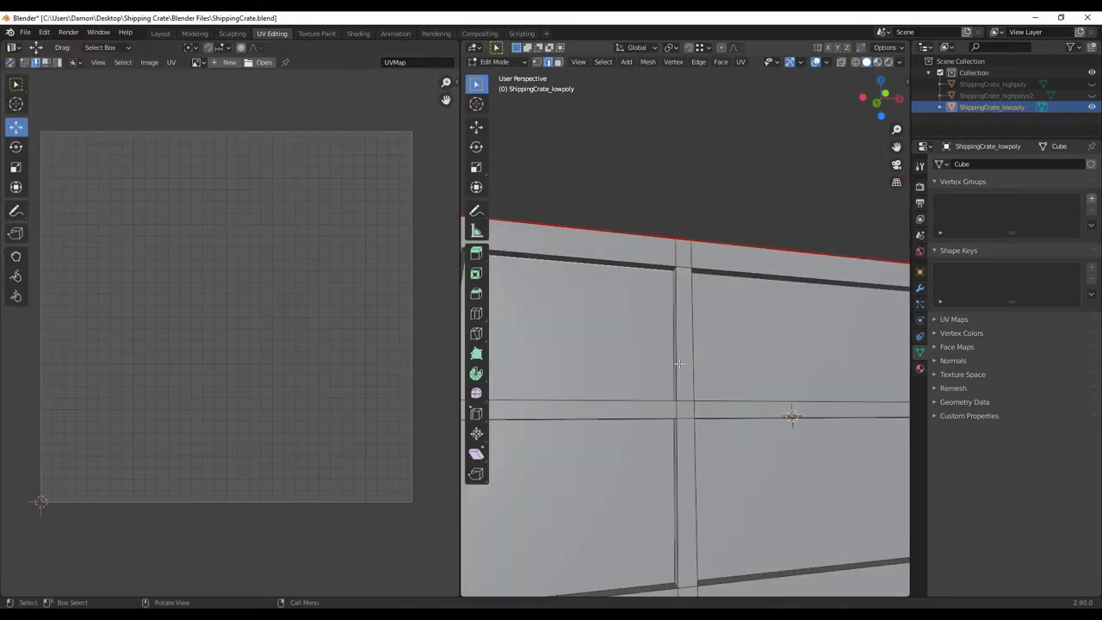
Step: Mark a seam along a shortest edge path down the crate's side
mouse_move(679, 364)
middle_mouse_down()
mouse_move(738, 500)
mouse_move(812, 450)
middle_mouse_up()
left_click(811, 450, "ctrl")
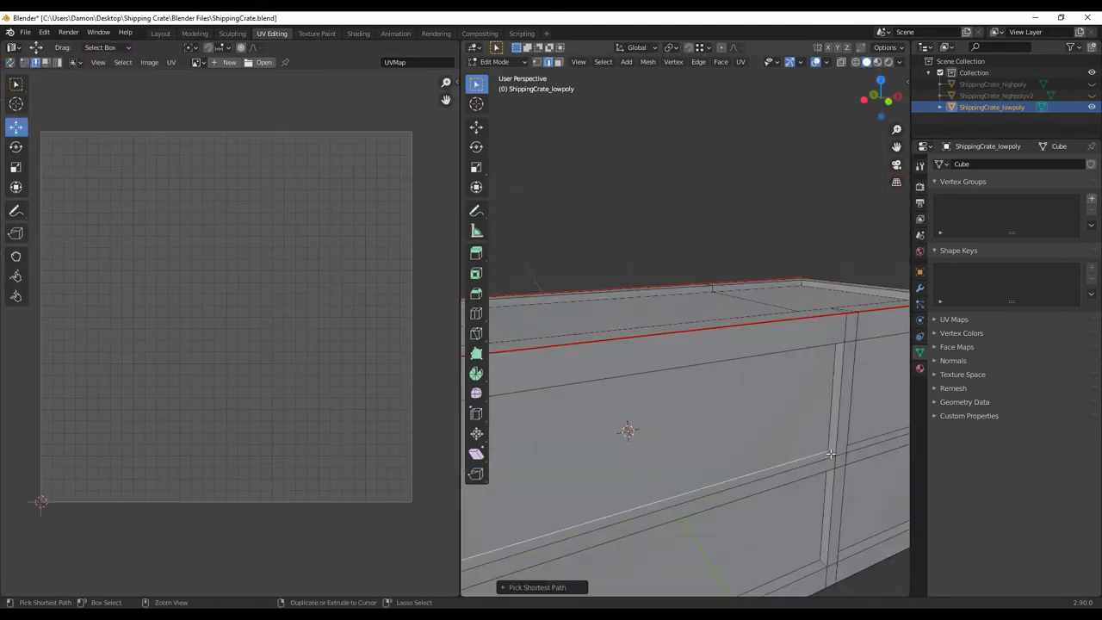
mouse_move(563, 394)
middle_mouse_down()
mouse_move(803, 478)
mouse_move(682, 457)
mouse_move(644, 425)
mouse_move(881, 418)
mouse_move(748, 321)
mouse_move(850, 479)
middle_mouse_up()
left_click(748, 322, "ctrl")
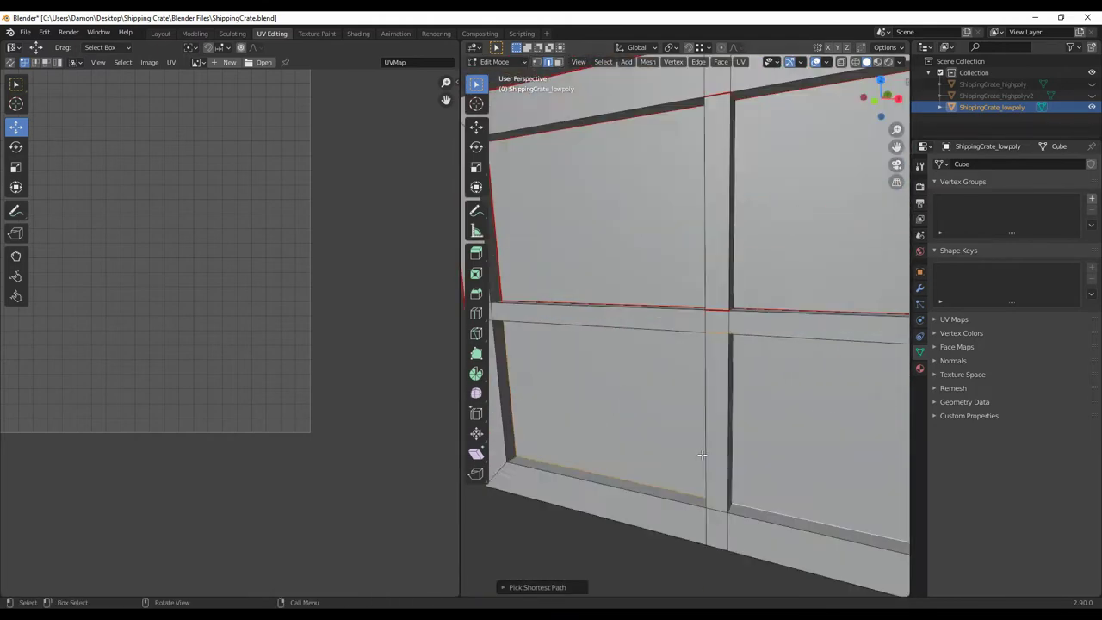
right_click(714, 401)
left_click(714, 401)
Step: Select the whole mesh with UV selection sync on to view the updated islands
key("a")
left_click(10, 62)
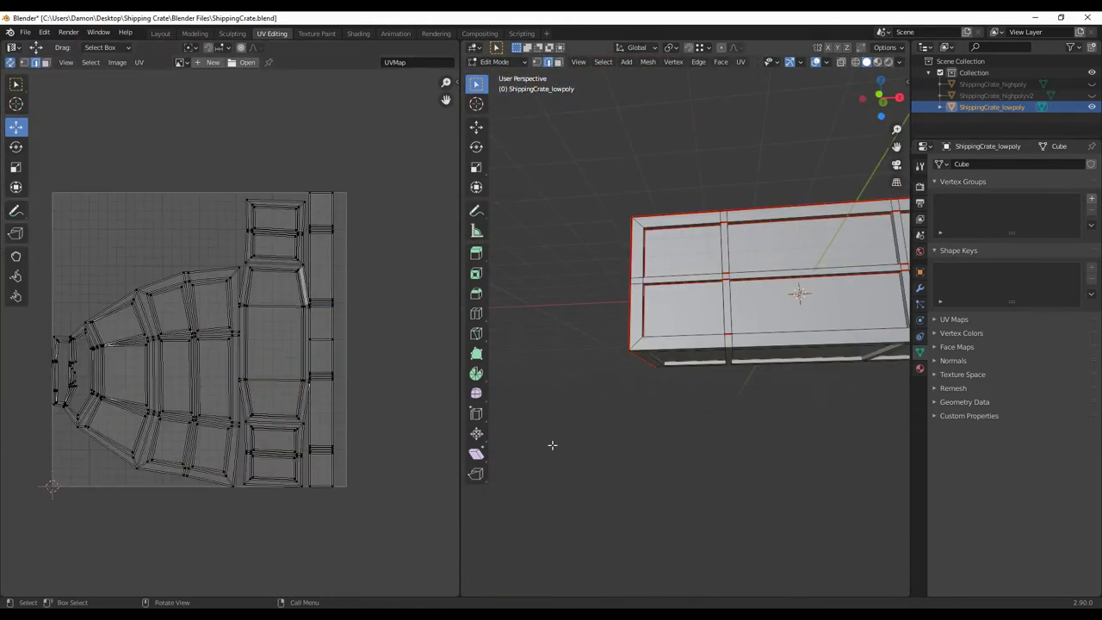
scroll(233, 447, "up", 3)
scroll(233, 447, "down", 3)
Step: Mark a seam along an edge path across the crate top
middle_click_drag(720, 448, 681, 422)
left_click(681, 423, "ctrl")
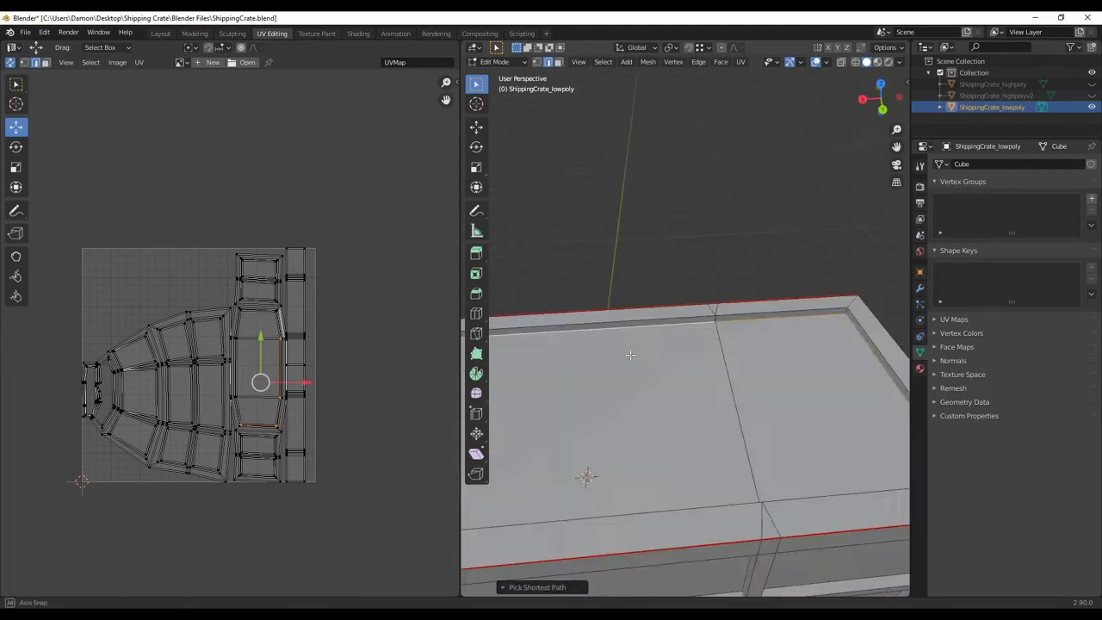
mouse_move(583, 474)
middle_mouse_down()
mouse_move(627, 319)
mouse_move(689, 258)
mouse_move(738, 393)
mouse_move(718, 423)
mouse_move(597, 444)
mouse_move(844, 369)
mouse_move(680, 364)
mouse_move(565, 386)
mouse_move(853, 412)
middle_mouse_up()
right_click(689, 259)
left_click(699, 270)
Step: Mark the edge loop around the crate corner as a seam
left_click(680, 364, "ctrl")
left_click(853, 412)
scroll(784, 457, "down", 5)
mouse_move(717, 417)
middle_mouse_down()
mouse_move(893, 305)
mouse_move(840, 365)
mouse_move(652, 403)
middle_mouse_up()
left_click(893, 304, "alt")
right_click(840, 365)
left_click(840, 364)
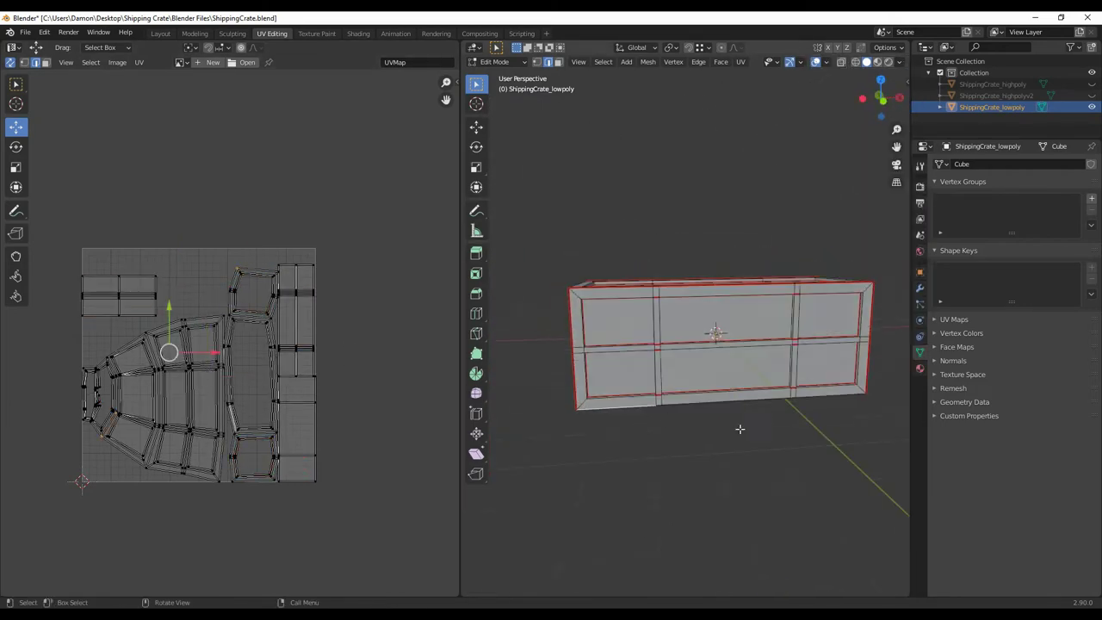
Step: Select a shortest edge path along the crate's front panel edges, extending it downward
scroll(740, 428, "up", 5)
middle_click_drag(849, 305, 567, 361)
left_click(709, 154, "ctrl")
middle_click_drag(709, 154, 647, 341)
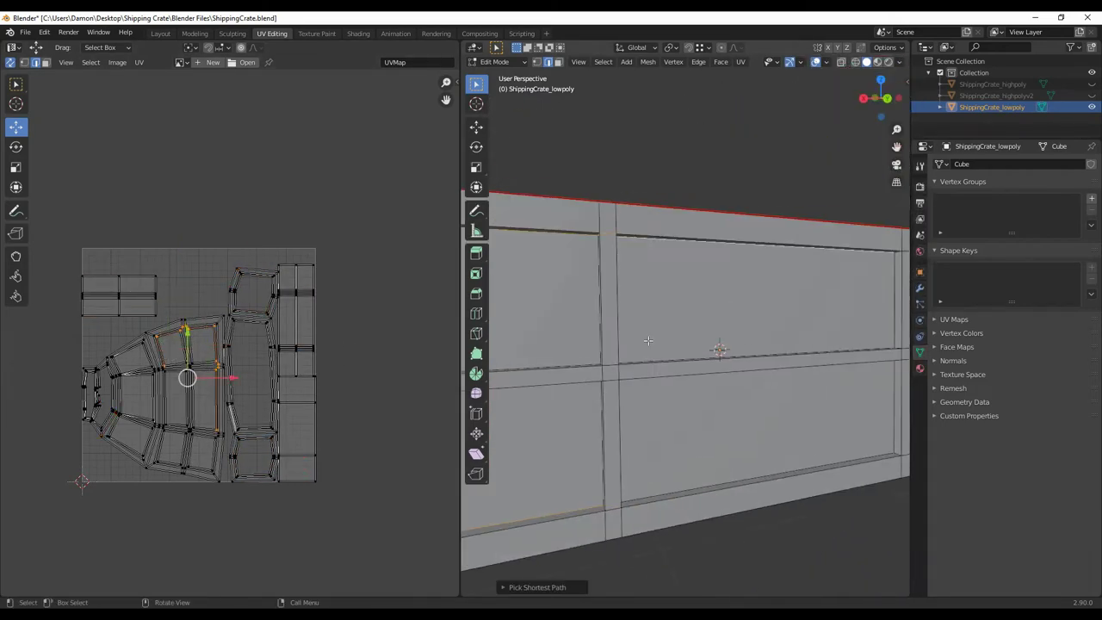
middle_click_drag(739, 426, 632, 460)
left_click(645, 396, "ctrl")
scroll(646, 362, "down", 3)
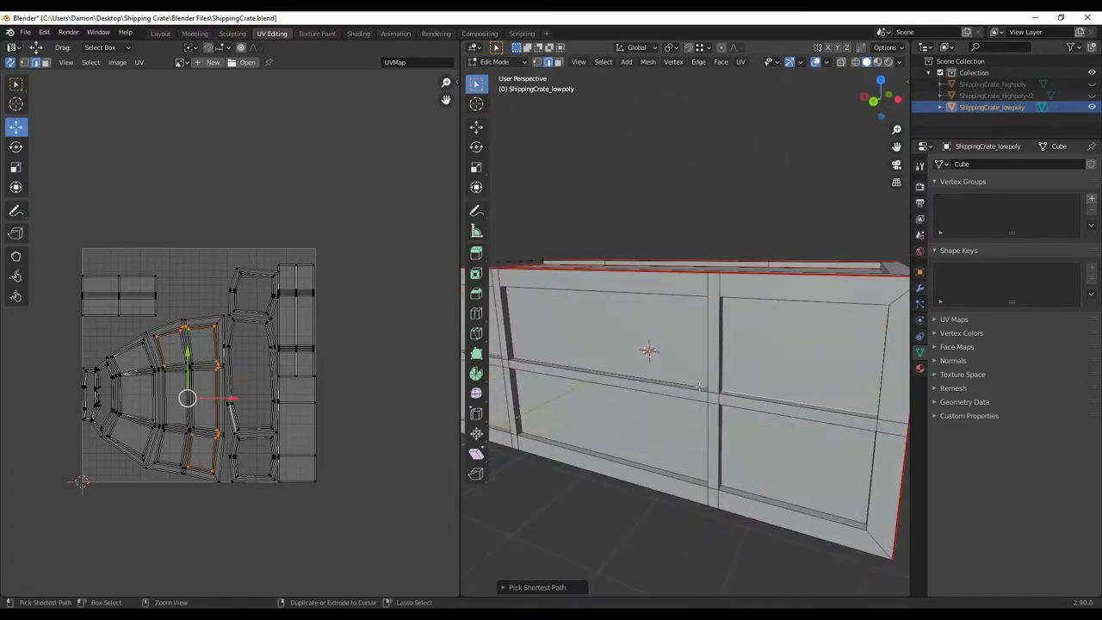
right_click(553, 479)
left_click(573, 517)
scroll(572, 516, "up", 3)
mouse_move(603, 430)
middle_mouse_down()
mouse_move(740, 413)
mouse_move(766, 467)
middle_mouse_up()
left_click(750, 428, "ctrl")
Step: Mark the selected edge path on the crate as a UV seam
scroll(626, 436, "down", 2)
right_click(626, 436)
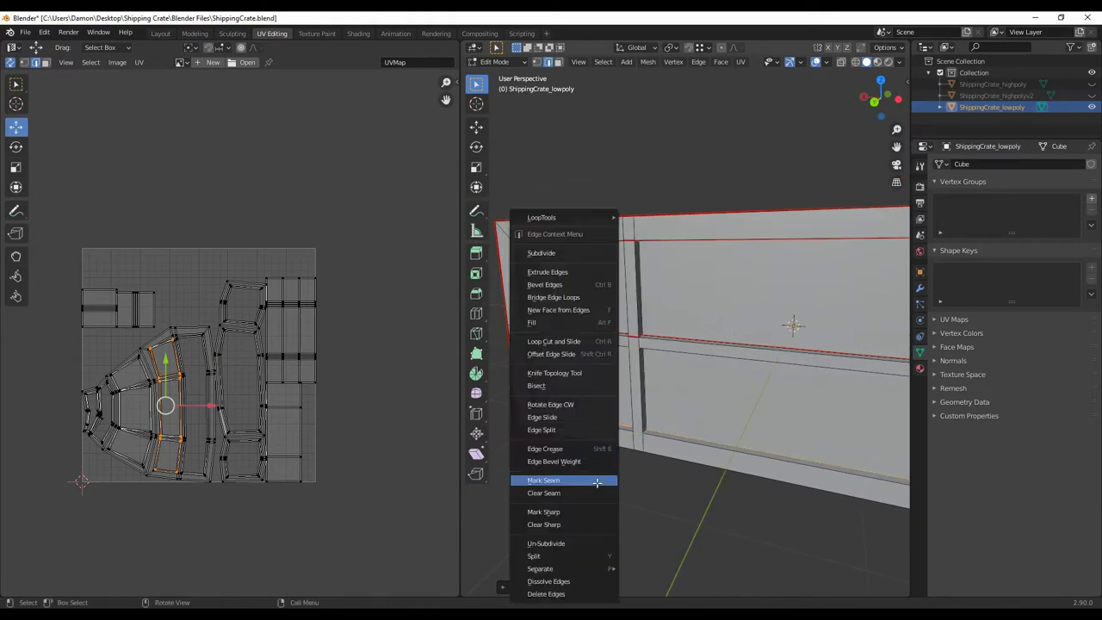
left_click(585, 479)
Step: Select a long side edge and a rim edge of the crate and mark them sharp
mouse_move(792, 322)
middle_mouse_down()
mouse_move(693, 454)
mouse_move(844, 392)
middle_mouse_up()
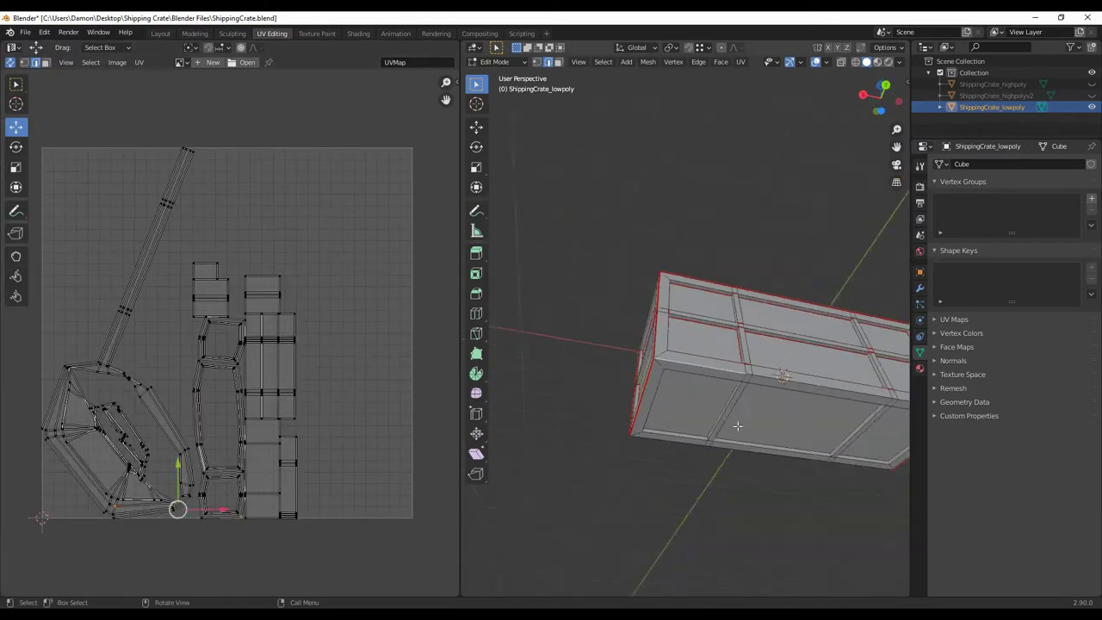
left_click(855, 387)
middle_click_drag(684, 480, 671, 440)
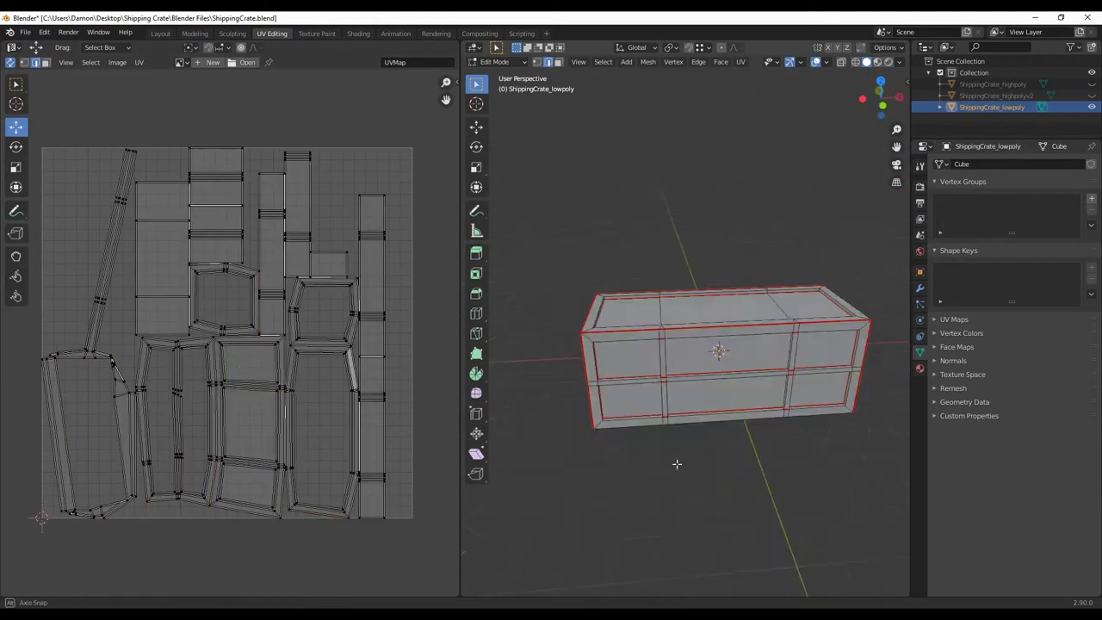
scroll(671, 440, "up", 5)
left_click(674, 457)
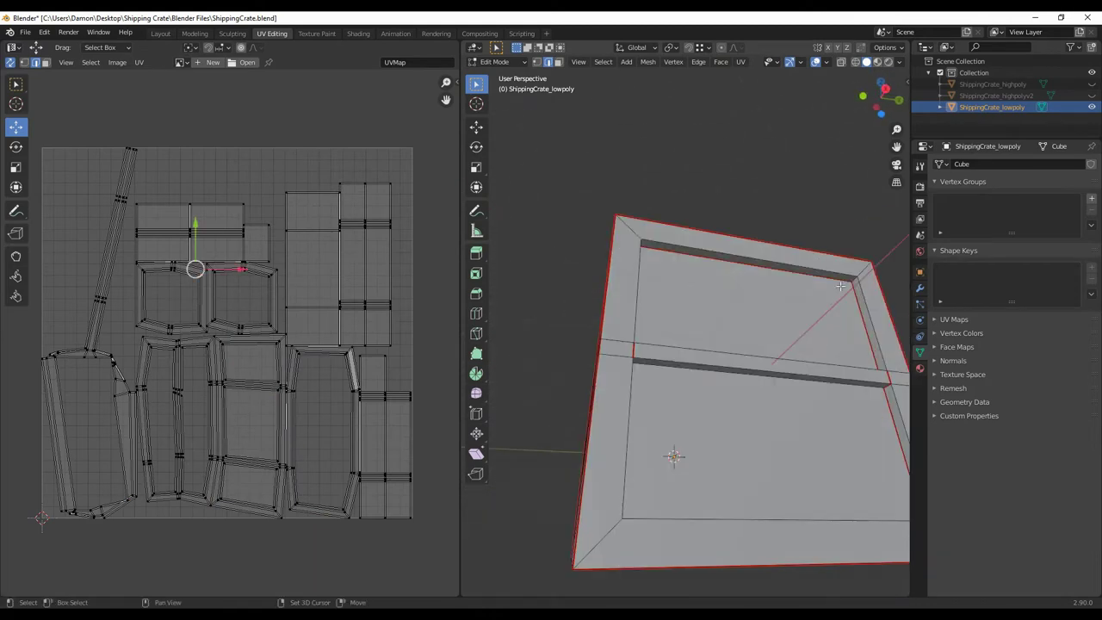
left_click(654, 279, "shift")
Step: Select further edges along the crate's long side and at a UV island's bottom
scroll(709, 512, "down", 5)
mouse_move(708, 512)
middle_mouse_down()
mouse_move(645, 505)
mouse_move(674, 458)
middle_mouse_up()
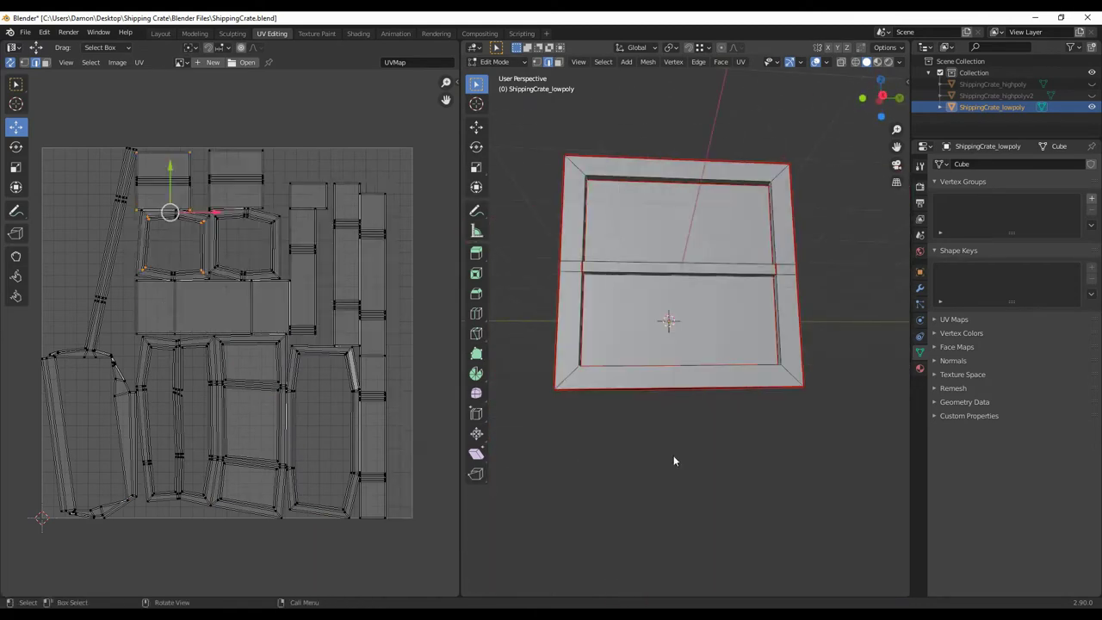
scroll(172, 275, "up", 3)
mouse_move(568, 478)
middle_mouse_down()
mouse_move(535, 492)
mouse_move(689, 284)
middle_mouse_up()
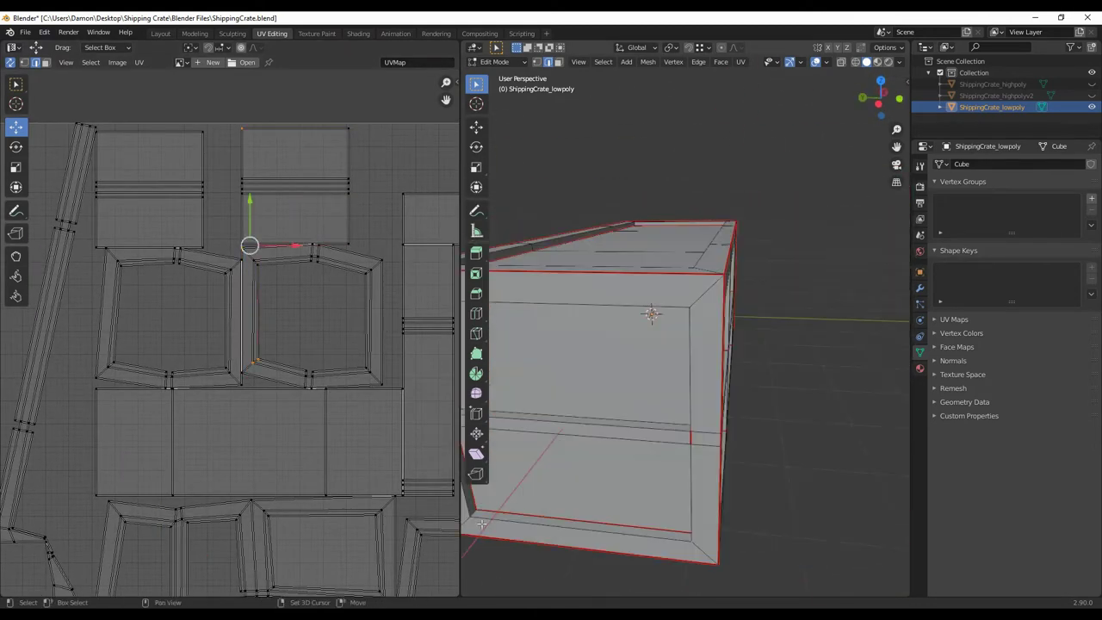
right_click(693, 274)
scroll(681, 388, "down", 5)
scroll(258, 361, "down", 3)
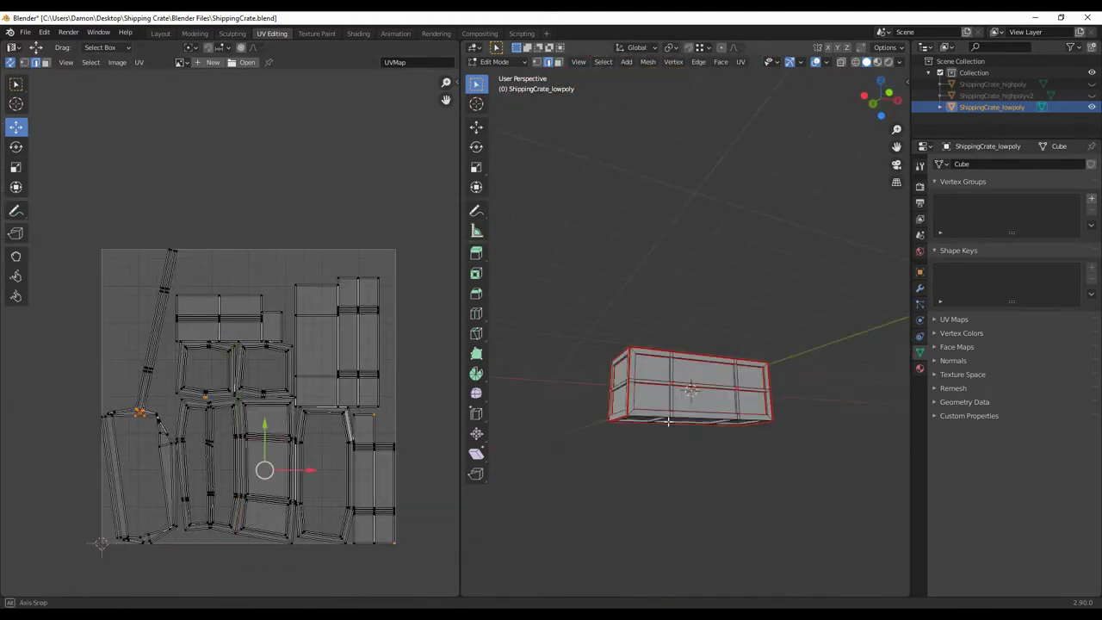
scroll(774, 482, "up", 5)
middle_click_drag(805, 521, 724, 549)
middle_click_drag(805, 549, 521, 490)
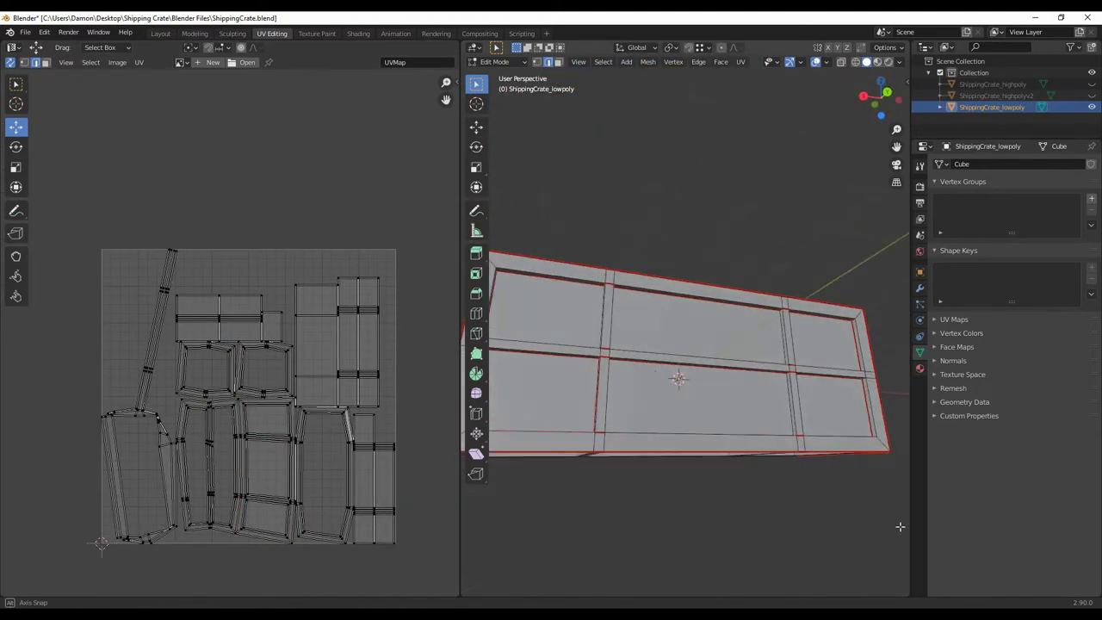
left_click(200, 444)
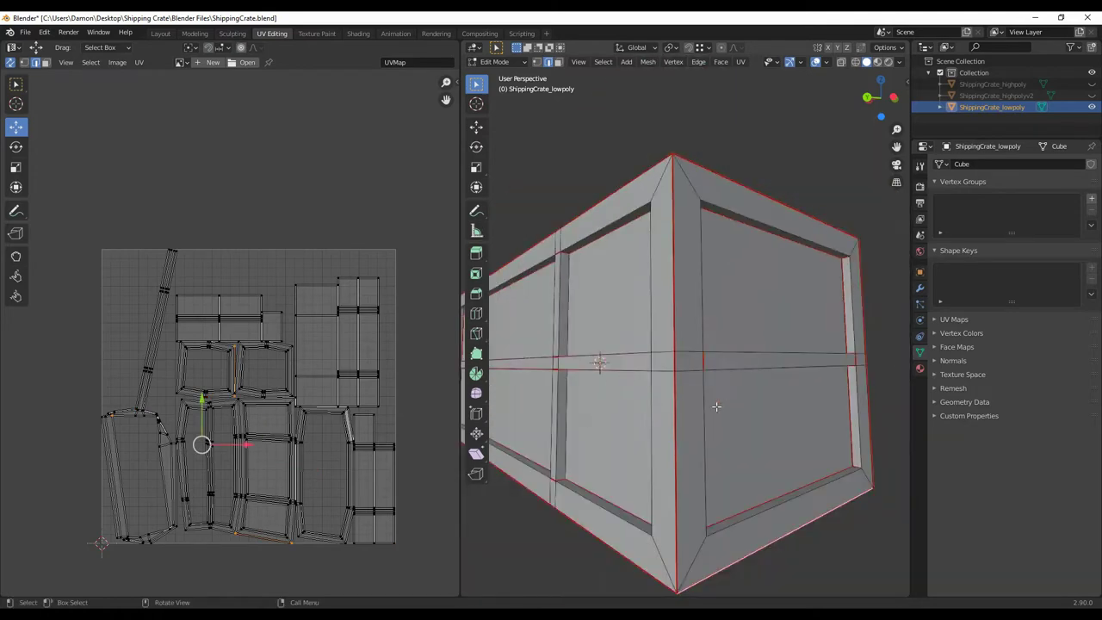
Step: Re-unwrap ShippingCrate_lowpoly with the new seams so its UV islands sit compactly in the square
middle_click_drag(672, 387, 763, 457)
scroll(258, 388, "up", 5)
scroll(290, 443, "up", 3)
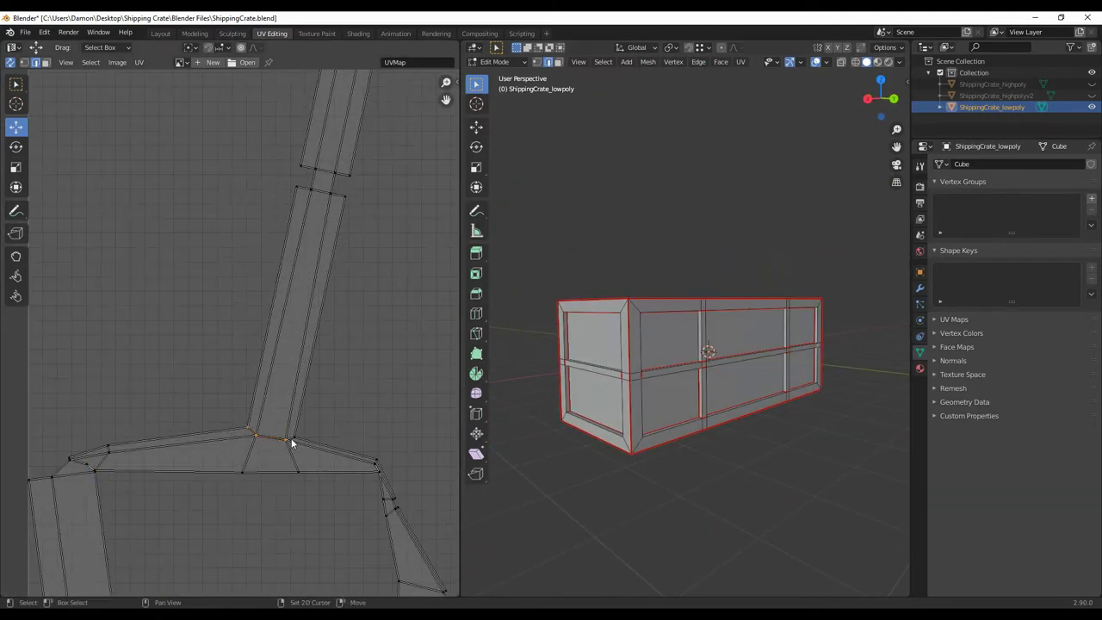
middle_click_drag(655, 482, 597, 468)
right_click(597, 468)
left_click(597, 468)
mouse_move(492, 473)
middle_mouse_down()
mouse_move(879, 490)
mouse_move(686, 490)
middle_mouse_up()
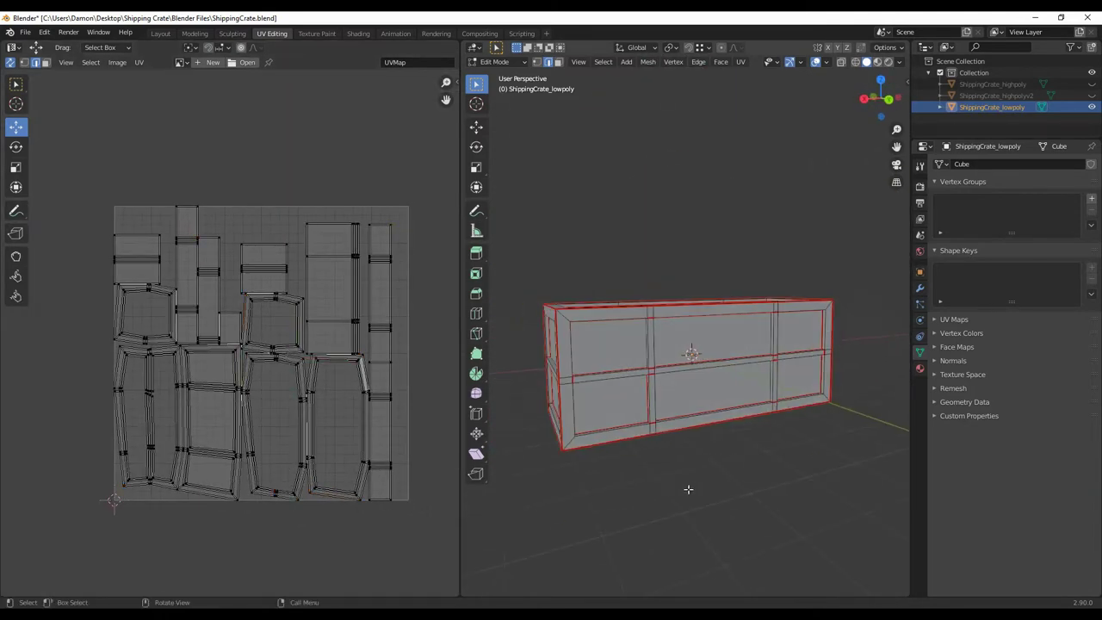
scroll(177, 524, "up", 2)
scroll(194, 516, "up", 1)
scroll(688, 387, "up", 3)
Step: Select the whole crate mesh and straighten the first island's bottom edge chains
key("l")
scroll(114, 422, "up", 2)
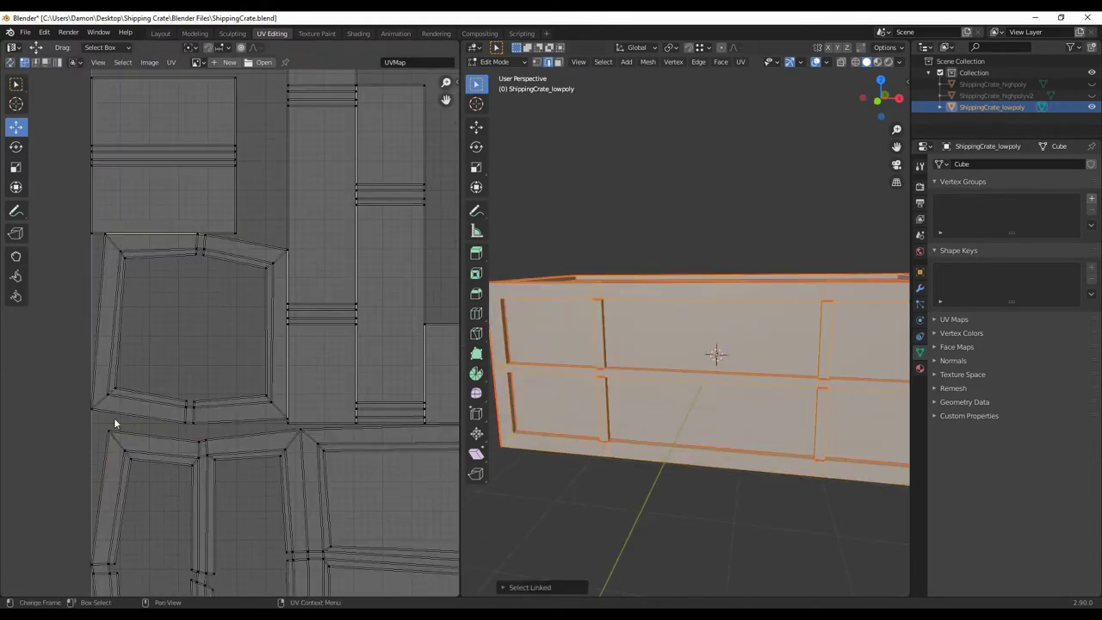
scroll(247, 433, "up", 2)
key("shift+w")
left_click(200, 407)
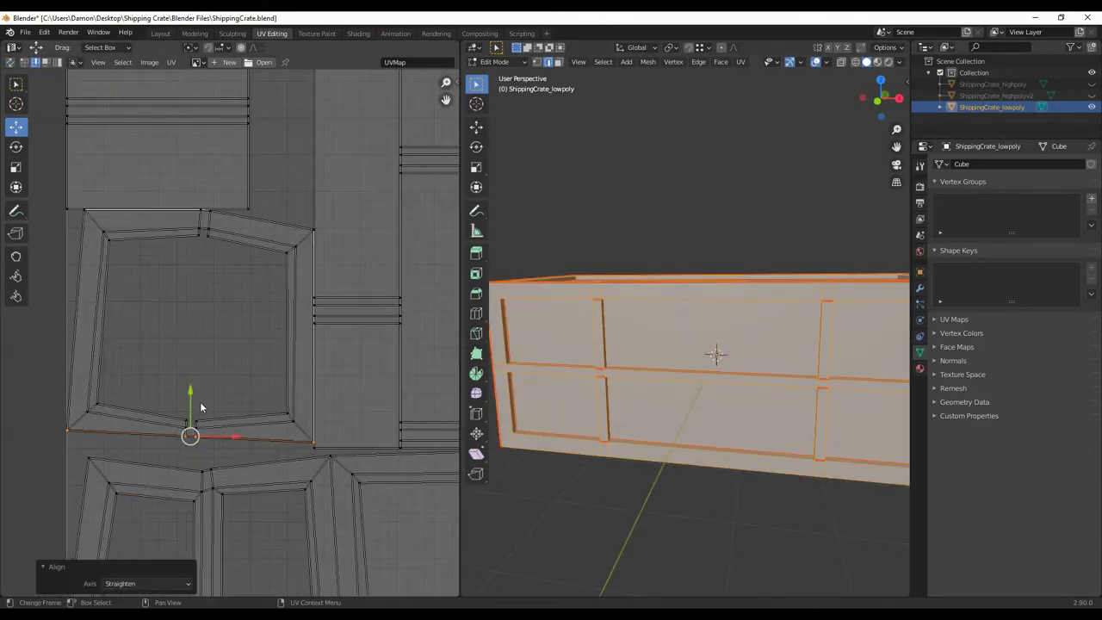
key("shift+w")
left_click(227, 385)
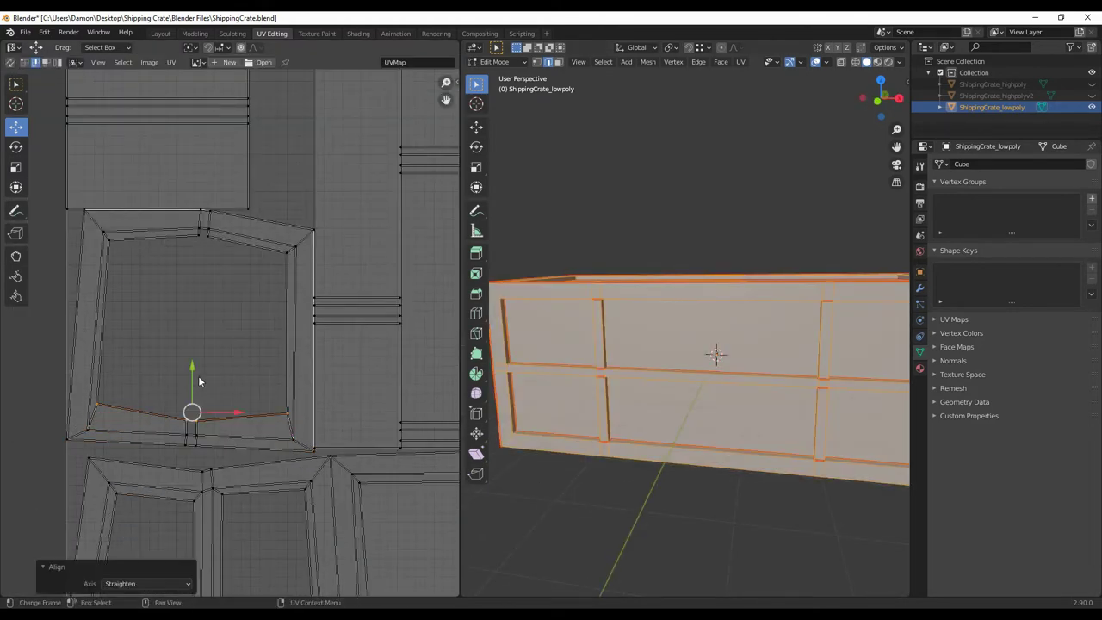
Step: Straighten the island's left edge, merge nearby UV points by distance, and align its top edge
right_click(248, 265)
left_click(248, 265)
right_click(249, 321)
left_click(250, 320)
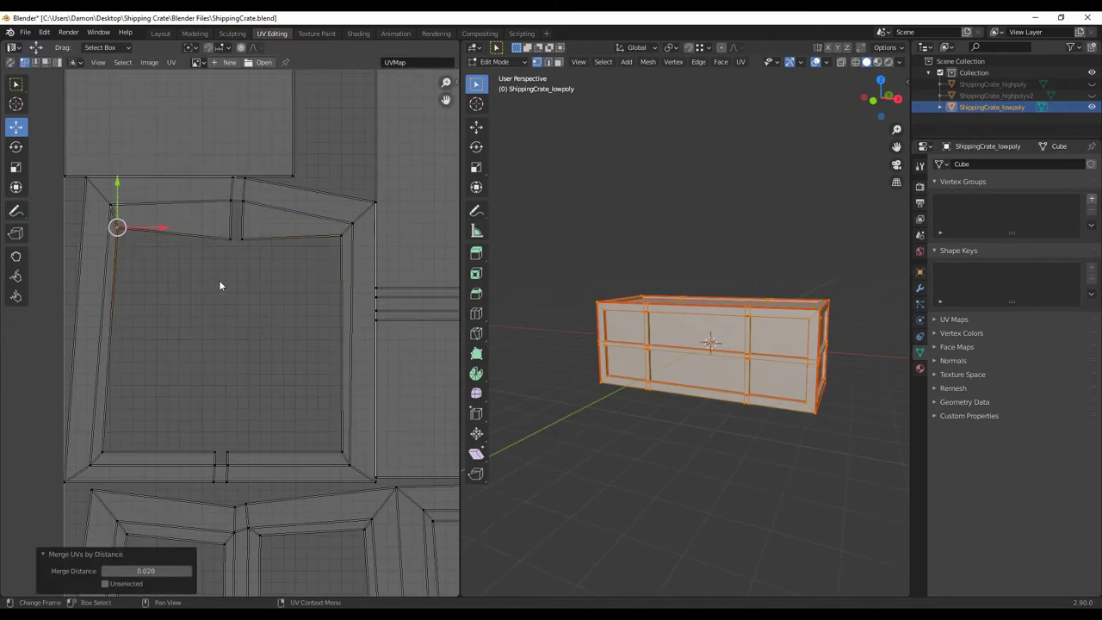
left_click(226, 237)
right_click(238, 211)
left_click(239, 205)
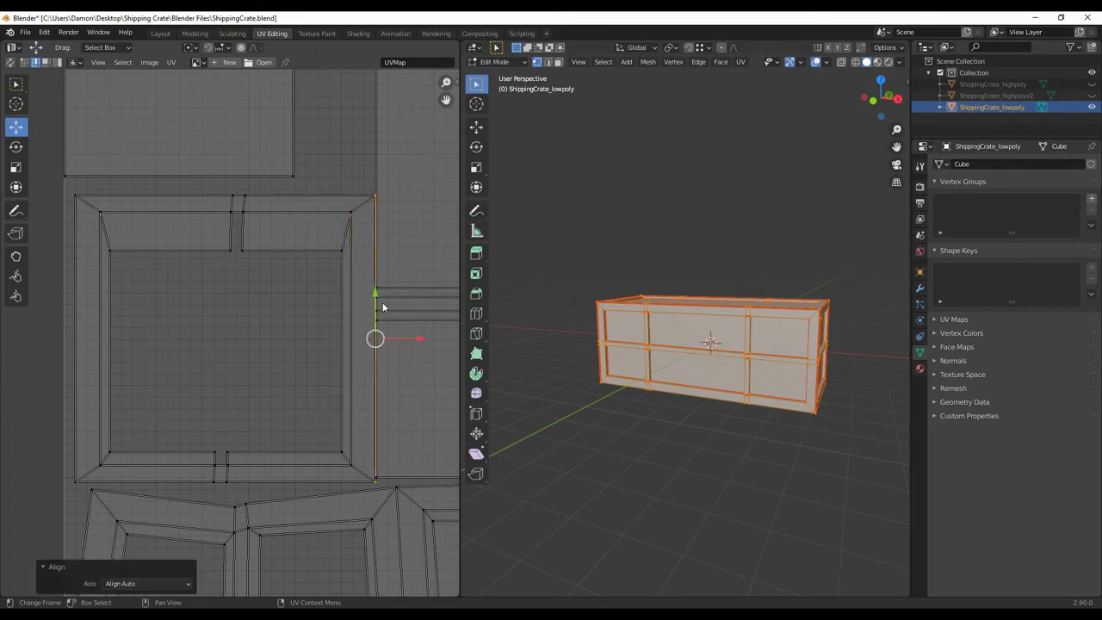
Step: Nudge the inner vertical UV edge sideways and align it straight
left_click(344, 345)
left_click_drag(374, 338, 378, 338)
right_click(258, 267)
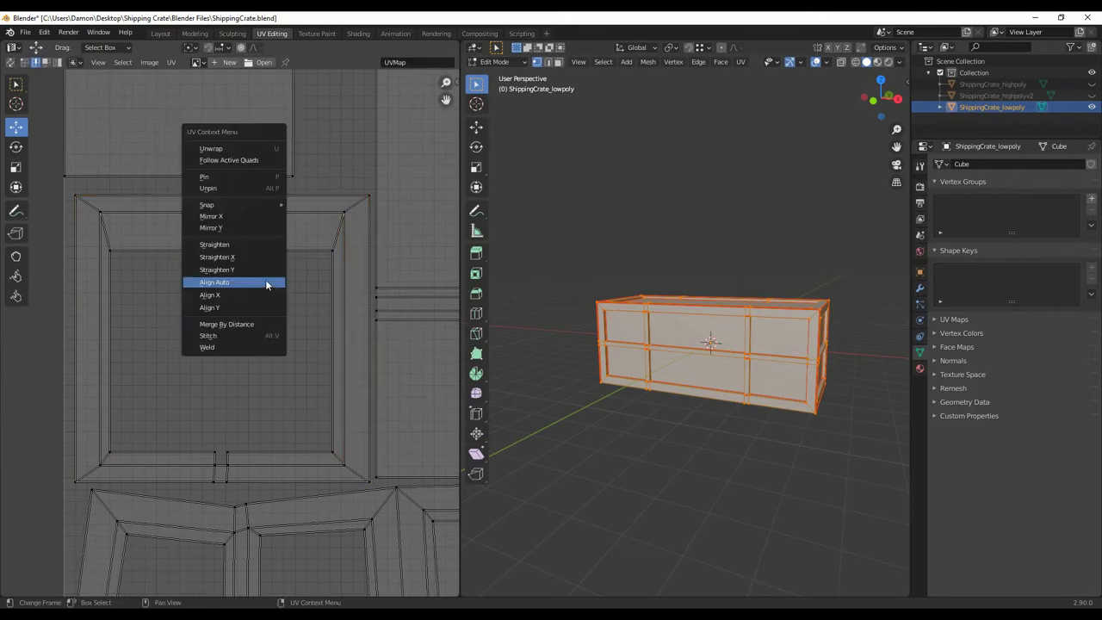
left_click(265, 281)
scroll(259, 345, "down", 2)
middle_click_drag(258, 388, 179, 463)
scroll(189, 177, "up", 3)
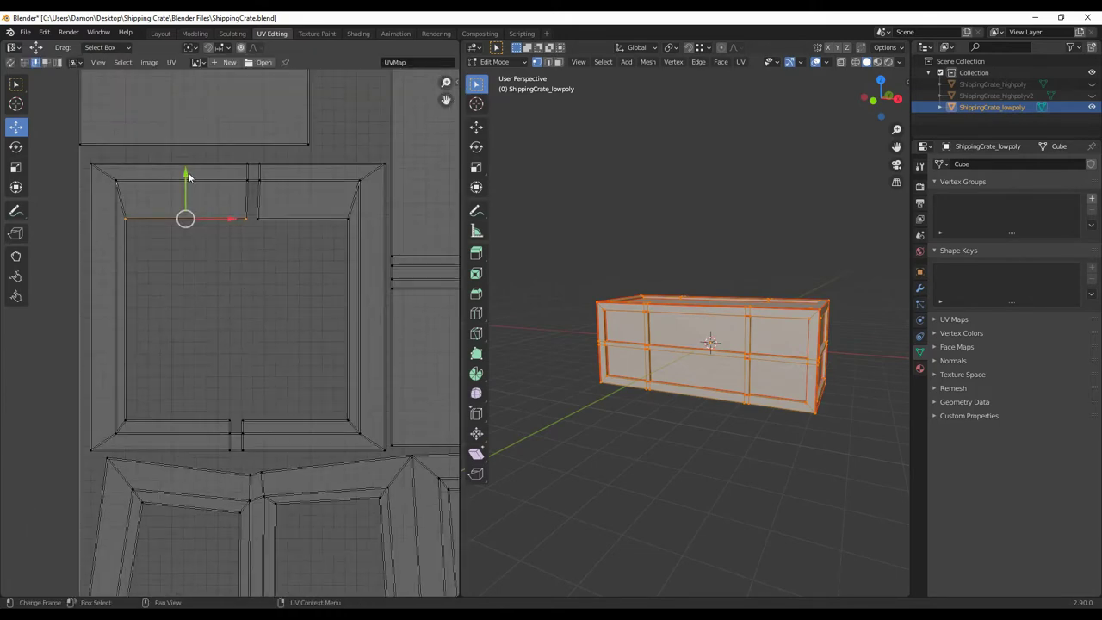
Step: Straighten the tall island's left edge and the kinked strip's left edge
left_click(304, 151)
mouse_move(304, 151)
middle_mouse_down()
mouse_move(167, 487)
mouse_move(178, 444)
middle_mouse_up()
right_click(172, 256)
left_click(172, 256)
left_click(160, 224, "shift")
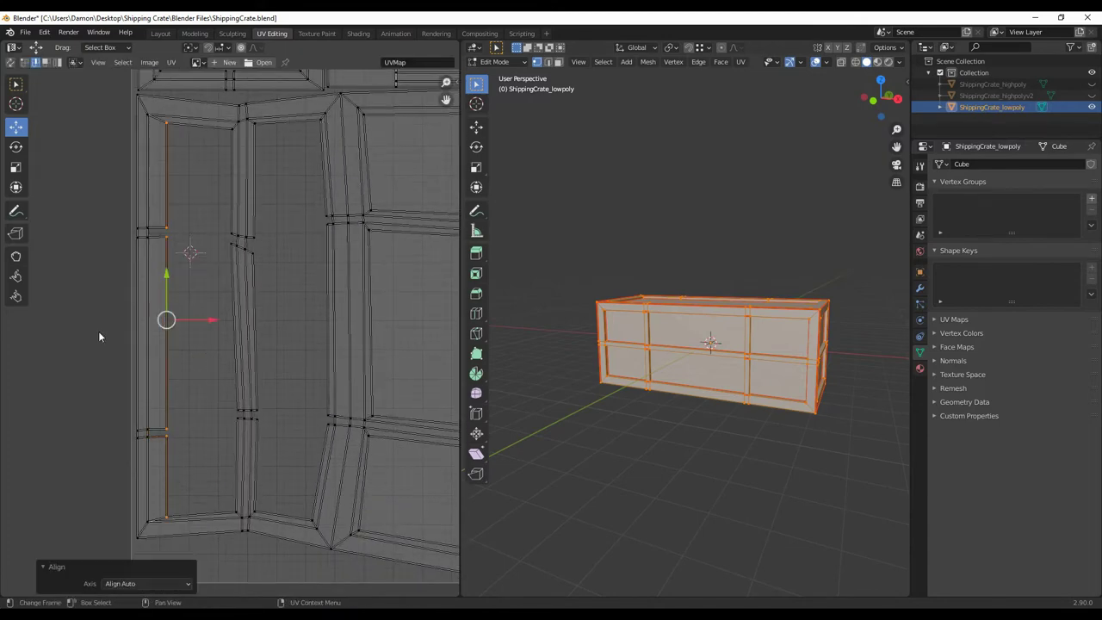
middle_click_drag(190, 253, 179, 287)
left_click(216, 209)
right_click(207, 448)
left_click(206, 448)
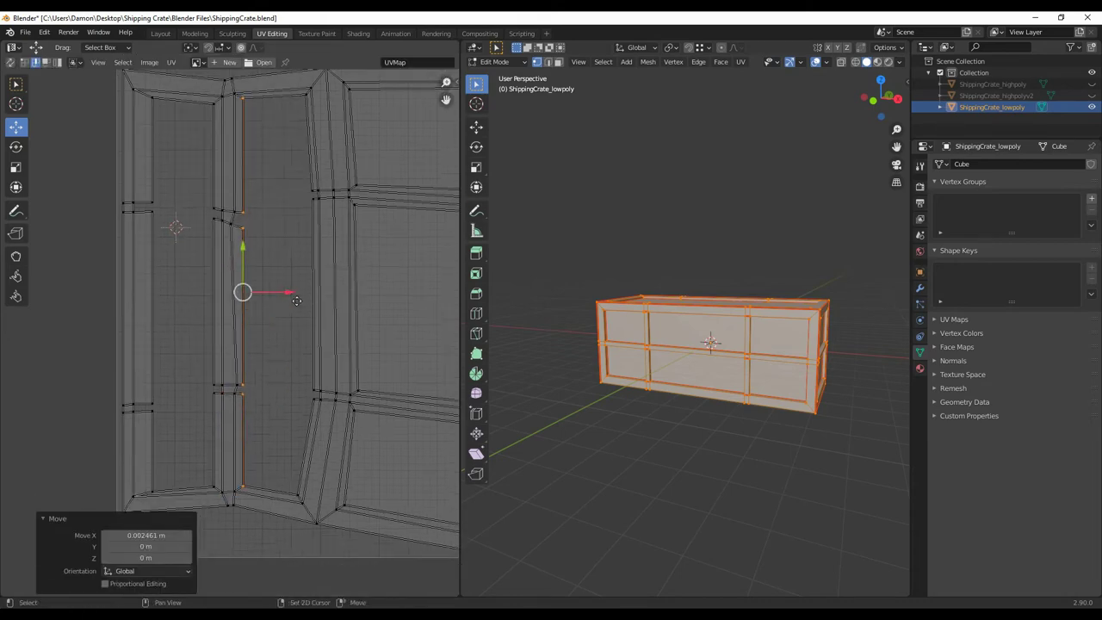
Step: Flatten the island's bottom edge loop into a horizontal line by scaling Y to 0
scroll(238, 256, "down", 2)
left_click(250, 412, "alt")
middle_click_drag(258, 422, 291, 452)
key("s")
key("y")
key("0")
key("Return")
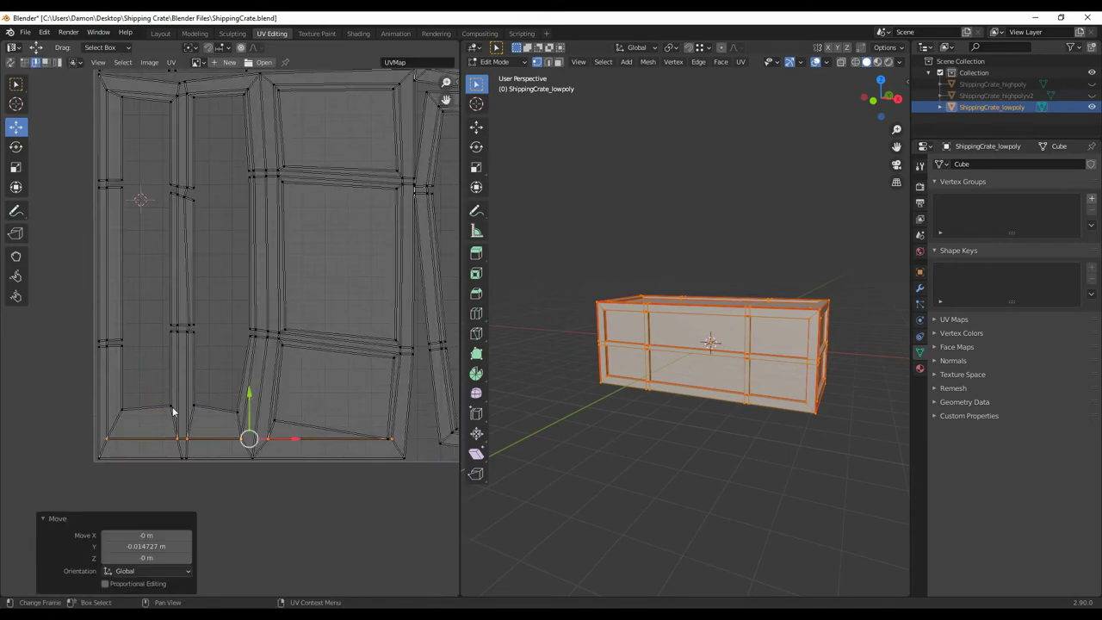
Step: Align the slanted edge row horizontally and straighten the left vertical edge
left_click_drag(254, 384, 256, 388)
scroll(299, 419, "up", 1)
right_click(343, 370)
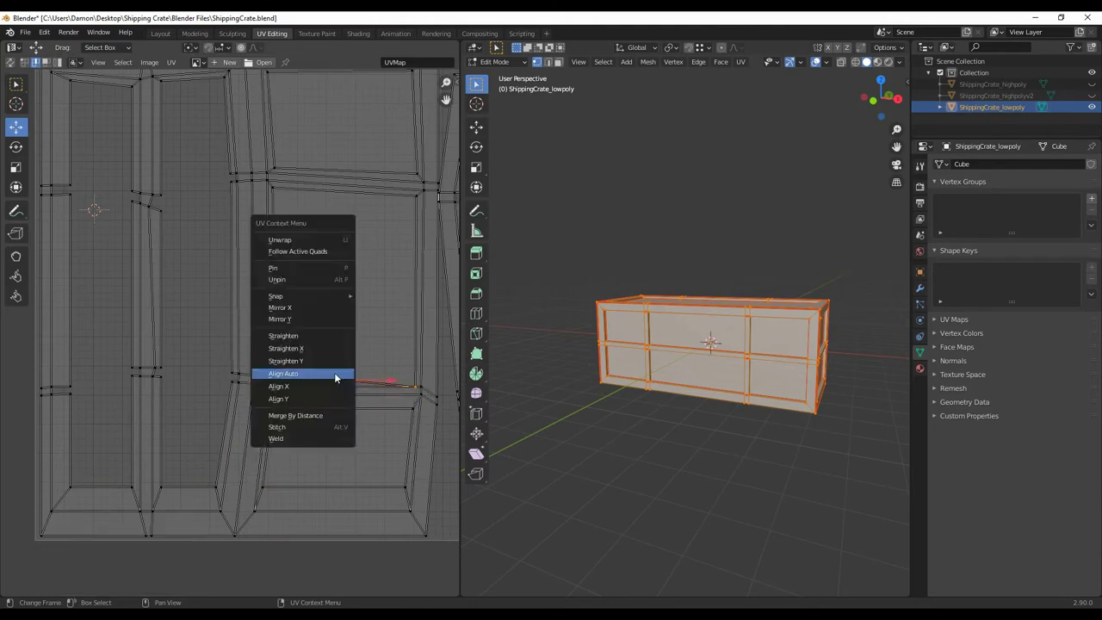
left_click(335, 372)
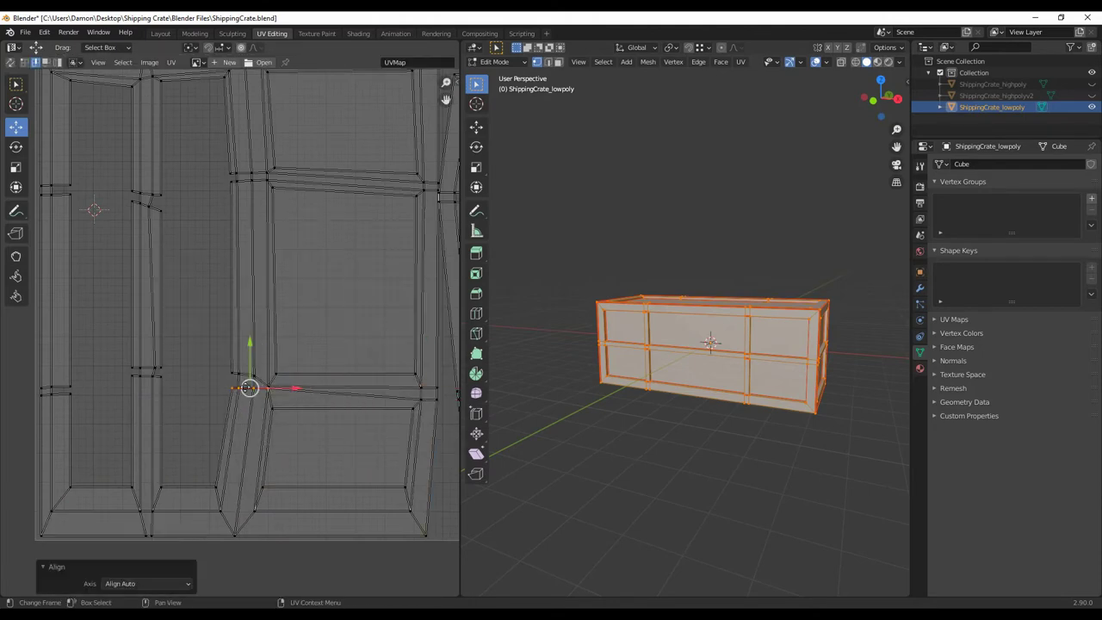
middle_click_drag(206, 341, 223, 500)
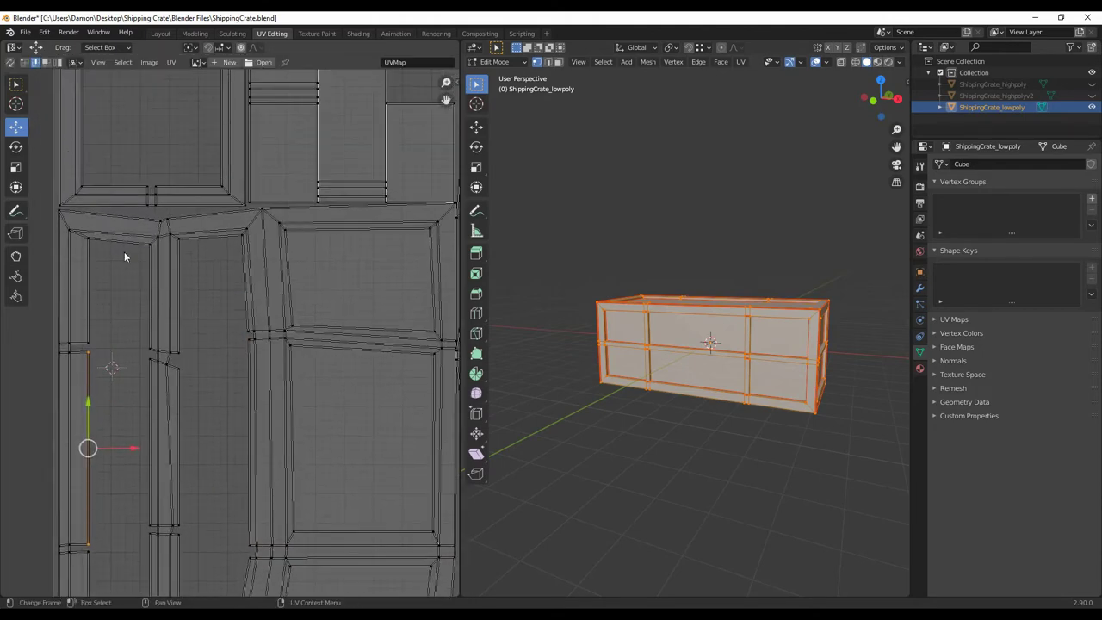
left_click(166, 205)
right_click(194, 307)
left_click(194, 307)
Step: Straighten two neighbouring vertical edge columns on another UV island
middle_click_drag(259, 258, 209, 279)
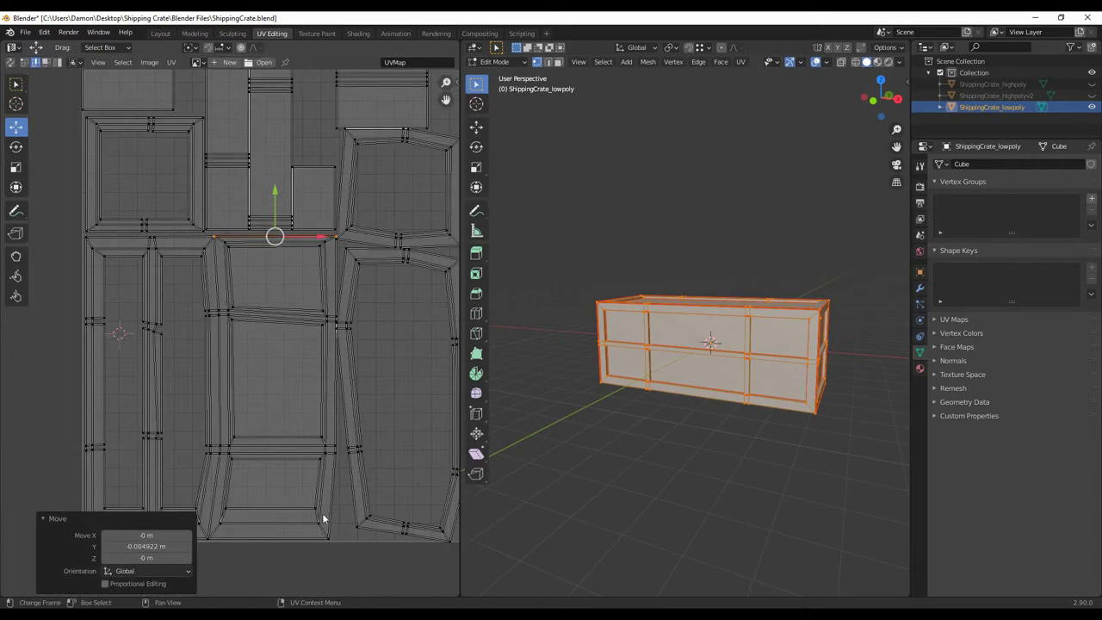
middle_click_drag(279, 69, 317, 240)
left_click(316, 240, "alt")
right_click(344, 285)
left_click(376, 322)
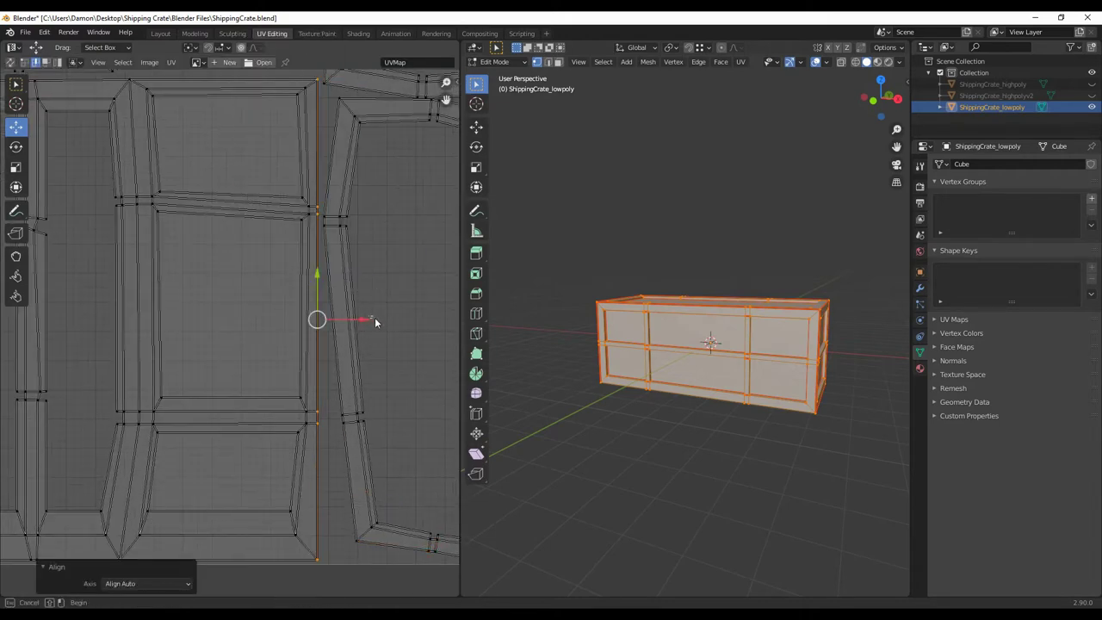
left_click(296, 447, "alt")
right_click(296, 177)
left_click(296, 176)
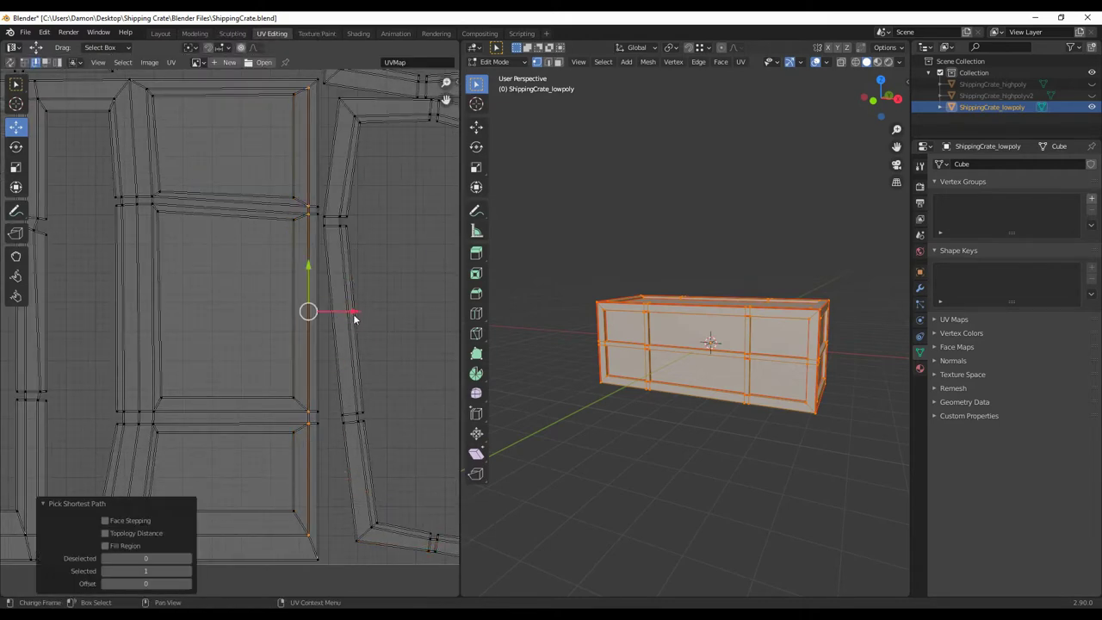
Step: Shift a vertical edge column sideways and align the island's short slanted edge
scroll(353, 319, "down", 3)
scroll(129, 259, "up", 3)
left_click(130, 250)
left_click(207, 376, "alt")
left_click_drag(209, 379, 229, 406)
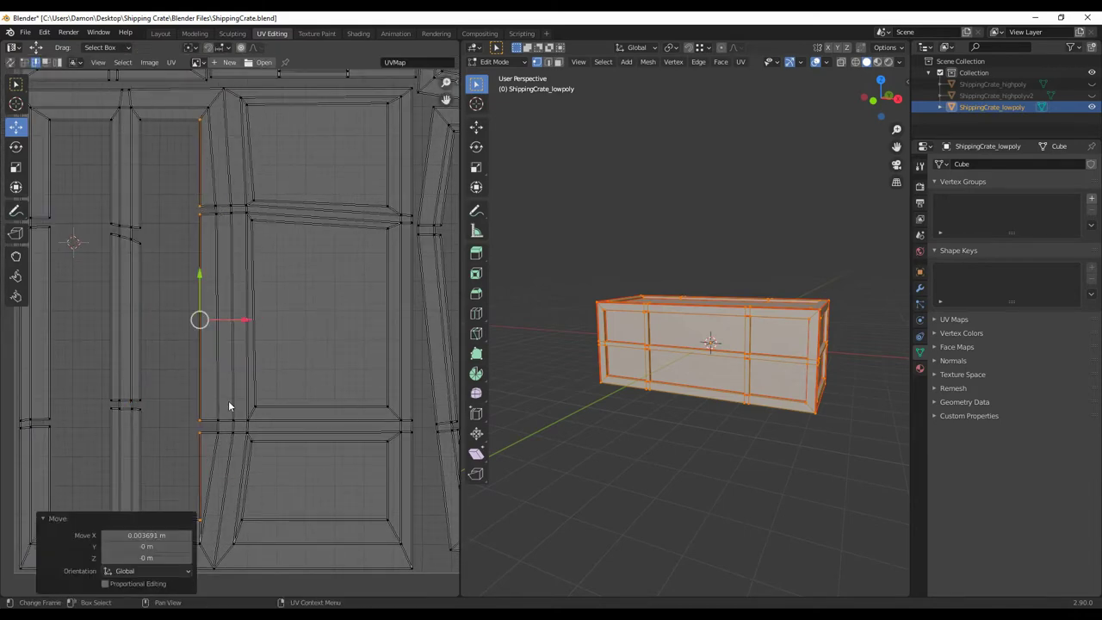
left_click(278, 317, "ctrl")
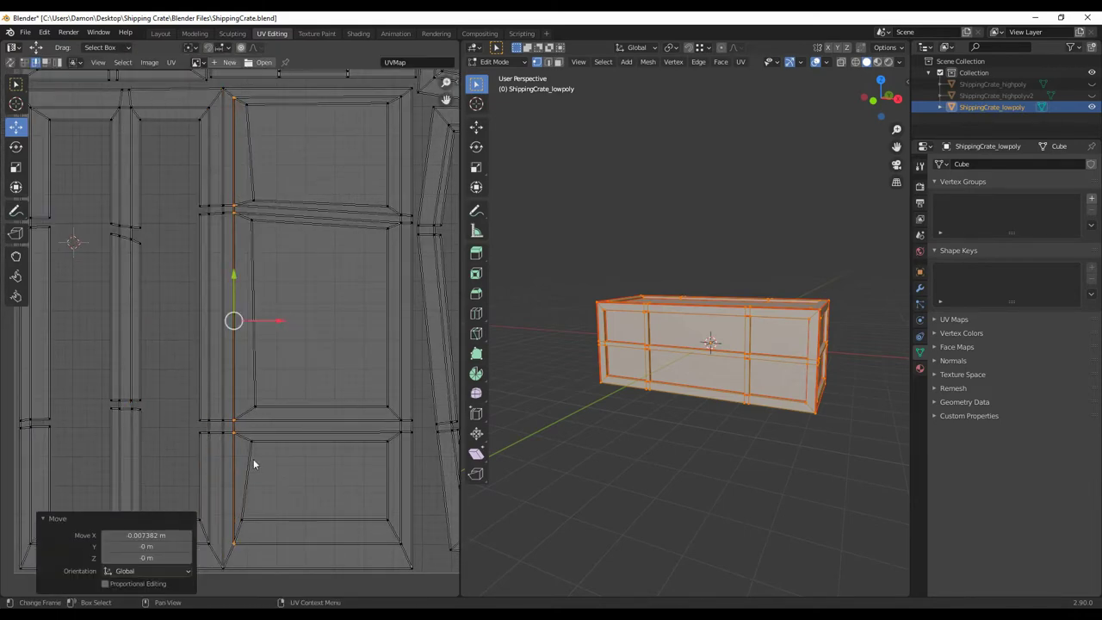
left_click(254, 465)
left_click(287, 312)
scroll(254, 327, "down", 5)
scroll(255, 326, "up", 5)
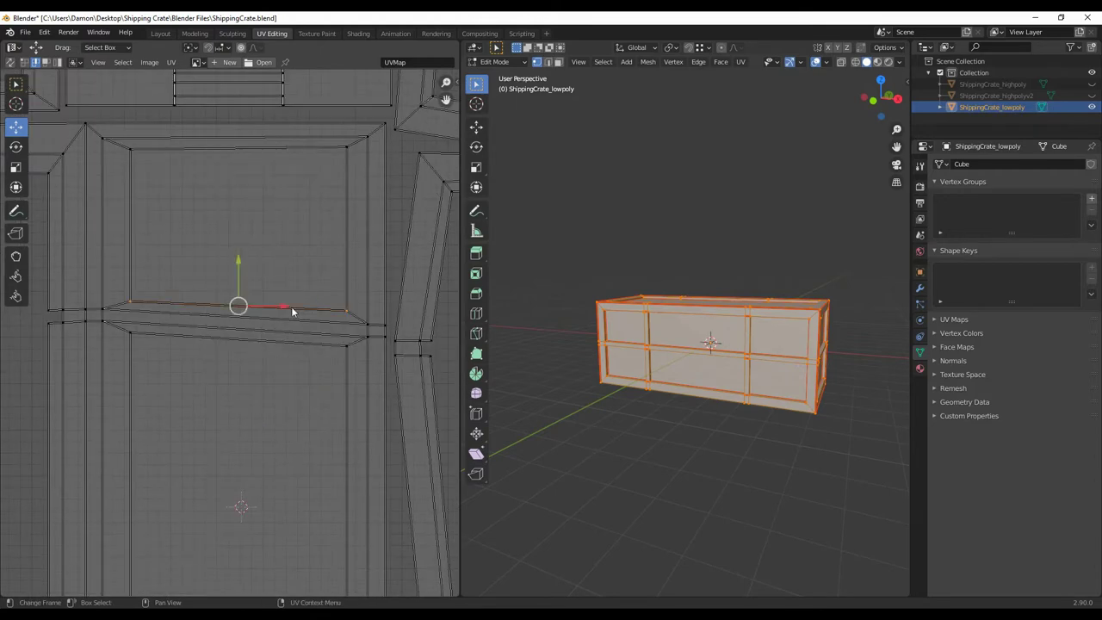
right_click(298, 325)
left_click(298, 331)
Step: Straighten a horizontal edge of the island
scroll(299, 465, "down", 3)
scroll(300, 468, "up", 1)
scroll(241, 320, "up", 2)
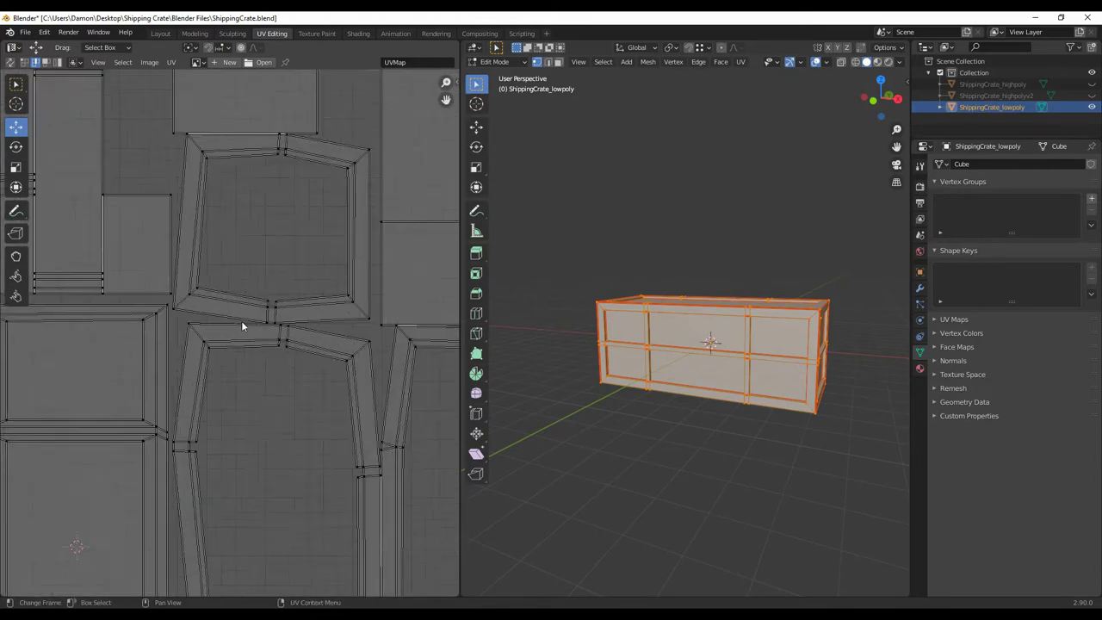
scroll(256, 406, "up", 2)
left_click(337, 376)
right_click(336, 379)
left_click(337, 377)
Step: Merge the overlapping vertices at the island's lower-left and lower-right corners
left_click(140, 450)
right_click(209, 468)
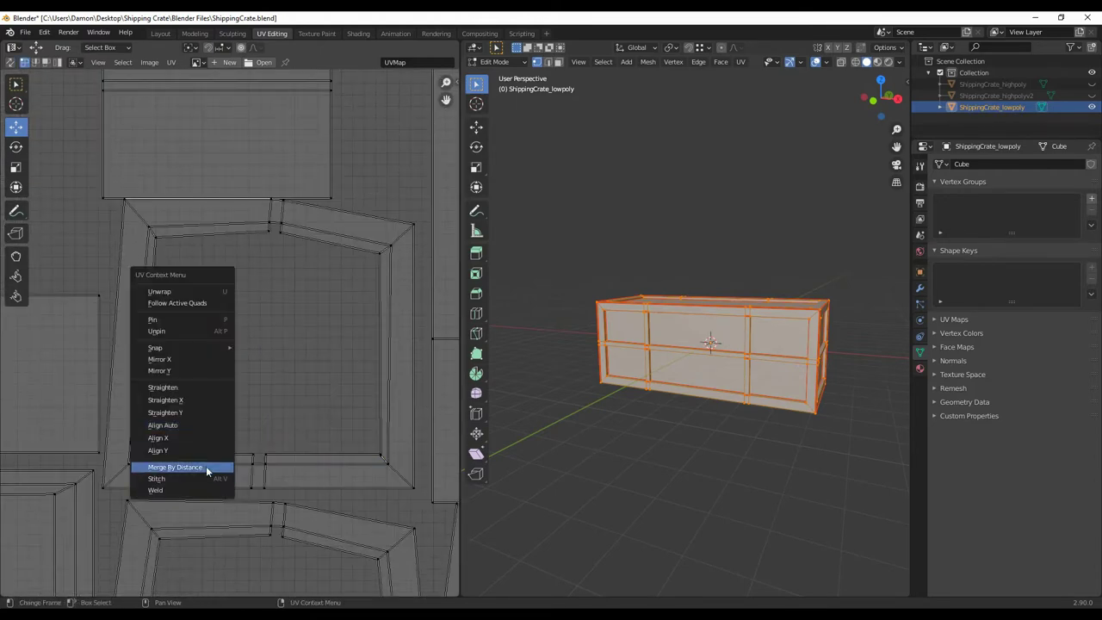
left_click(209, 468)
left_click(380, 454)
right_click(335, 428)
left_click(335, 428)
Step: Straighten and align the island's top edge
left_click(155, 236)
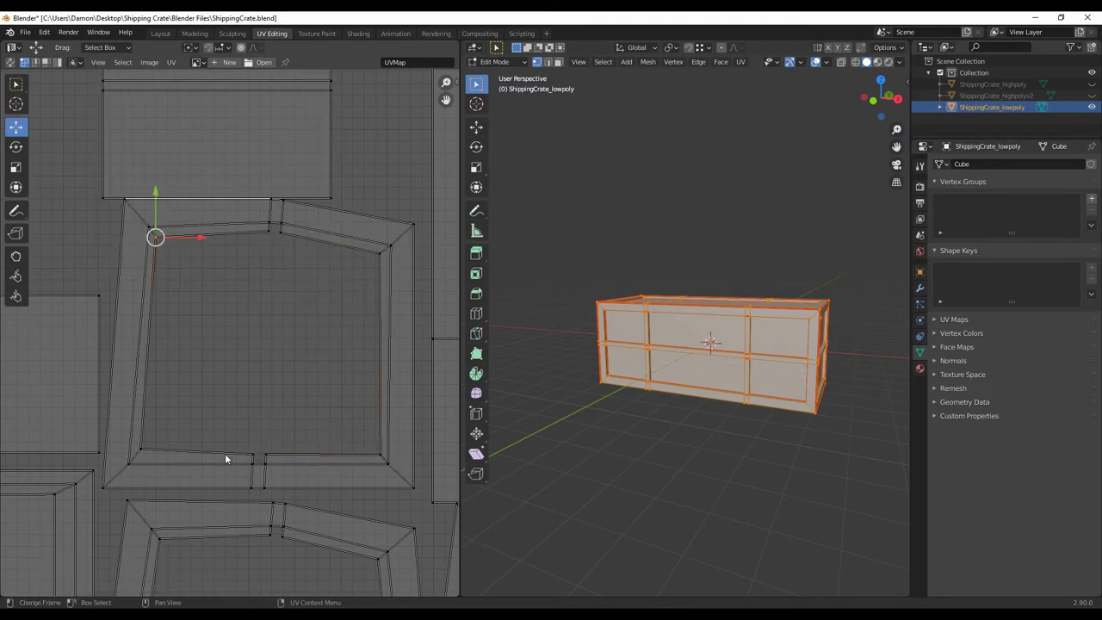
right_click(319, 392)
left_click(319, 393)
left_click(218, 234)
right_click(301, 276)
left_click(300, 276)
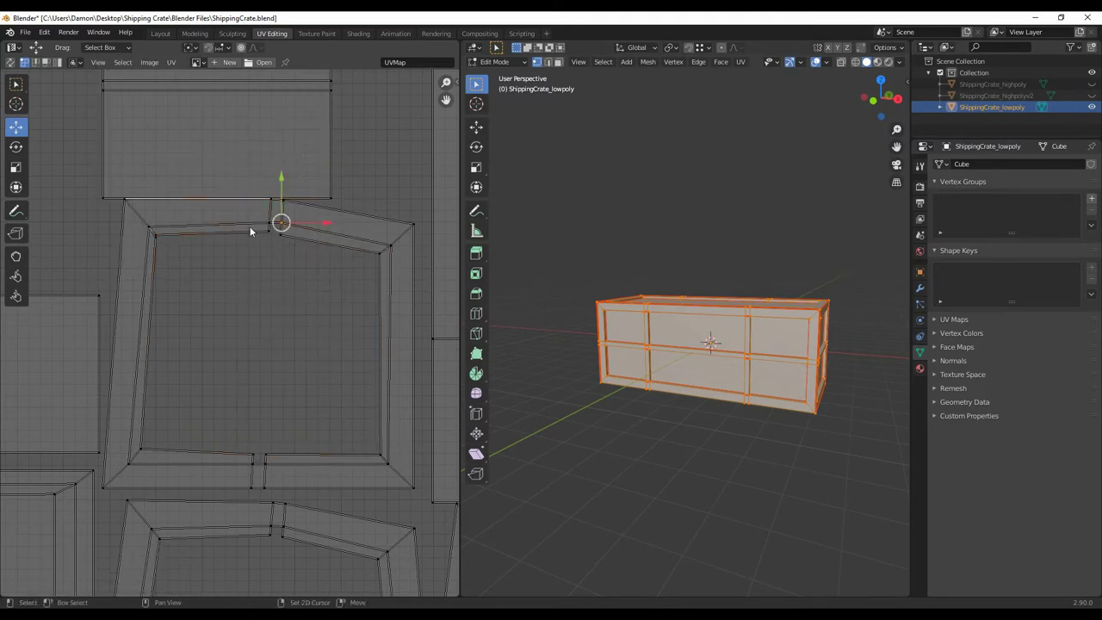
right_click(262, 265)
left_click(269, 261)
Step: Straighten the left inner edge and the whole left edge of another island vertically
left_click(148, 378)
right_click(148, 379)
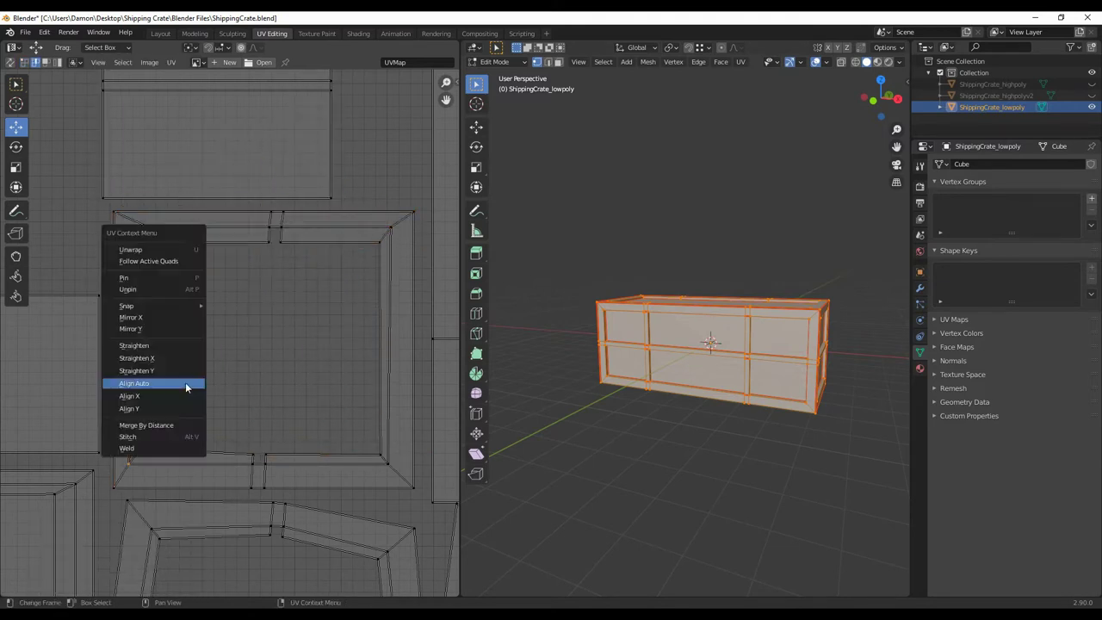
left_click(185, 382)
right_click(365, 390)
left_click(365, 384)
scroll(258, 345, "down", 3)
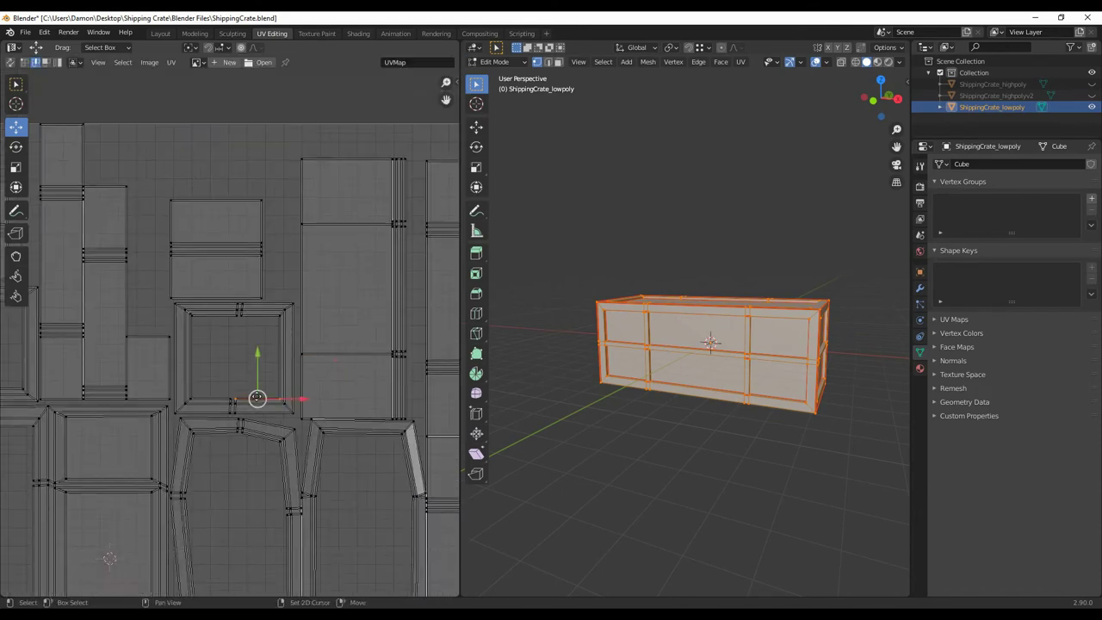
scroll(207, 336, "up", 3)
left_click(215, 558, "ctrl")
right_click(259, 255)
left_click(259, 256)
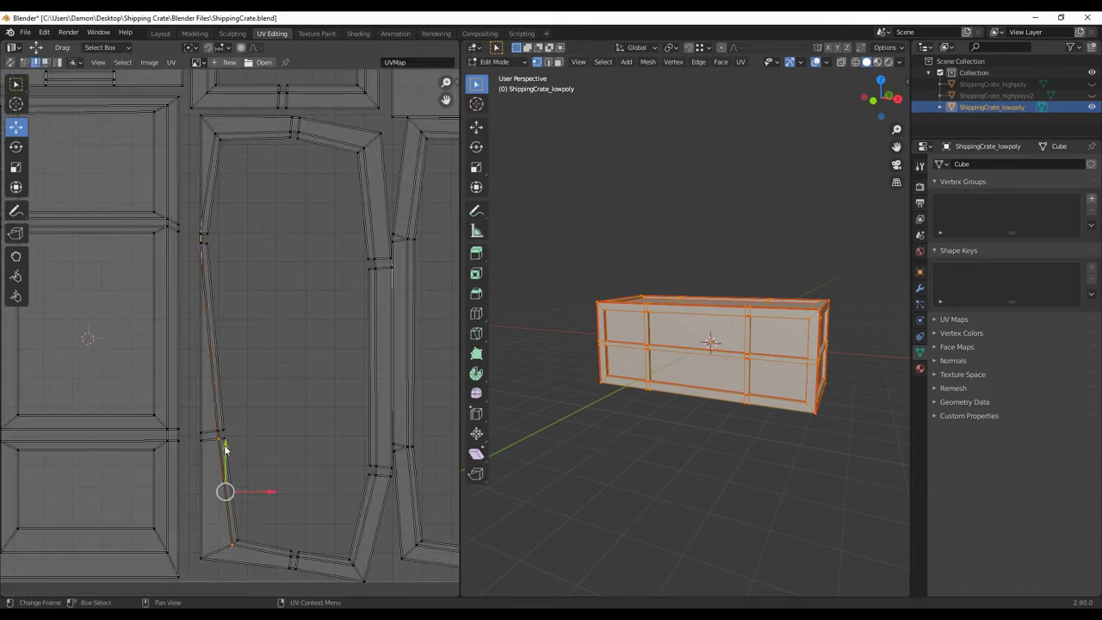
Step: Shift the edge slightly right and straighten the island's right edge
key("g")
left_click(319, 194)
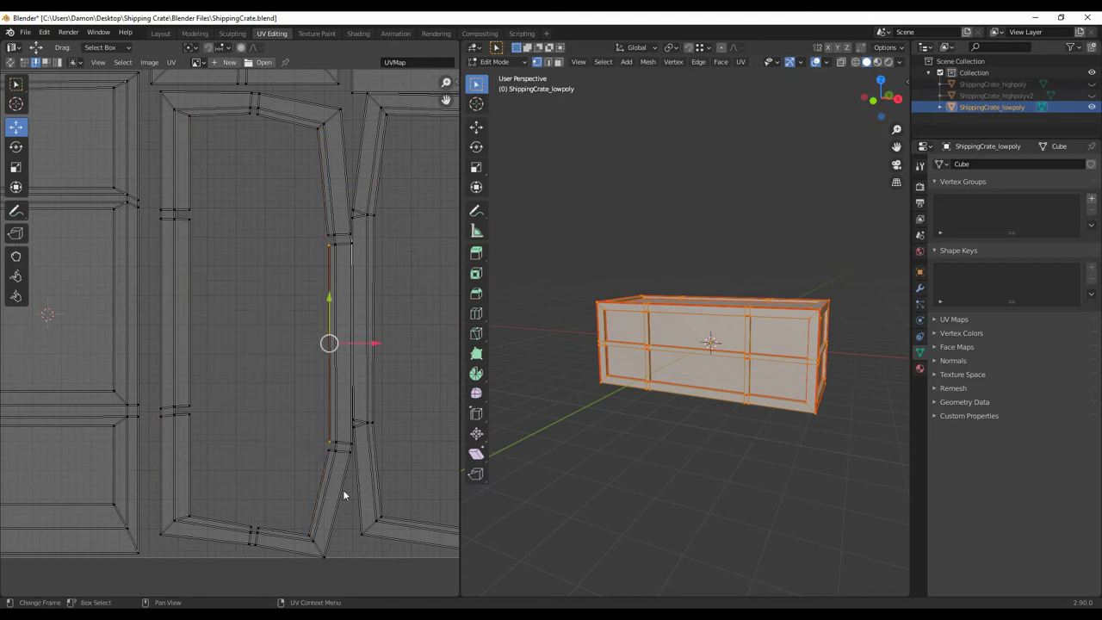
right_click(258, 301)
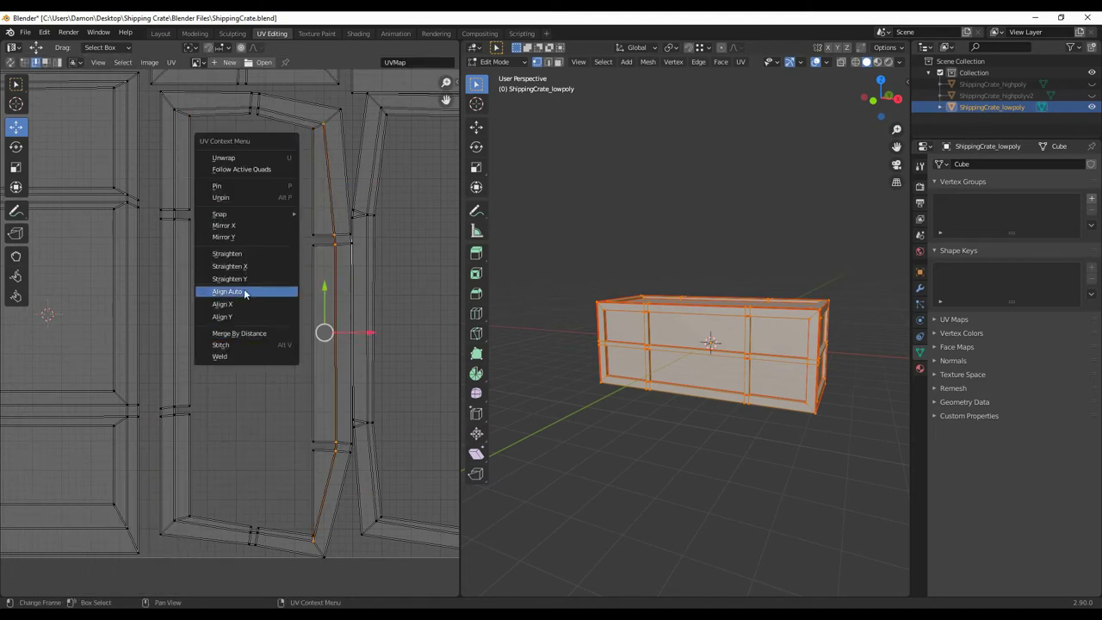
left_click(247, 290)
right_click(246, 292)
left_click(247, 292)
Step: Straighten the island's bottom edge and centre the view on its left edge
right_click(278, 479)
left_click(278, 479)
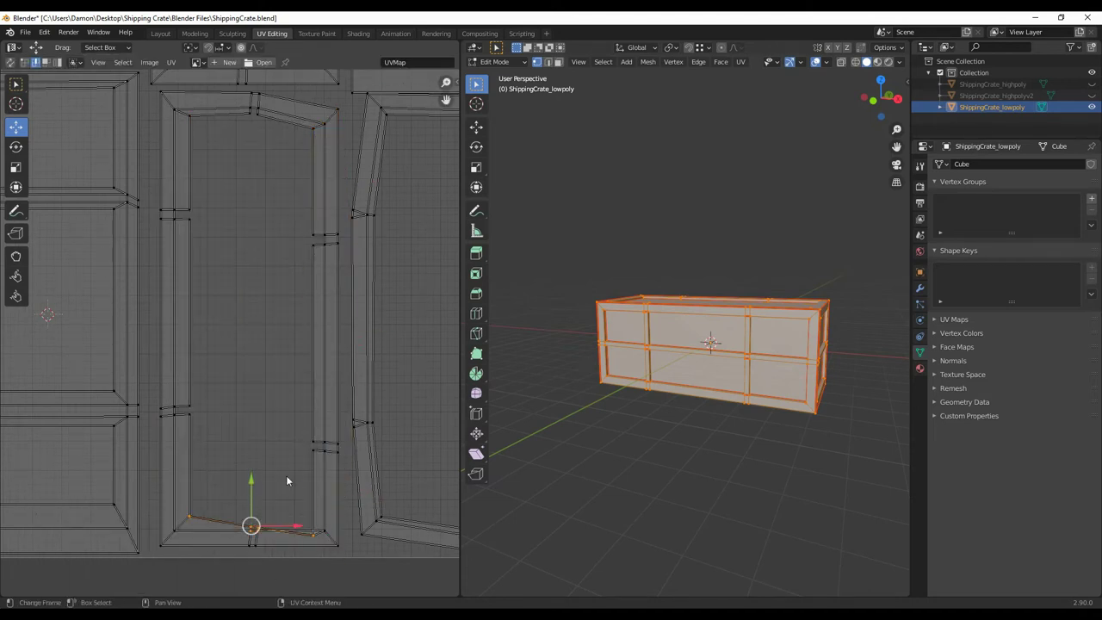
right_click(262, 539)
left_click(262, 539)
left_click(251, 122)
middle_click_drag(279, 174, 285, 264)
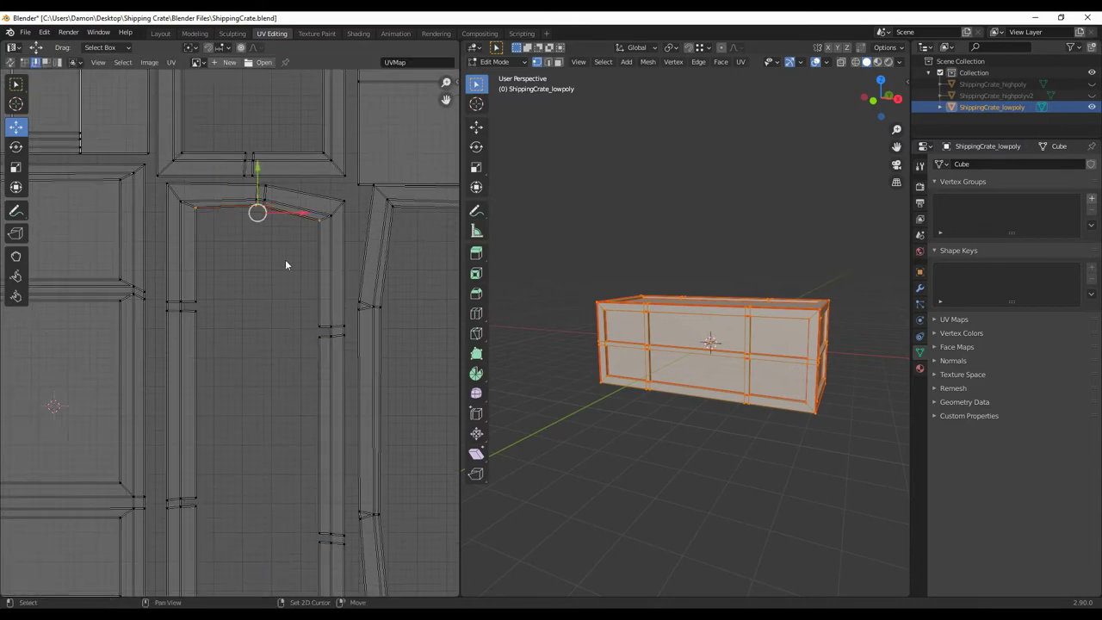
left_click(182, 404, "alt")
key("KP_Decimal")
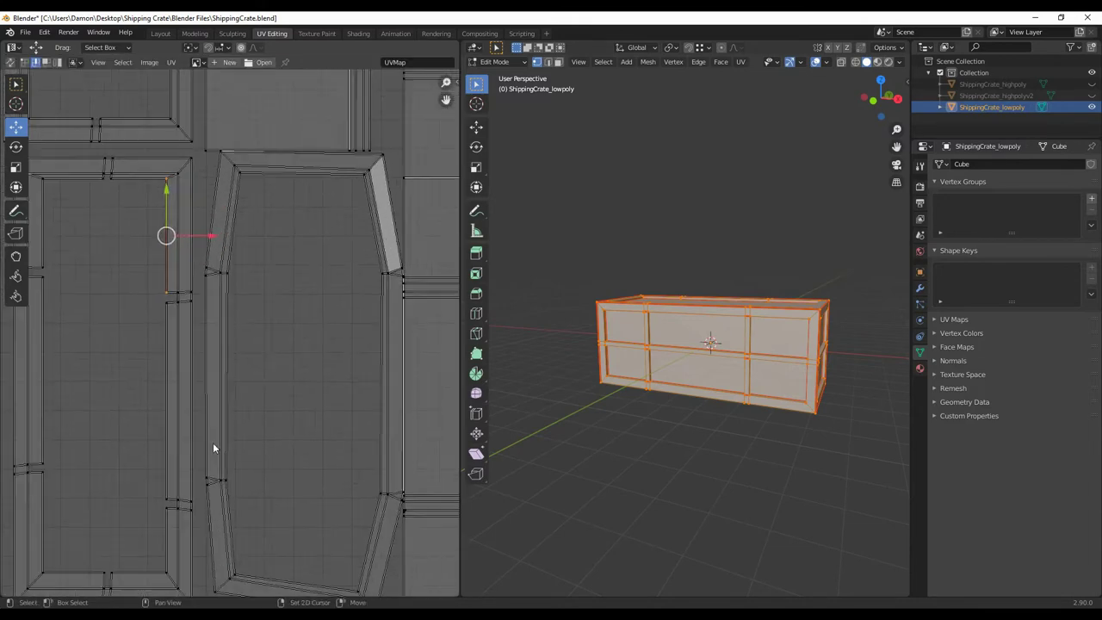
Step: Straighten the slanted right-side edges and the island's top edge
left_click(336, 249)
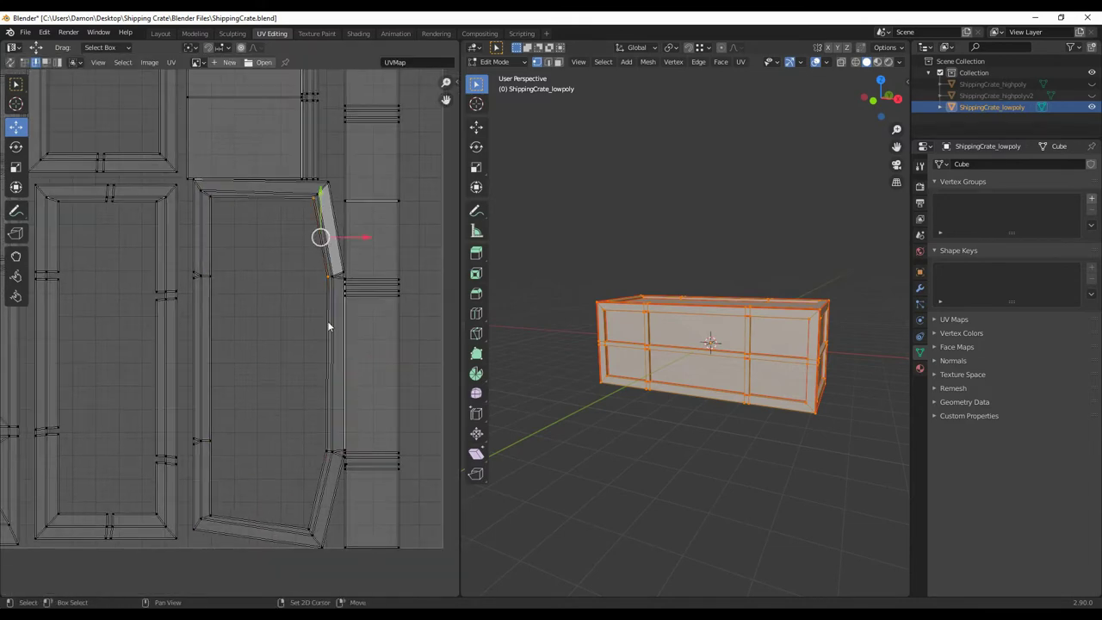
left_click(327, 499, "ctrl")
left_click(342, 242, "ctrl")
left_click(250, 522)
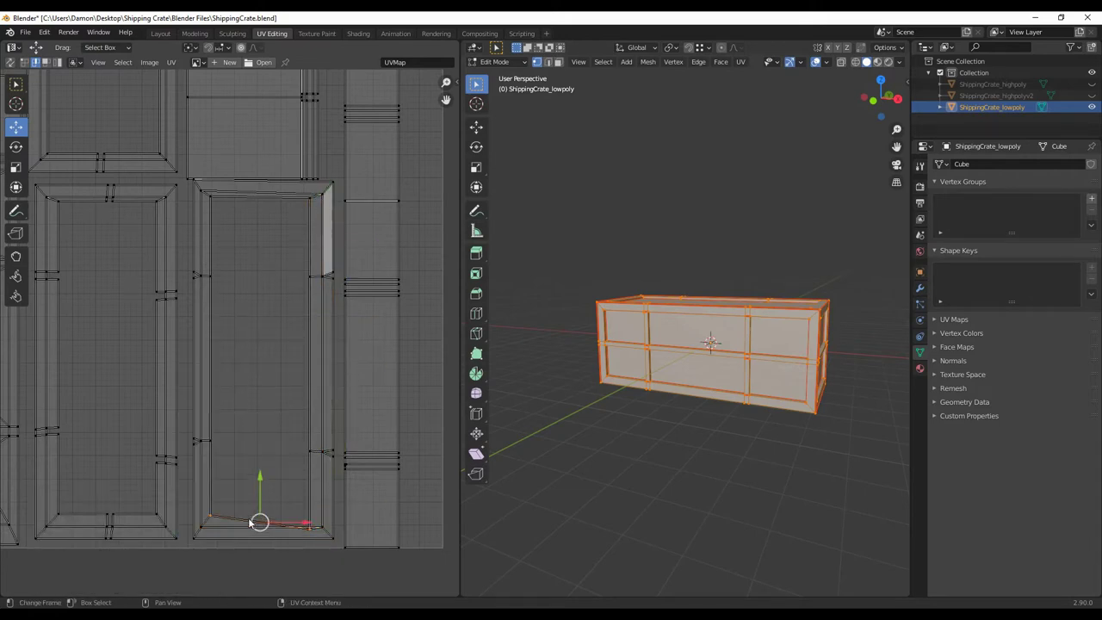
left_click(239, 177)
right_click(275, 187)
left_click(283, 187)
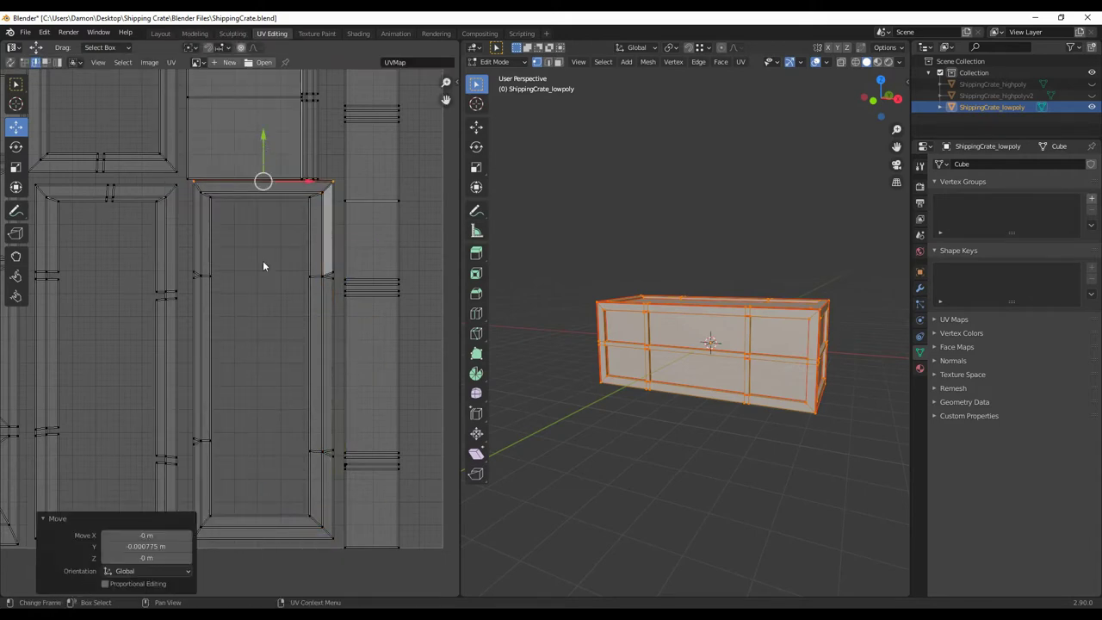
Step: Repack all UV islands to fill the UV square with UV > Pack Islands
key("Home")
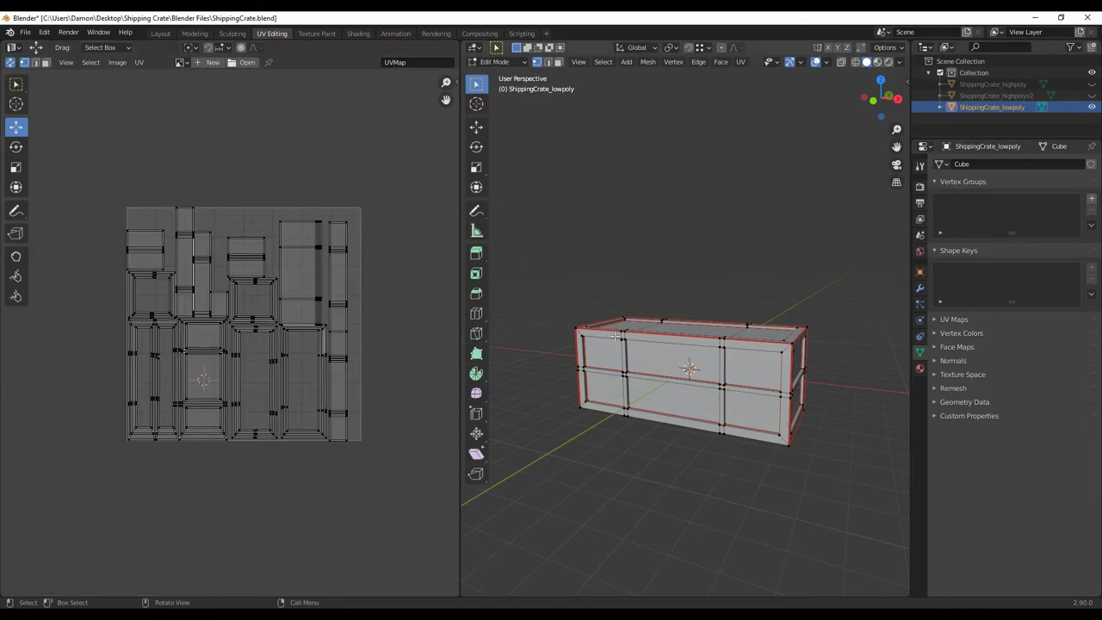
left_click(44, 32)
left_click(139, 62)
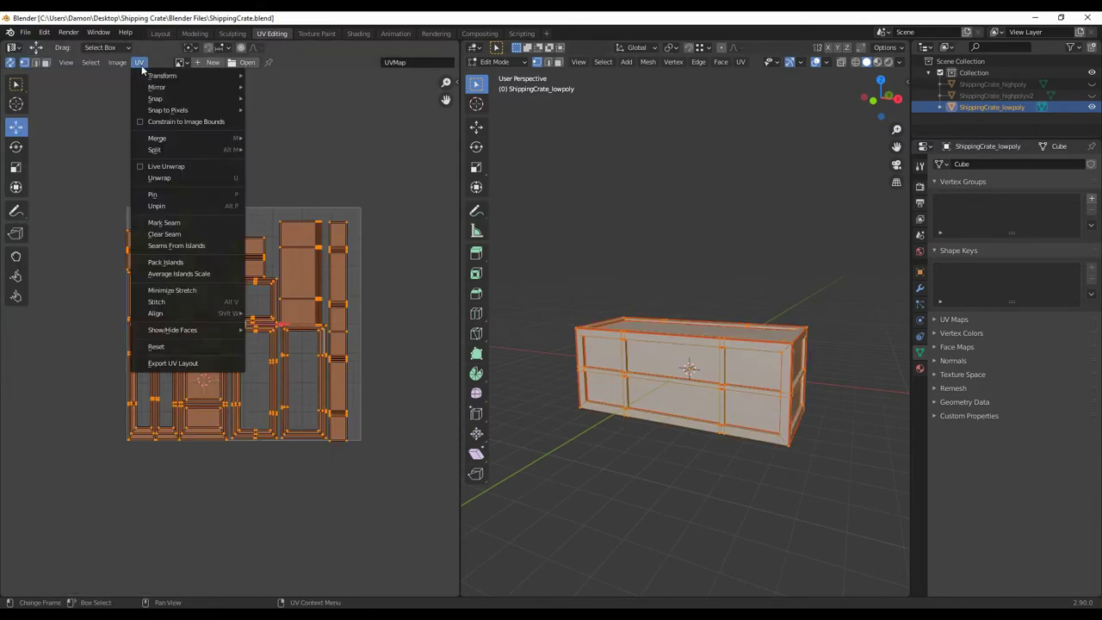
left_click(200, 266)
left_click(91, 62)
left_click(155, 154)
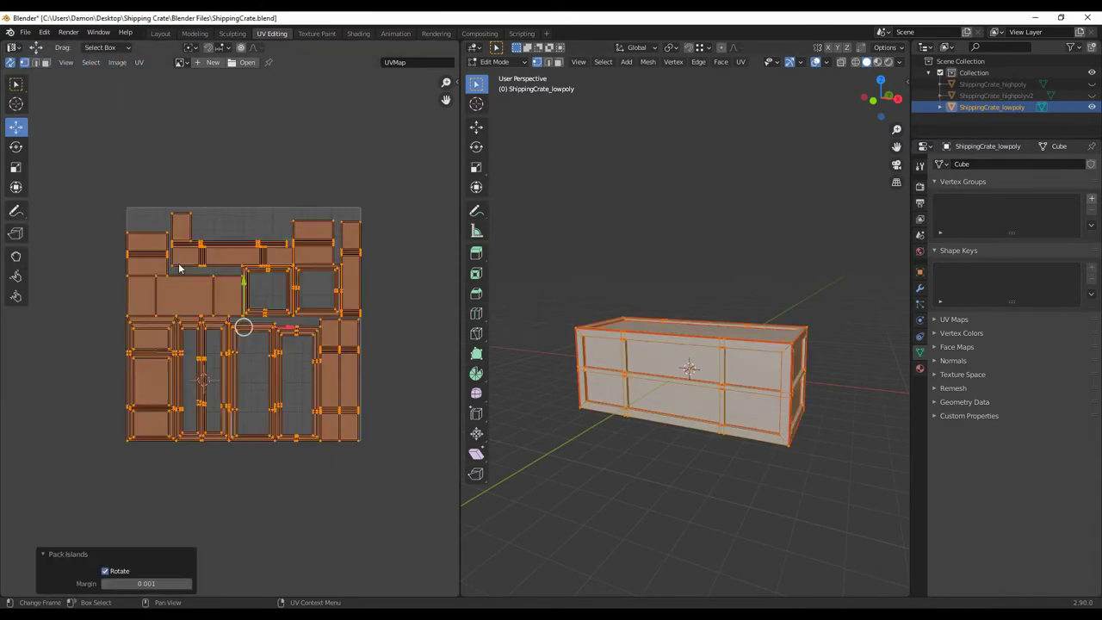
key("Home")
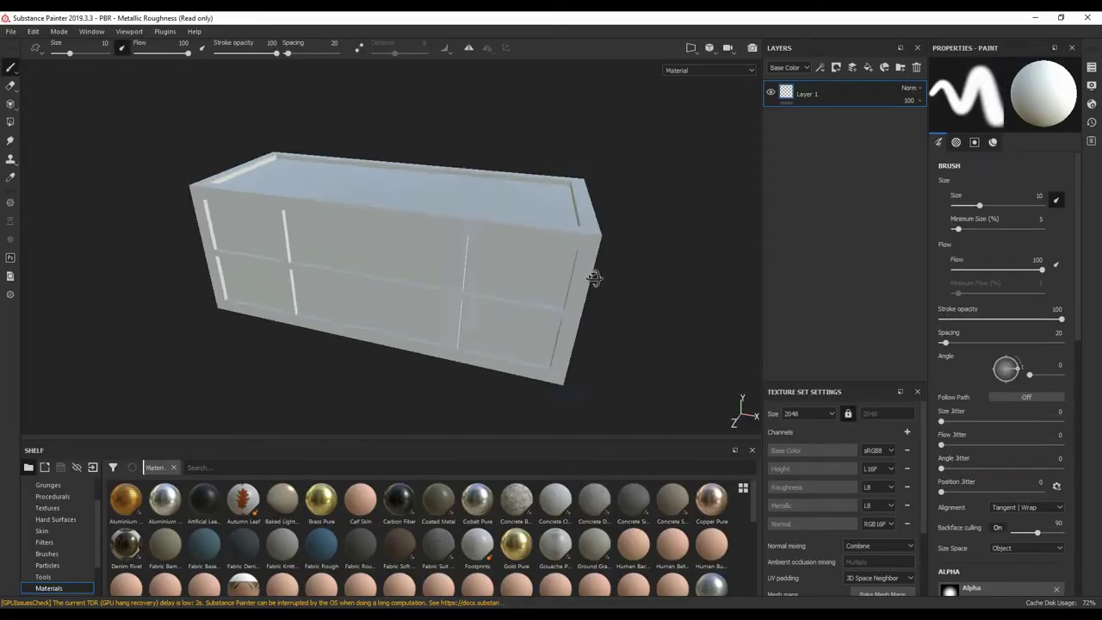
Step: Bake the crate's mesh maps in Substance Painter from the ShippingCrate_HighPoly mesh
scroll(917, 496, "down", 2)
left_click(882, 559)
left_click(705, 241)
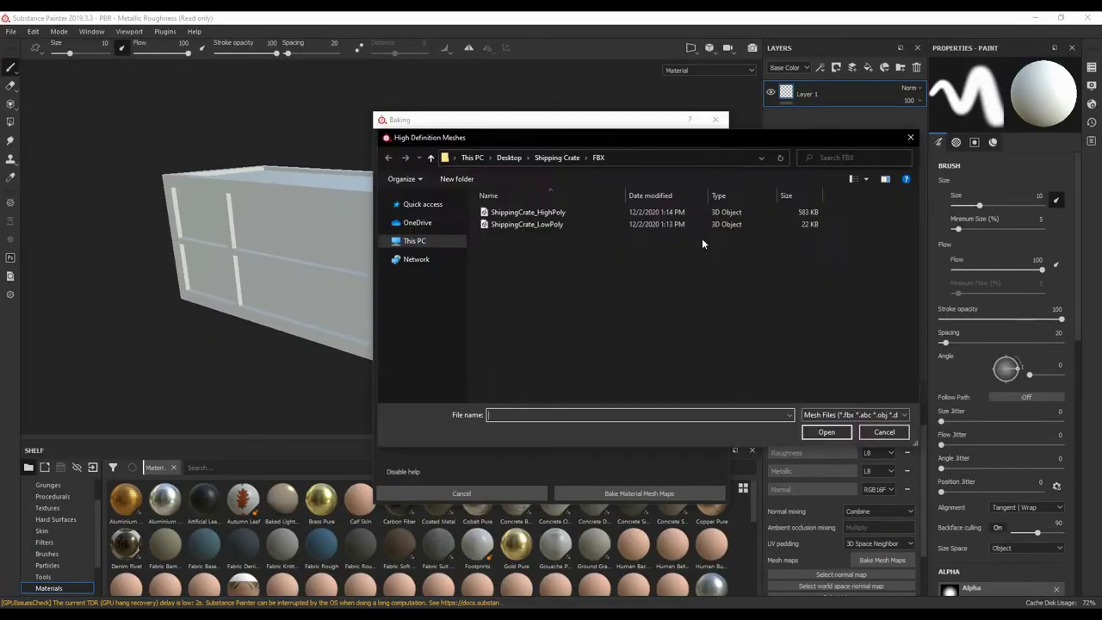
double_click(431, 216)
scroll(717, 329, "down", 2)
scroll(725, 315, "up", 2)
left_click(639, 493)
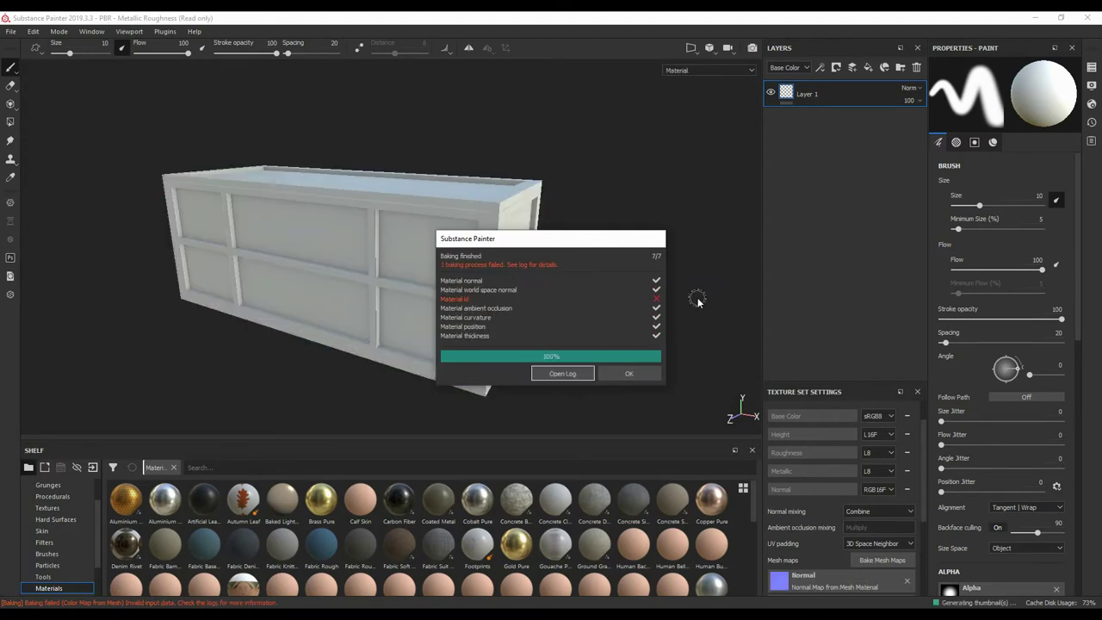
scroll(755, 576, "down", 2)
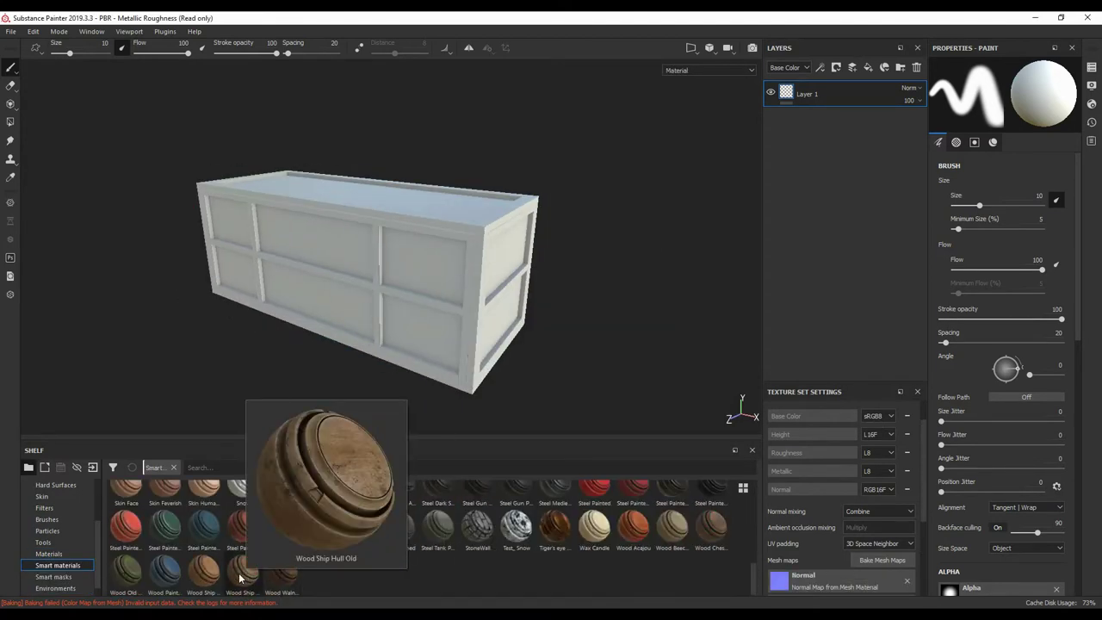
Step: Apply Wood Ship Hull Old to the crate, delete Layer 1, and inspect the Stains grunge fill
left_click_drag(240, 578, 846, 150)
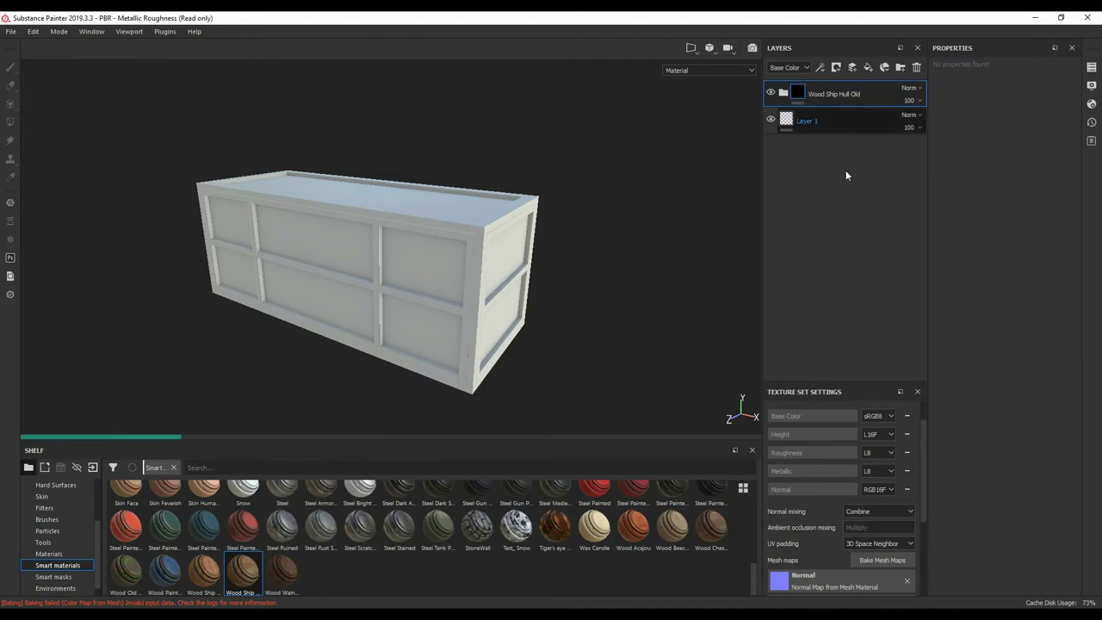
key("Delete")
mouse_move(603, 275)
left_mouse_down("alt")
mouse_move(464, 299)
mouse_move(578, 342)
left_mouse_up("alt")
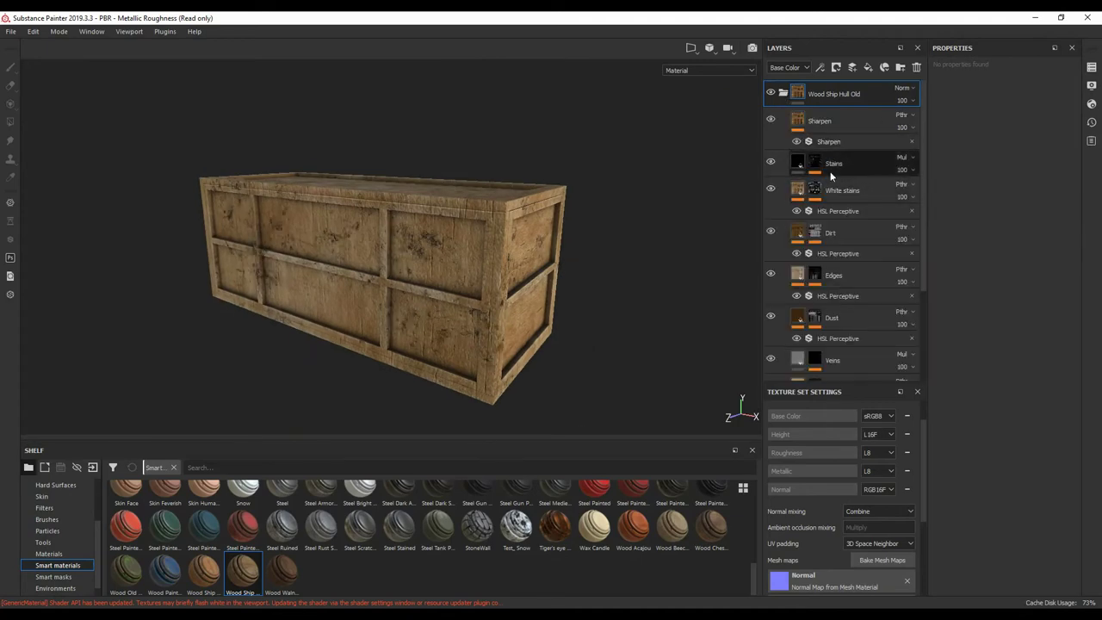
left_click(815, 164)
left_click(844, 183)
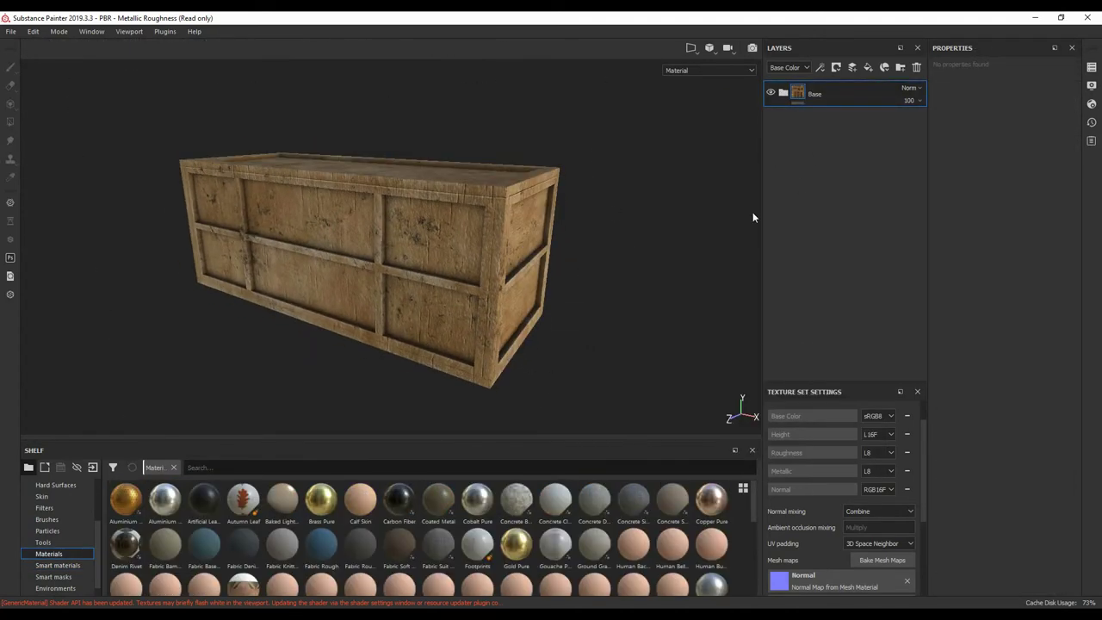
Step: Add a dark red fill layer with roughness about 0.36, hidden behind a black mask
left_click(868, 67)
left_click(1001, 345)
left_click_drag(1028, 392, 1043, 422)
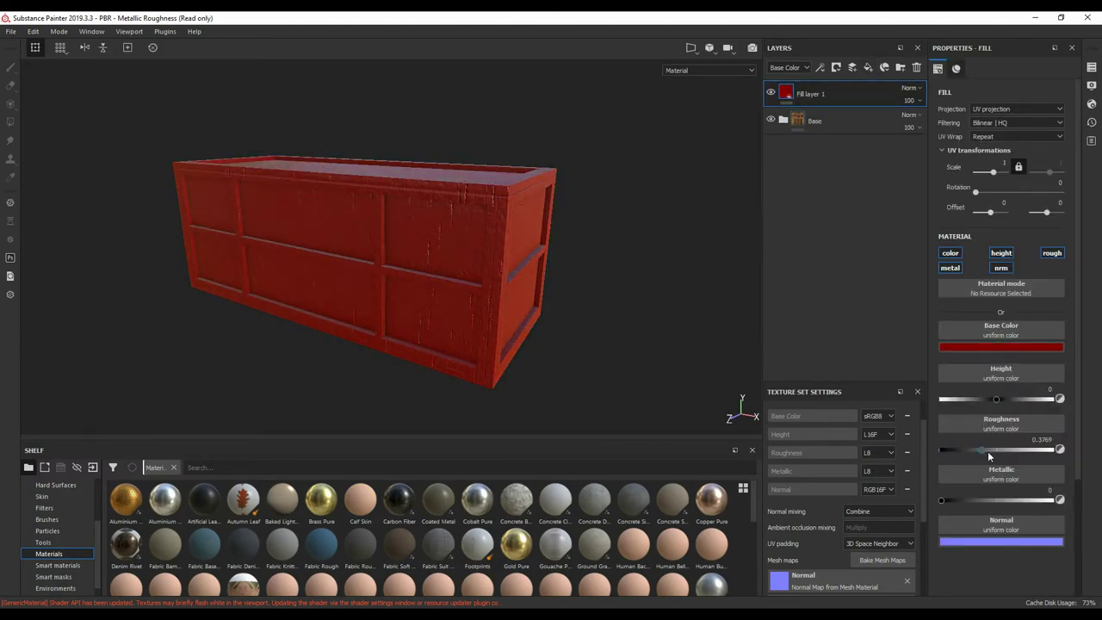
left_click_drag(988, 451, 980, 452)
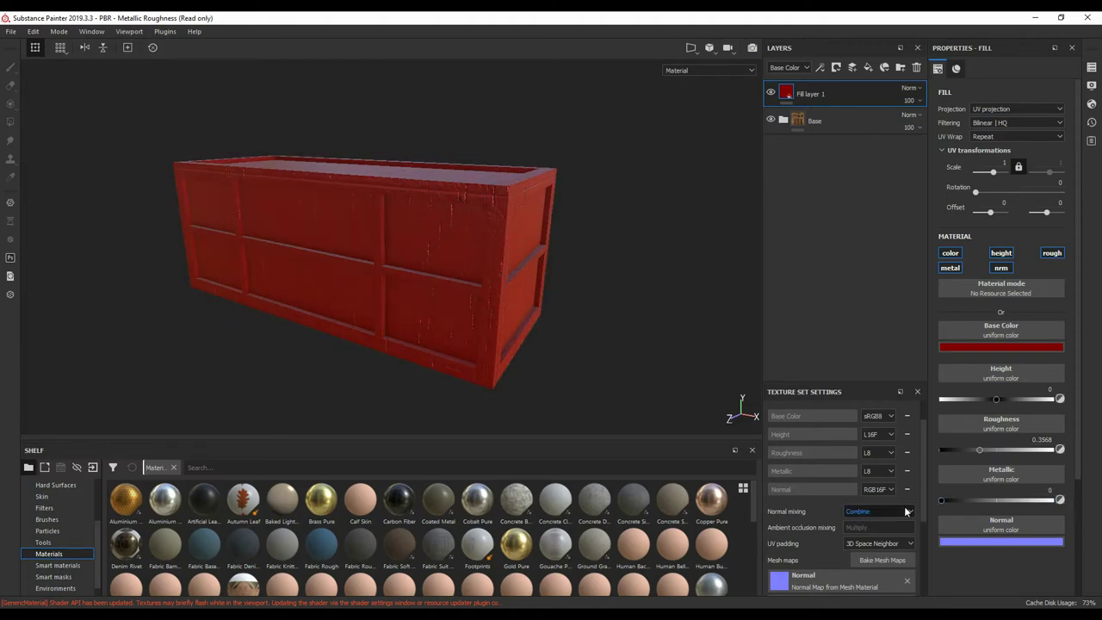
right_click(856, 91)
left_click(914, 115)
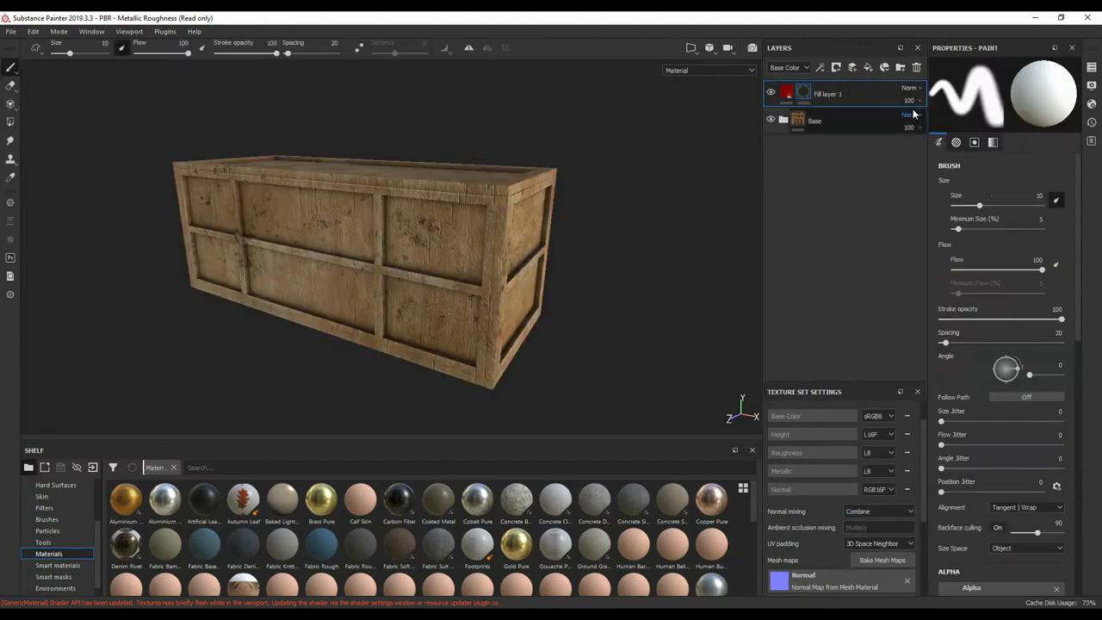
Step: Polygon-fill the lower crate panels red, then apply the Paint Old smart mask found by searching 'paint'
scroll(1059, 234, "down", 3)
key("4")
left_click(275, 291)
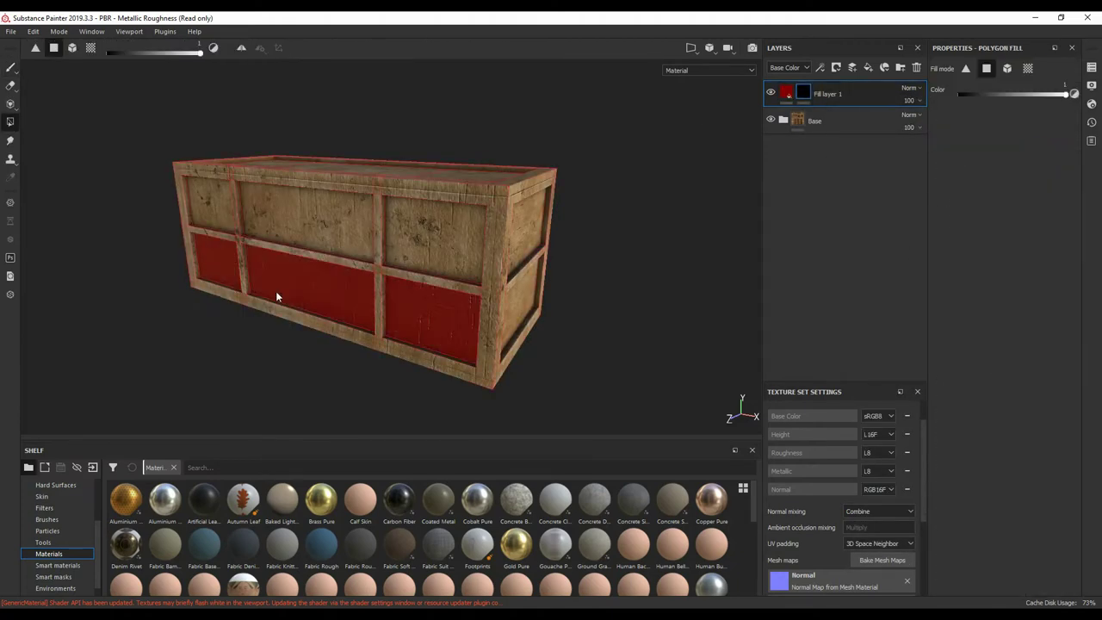
mouse_move(518, 310)
left_mouse_down("alt")
mouse_move(510, 334)
mouse_move(479, 345)
mouse_move(463, 306)
left_mouse_up("alt")
type("Red Base")
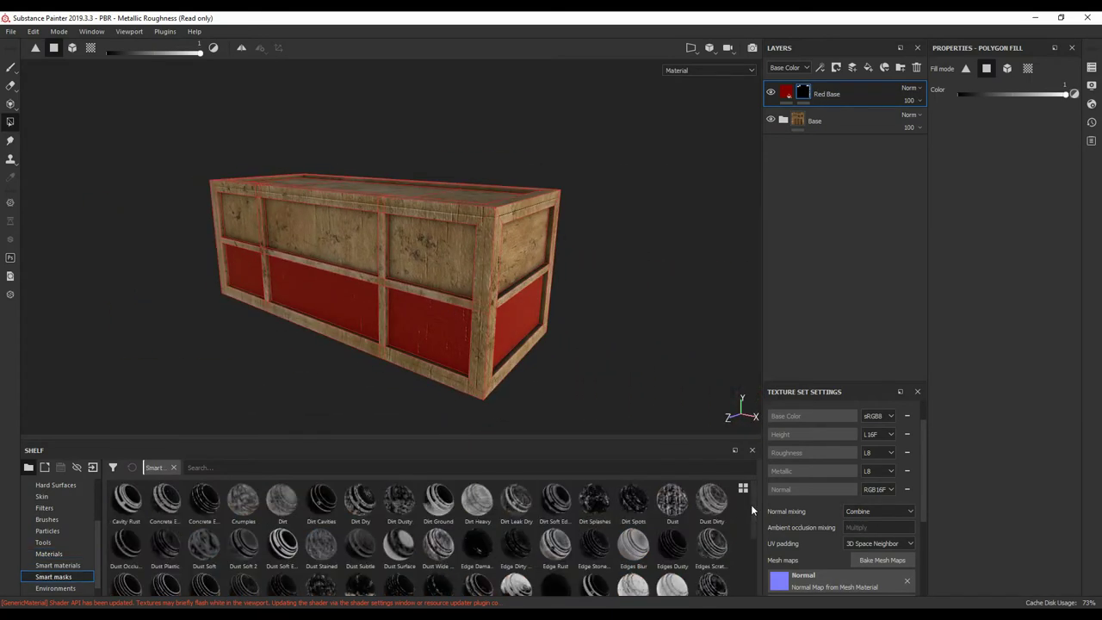
type("paint")
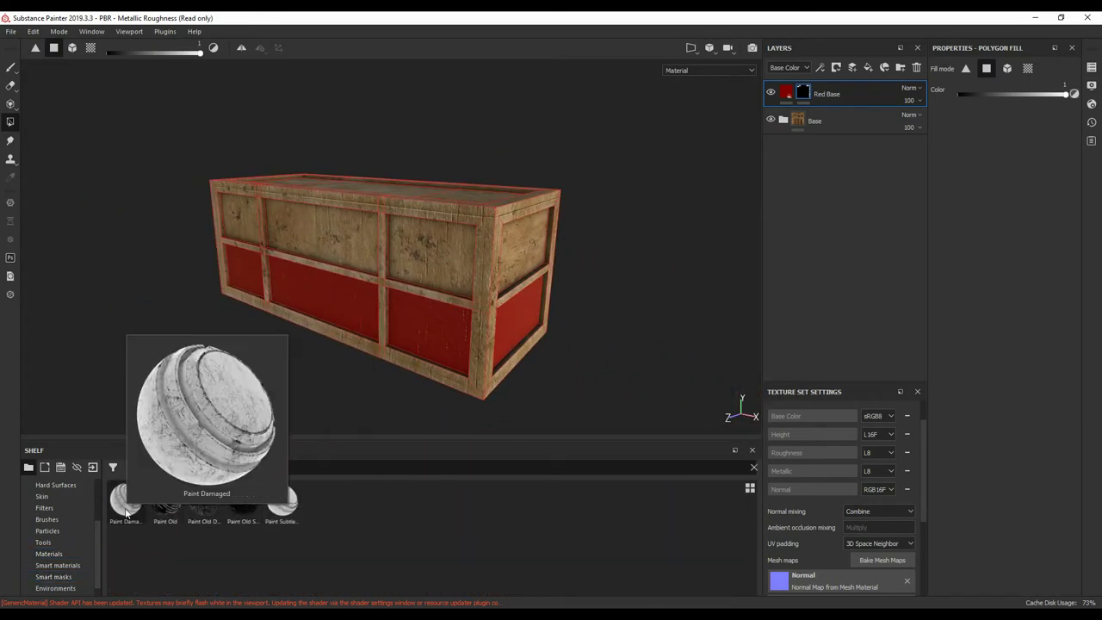
left_click_drag(166, 499, 861, 96)
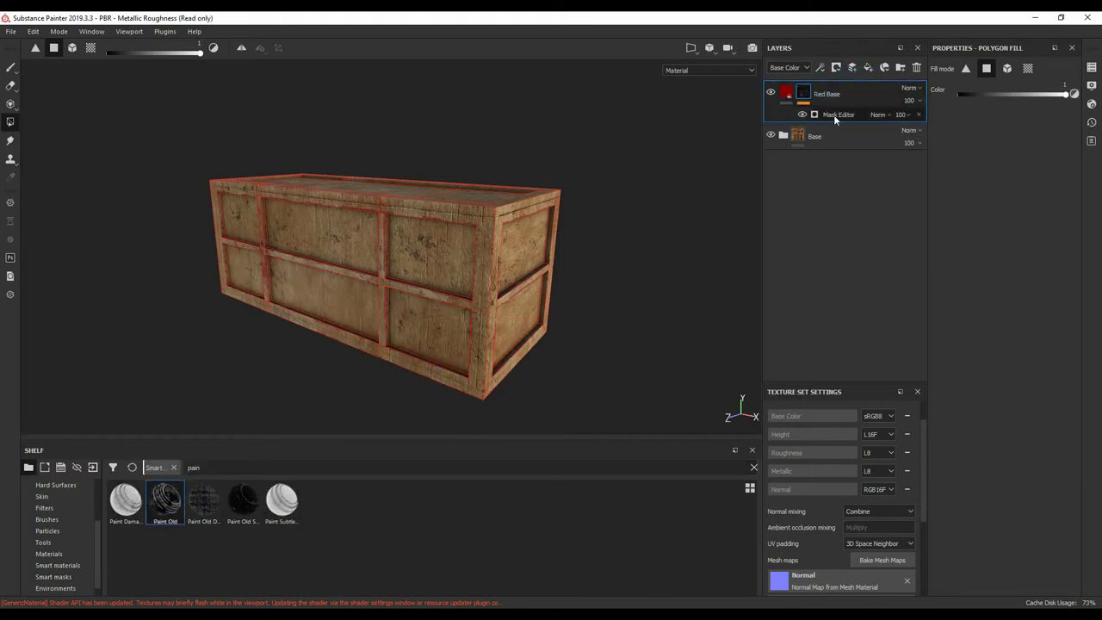
Step: Create a RedBase folder and move the red fill layer into it
left_click(868, 68)
left_click(869, 72)
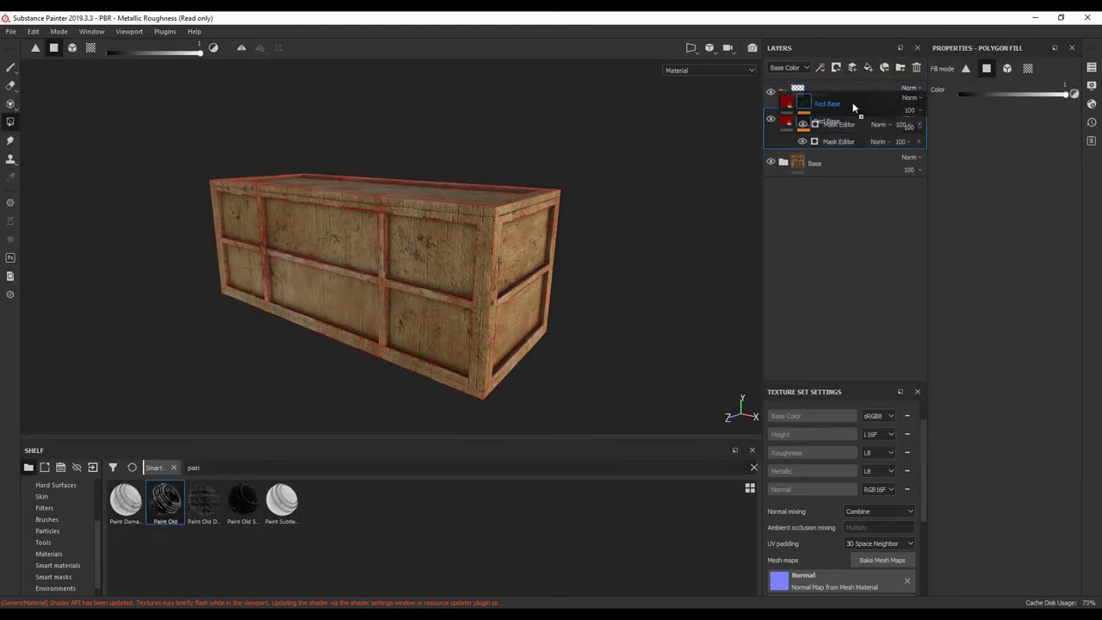
left_click_drag(853, 106, 851, 119)
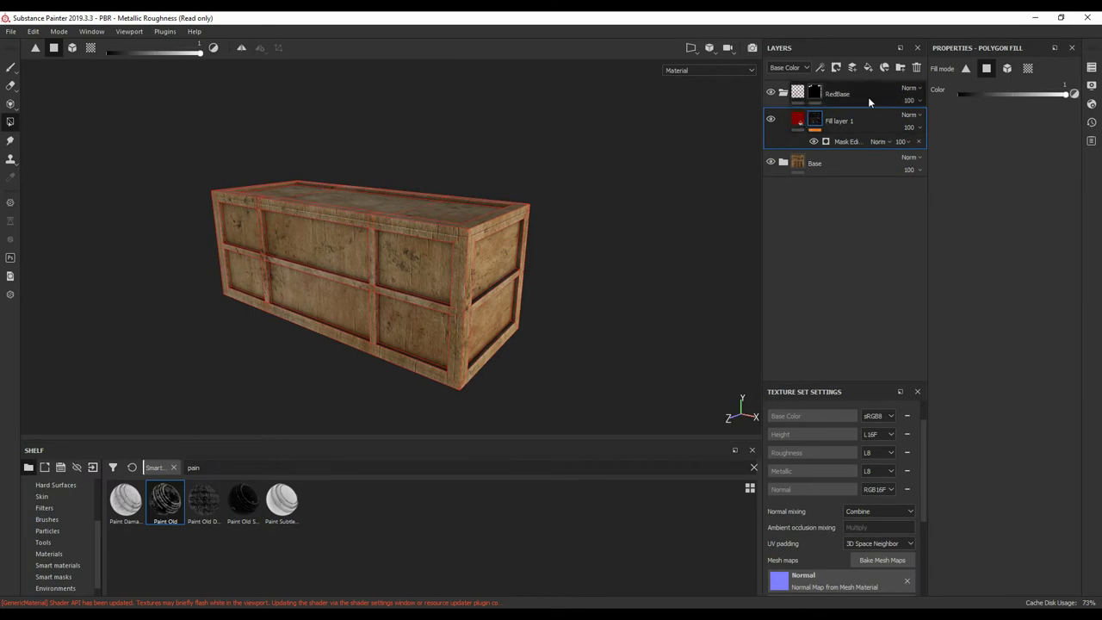
Step: Open Fill layer 1's mask generator settings and select its mask while inspecting the red panels
left_click(814, 141)
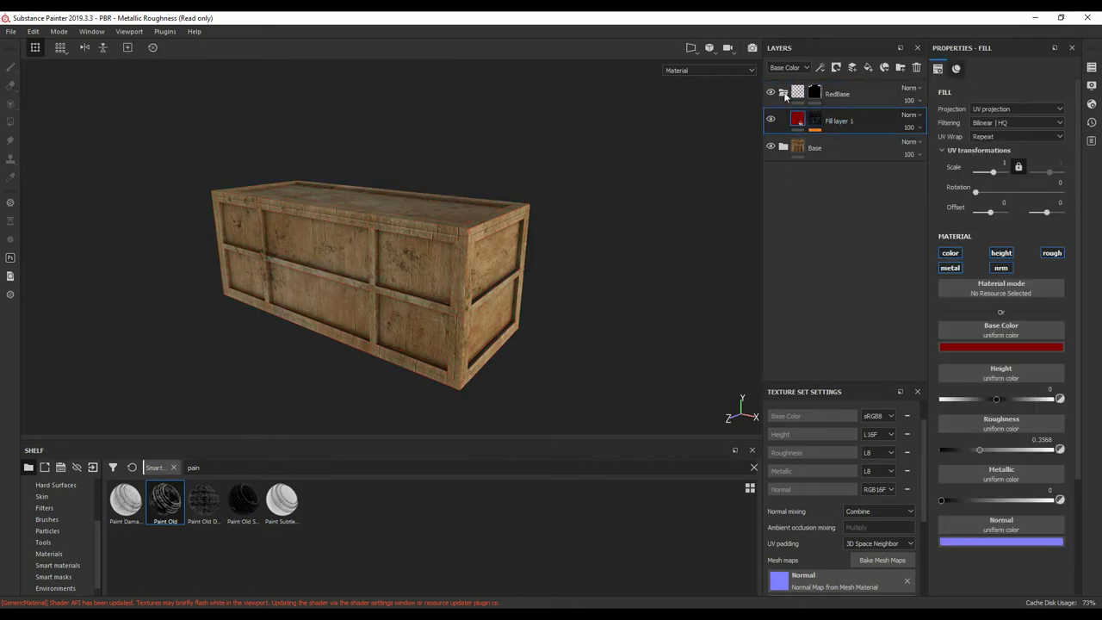
key("ctrl+z")
left_click(838, 145)
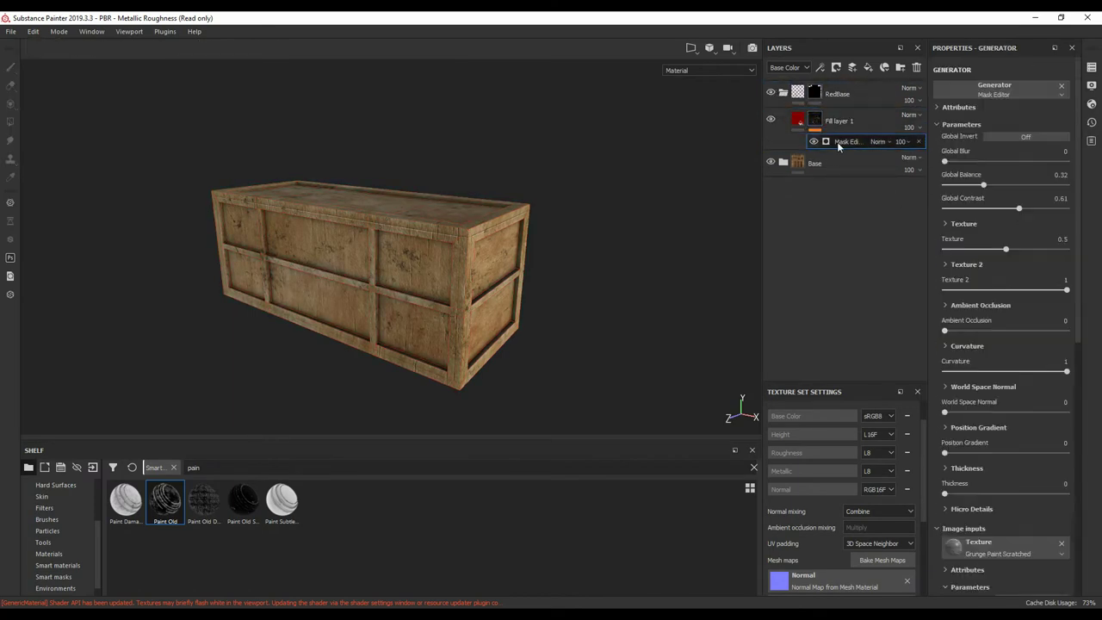
left_click_drag(584, 293, 502, 327, "alt")
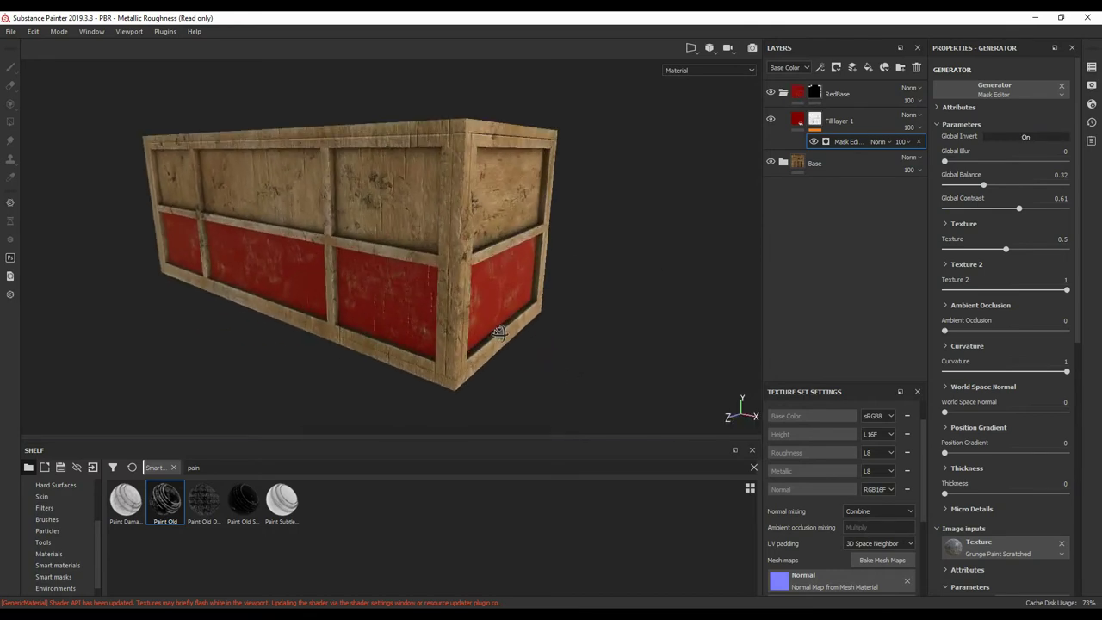
left_click_drag(559, 258, 582, 263, "alt")
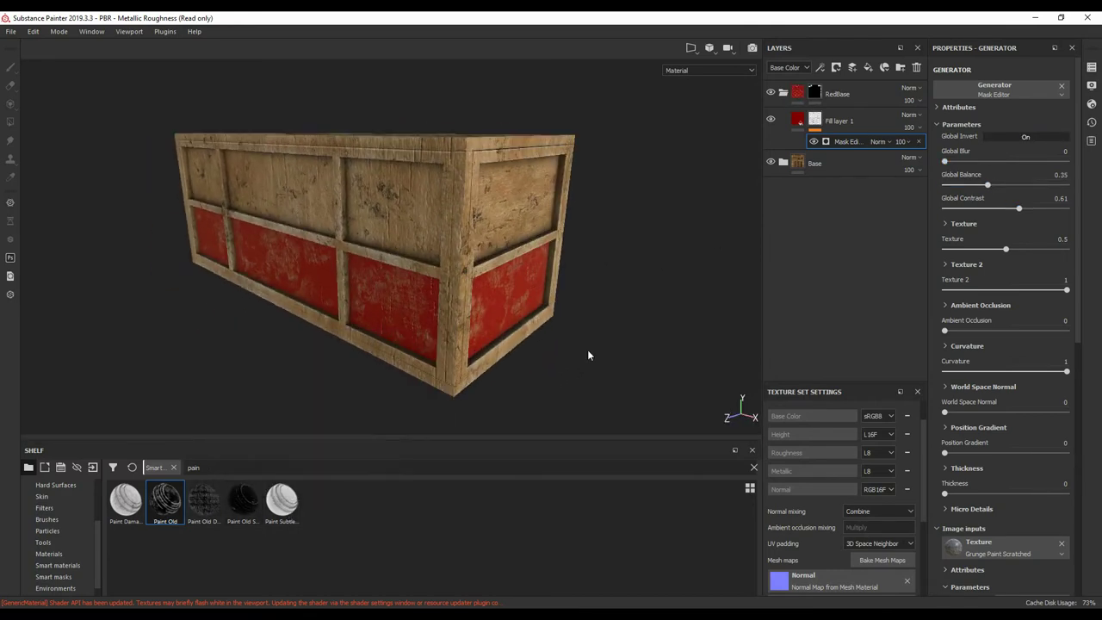
left_click(815, 120)
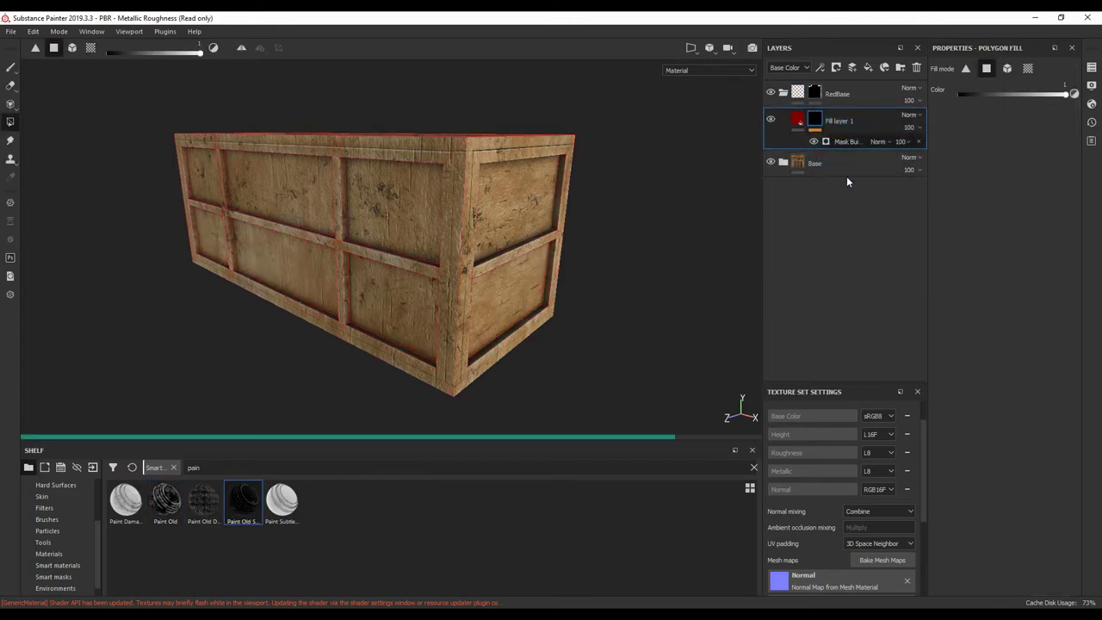
Step: Invert the mask generator, add scratches of about 0.35 and set scatter to about 0.06
left_click(846, 141)
left_click(1026, 198)
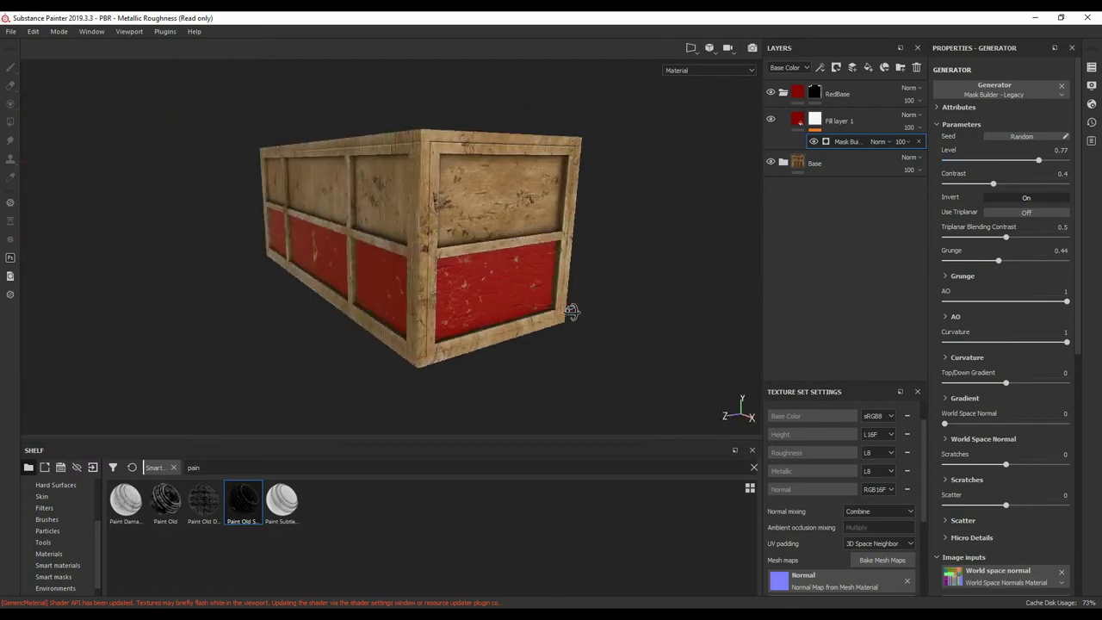
left_click_drag(571, 312, 586, 322, "alt")
left_click_drag(944, 465, 1027, 466)
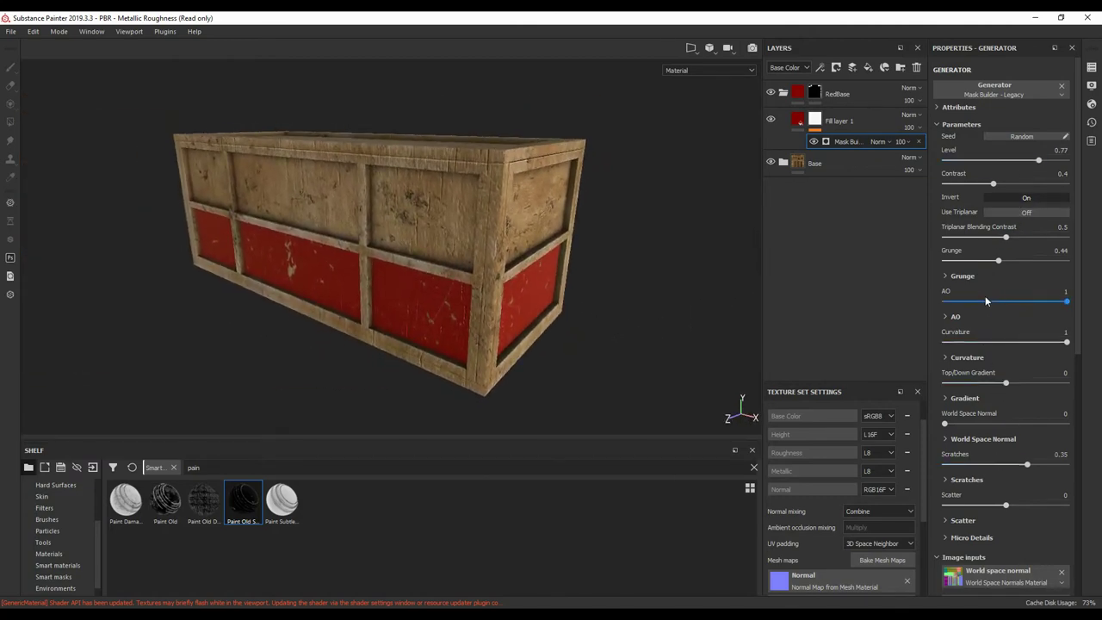
scroll(1082, 322, "down", 3)
left_click_drag(1006, 378, 974, 382)
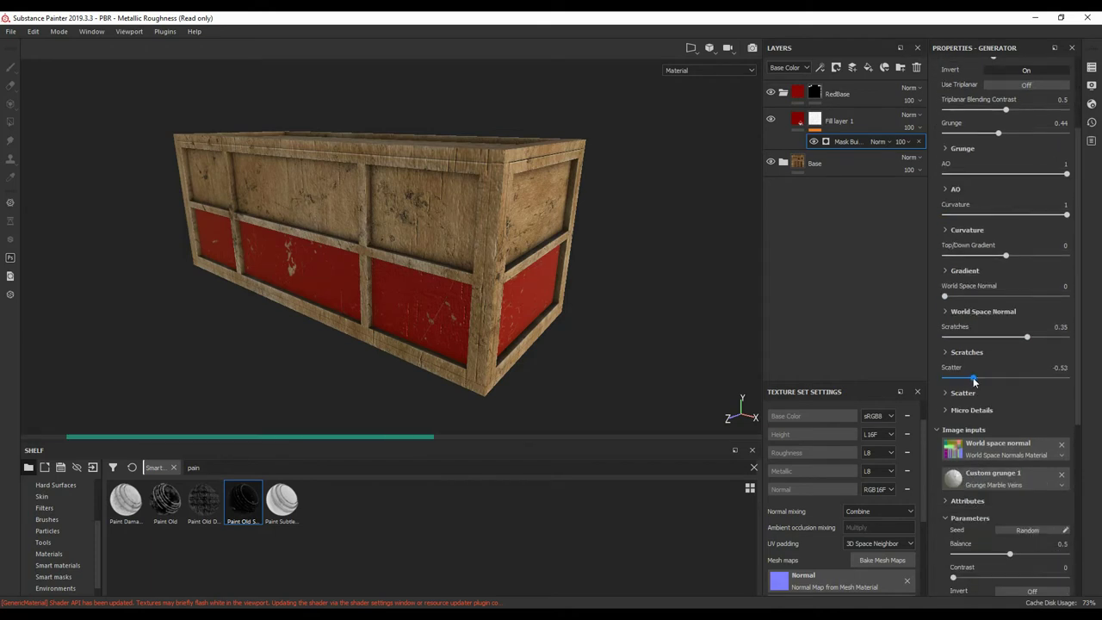
left_click_drag(1044, 378, 1026, 381)
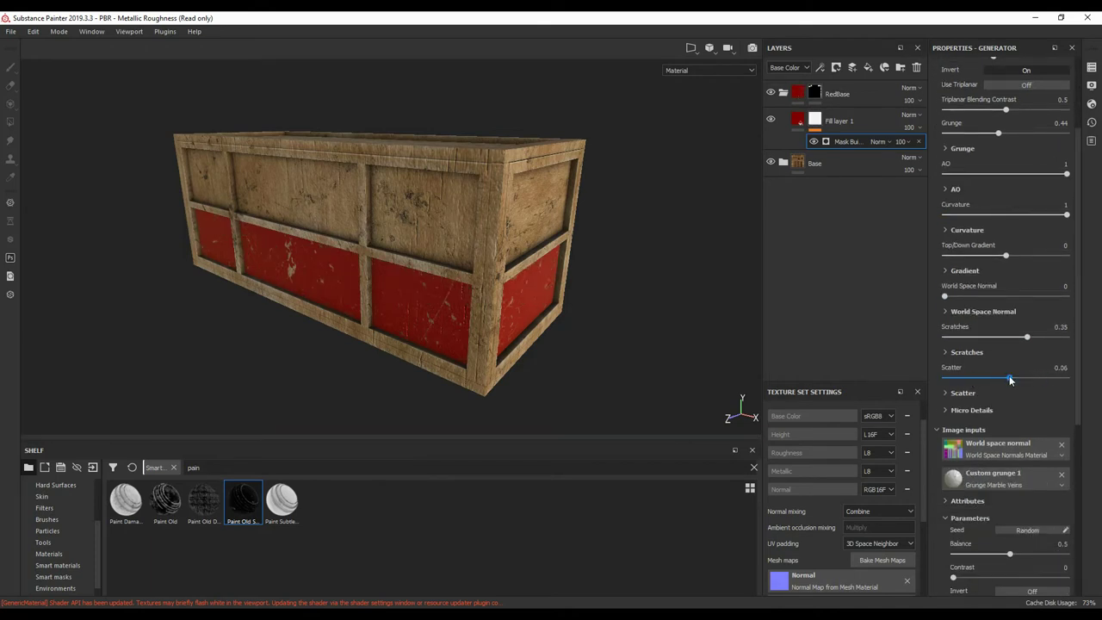
Step: Snap the view to the crate's side and zoom in on its long front face
scroll(1003, 336, "up", 3)
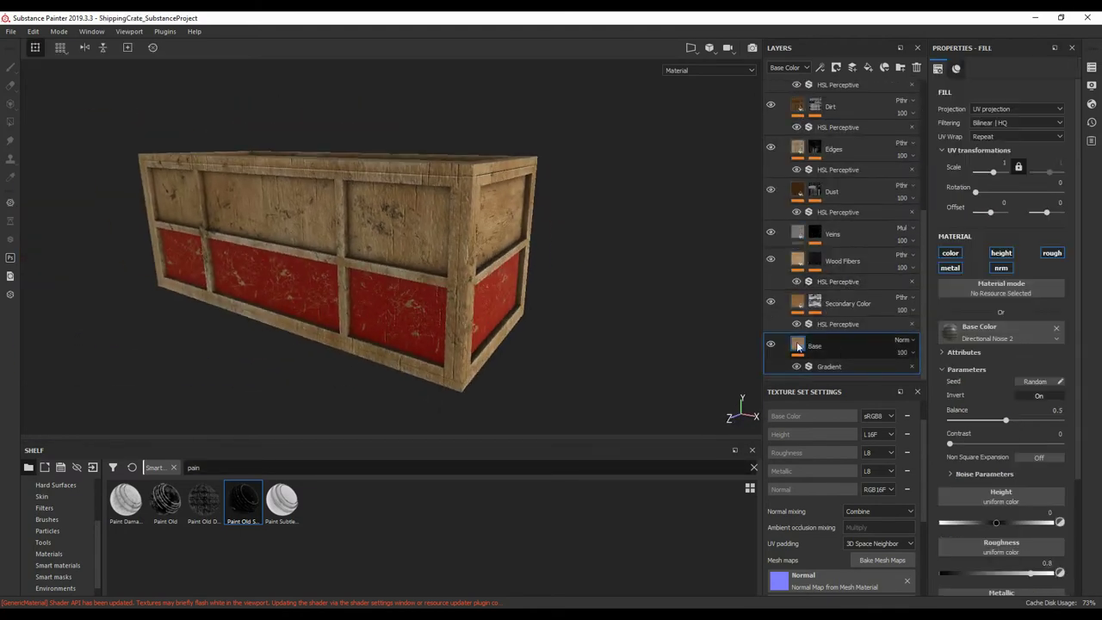
scroll(1065, 429, "down", 4)
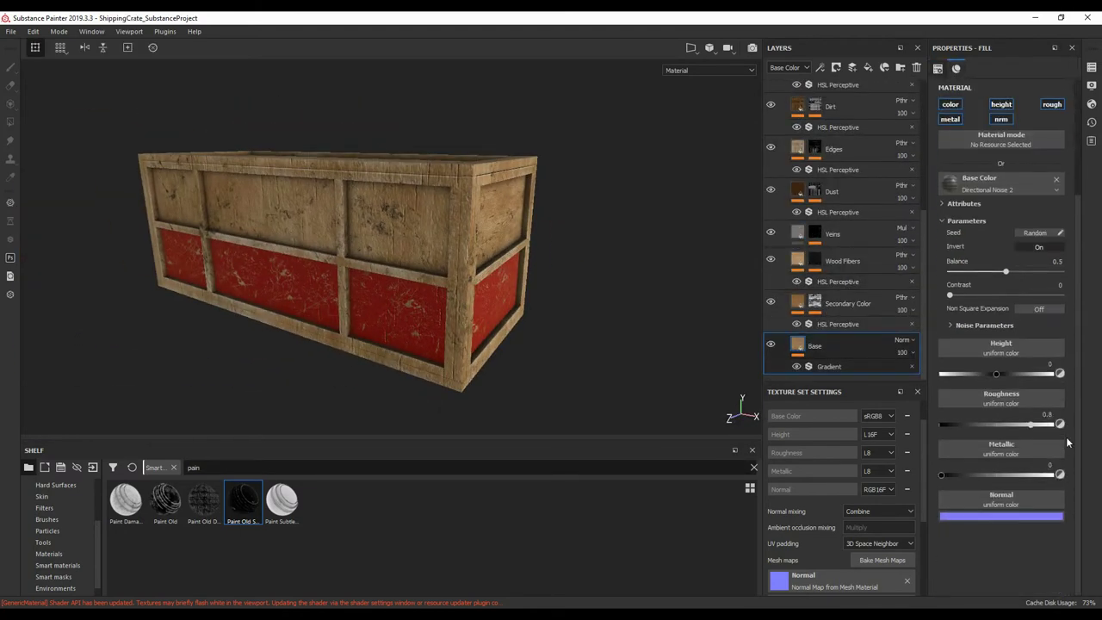
scroll(1065, 429, "up", 1)
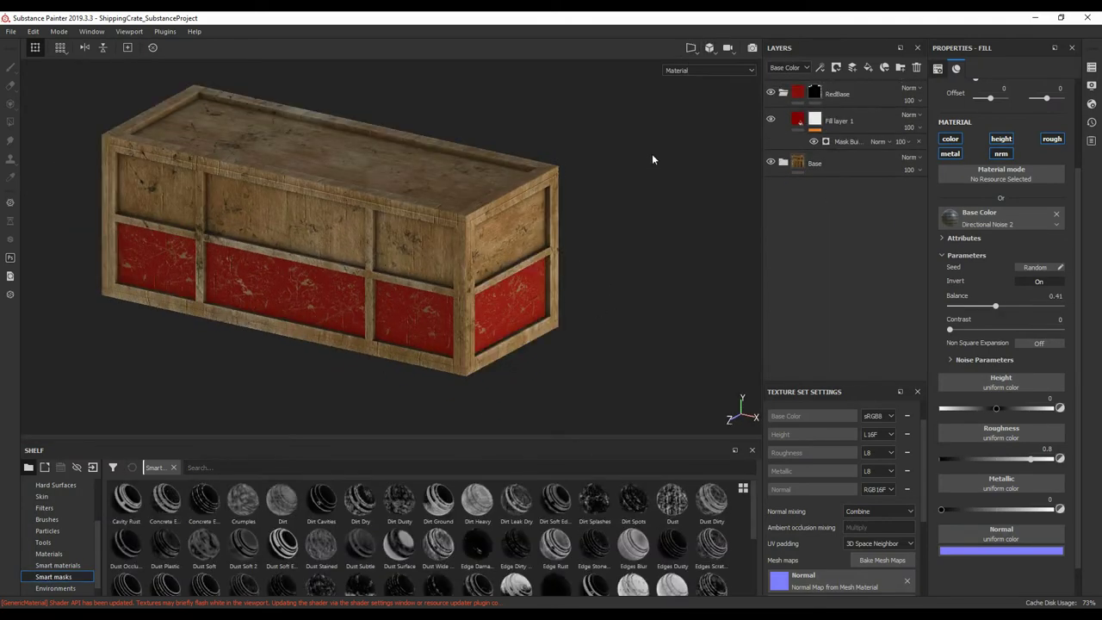
mouse_move(652, 159)
left_mouse_down("alt+shift")
mouse_move(666, 219)
mouse_move(652, 233)
mouse_move(404, 250)
mouse_move(554, 258)
left_mouse_up("alt+shift")
right_click_drag(553, 258, 245, 236, "alt")
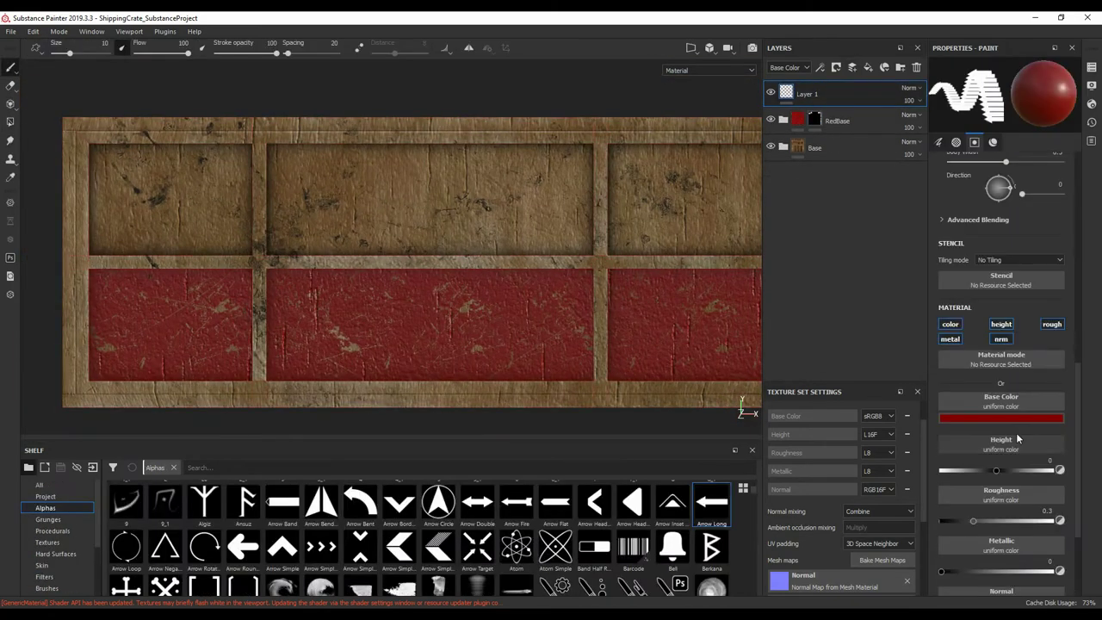
Step: Load the Arrow Long shape as a stencil at scale 0.18 with a widened body
scroll(999, 259, "up", 2)
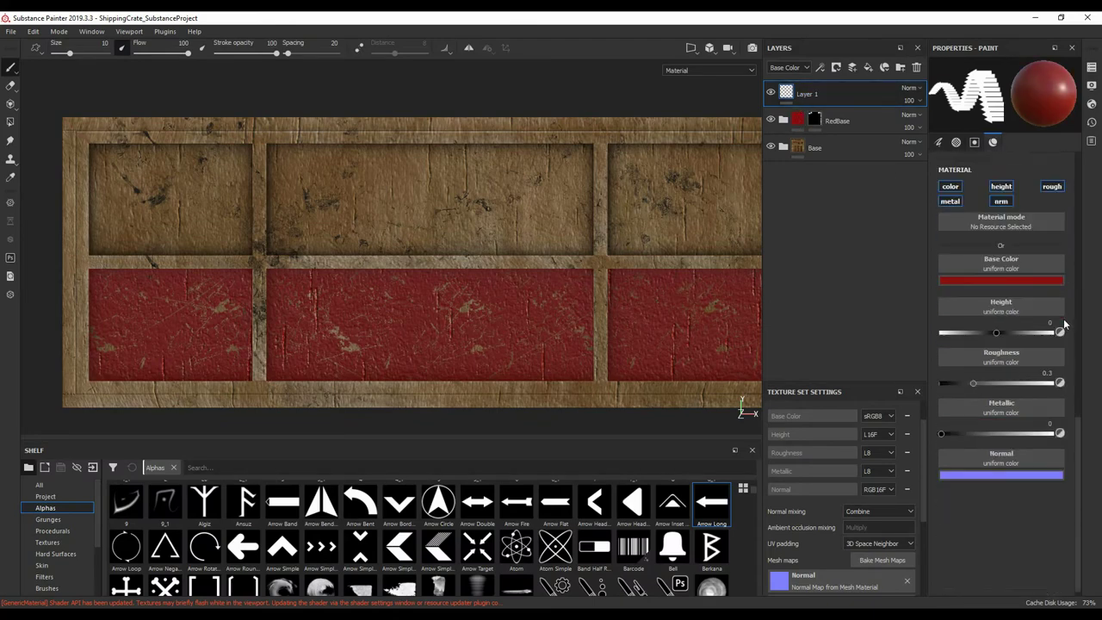
left_click_drag(711, 503, 945, 347)
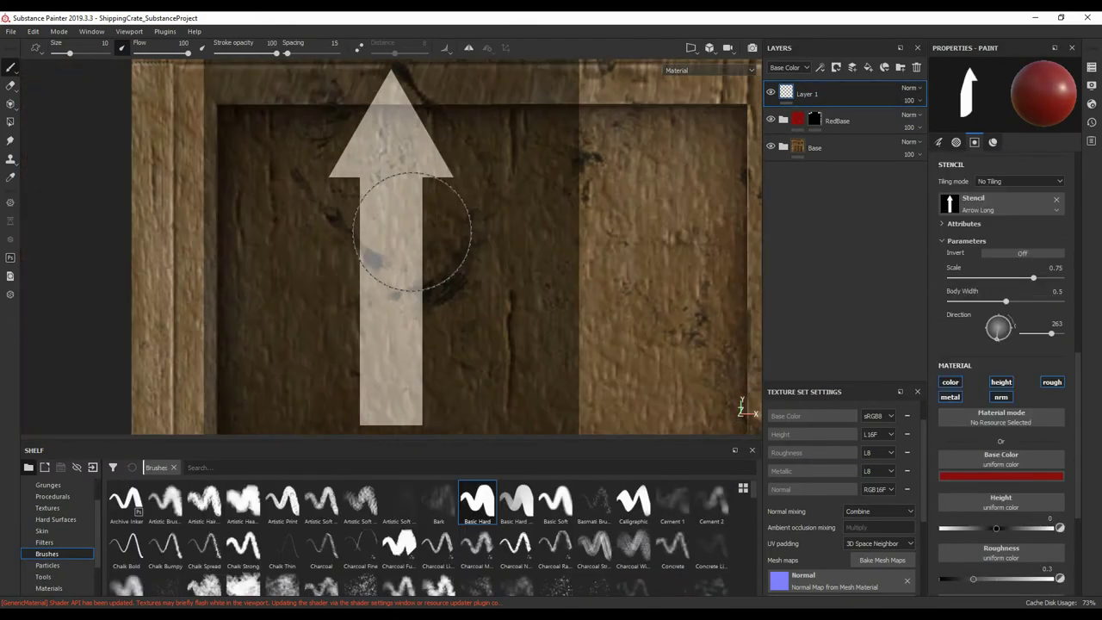
middle_click_drag(411, 230, 467, 233, "alt")
right_click_drag(468, 233, 580, 263, "alt")
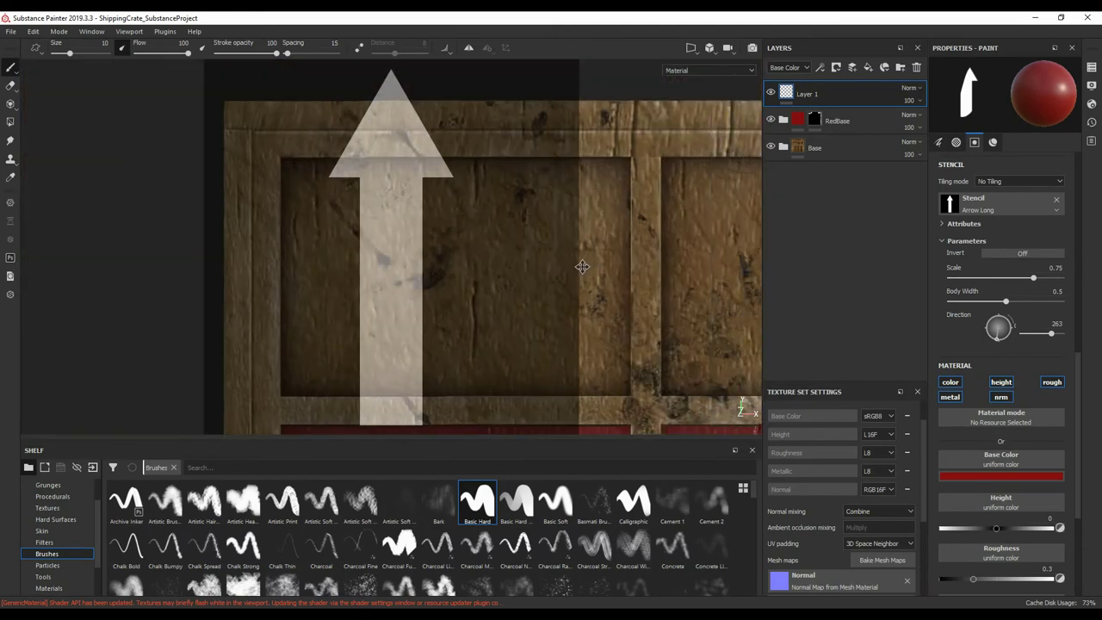
left_click(1029, 281)
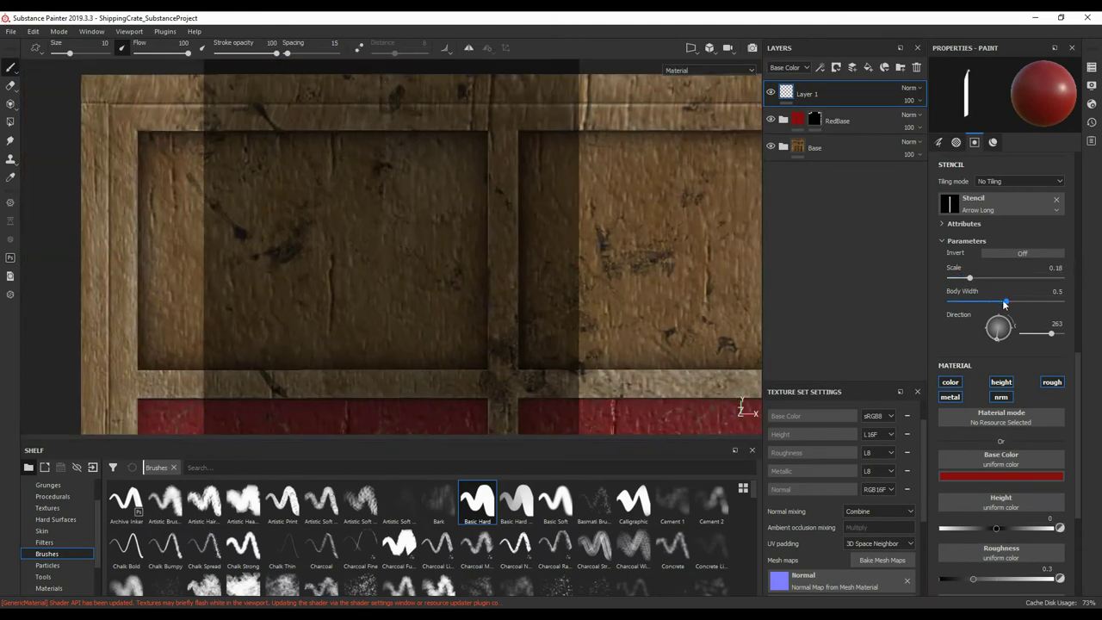
left_click_drag(991, 303, 995, 302)
Step: Paint two red arrows through the stencil on the upper panels
mouse_move(241, 233)
middle_mouse_down("alt")
mouse_move(412, 138)
mouse_move(563, 229)
middle_mouse_up("alt")
left_click(392, 129)
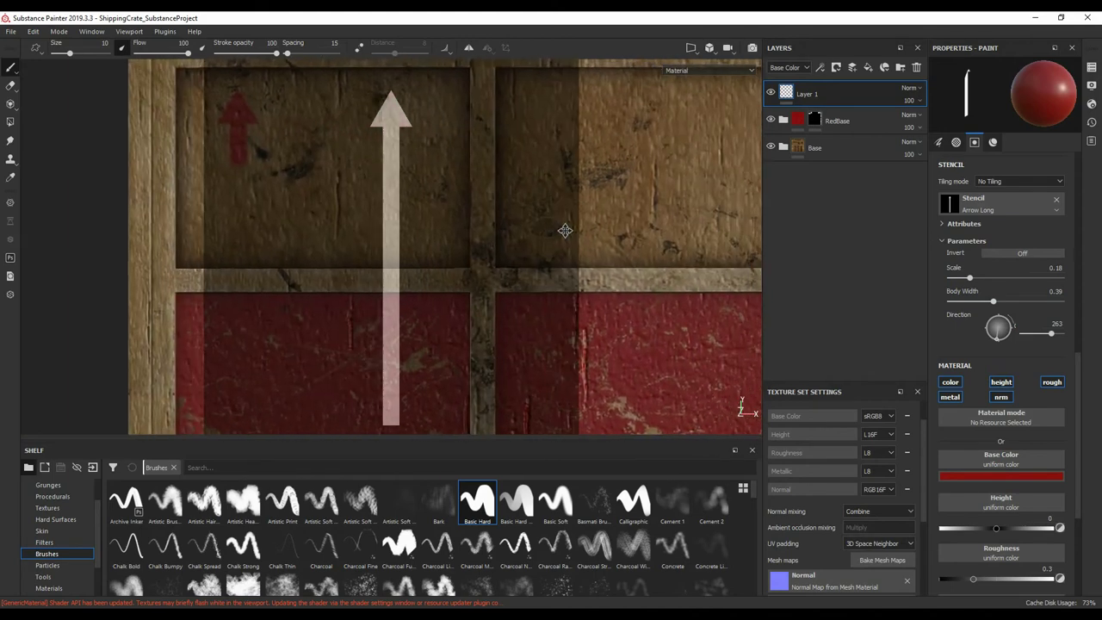
left_click(391, 131)
middle_click_drag(391, 129, 194, 129, "alt")
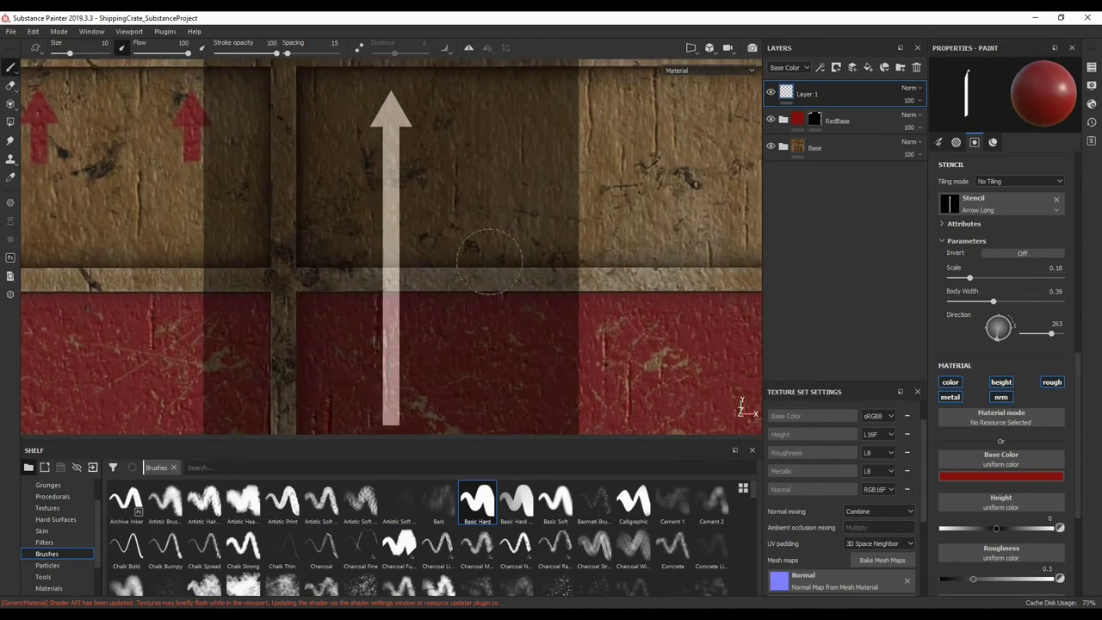
Step: Reposition the crate under the stencil across the remaining upper panels, then remove the stencil and open the camera menu
key("s")
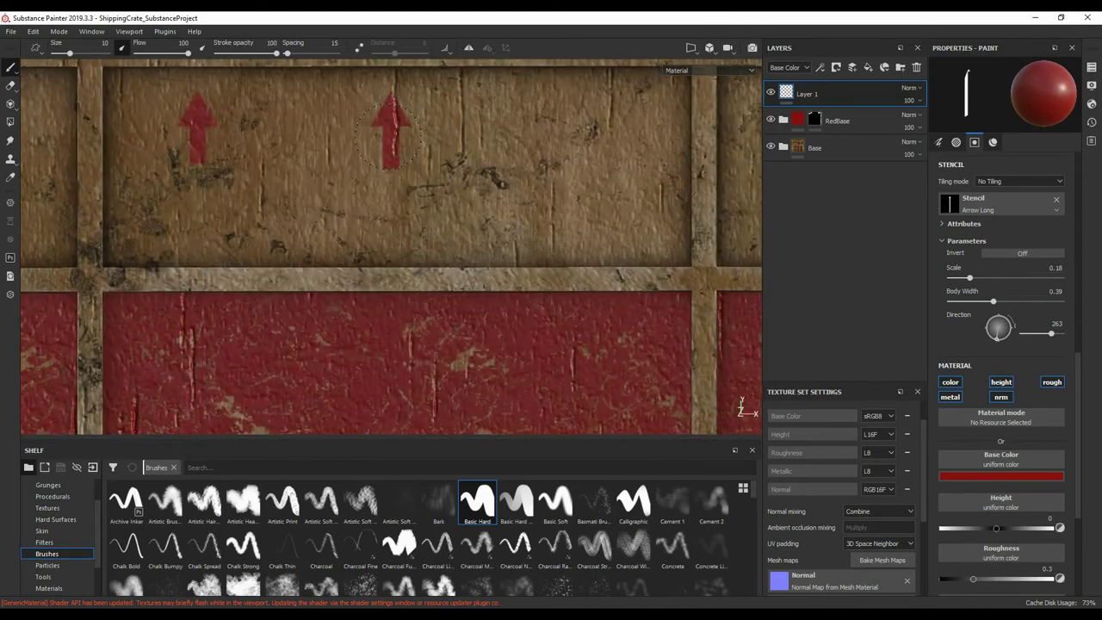
left_click_drag(682, 308, 501, 307, "alt")
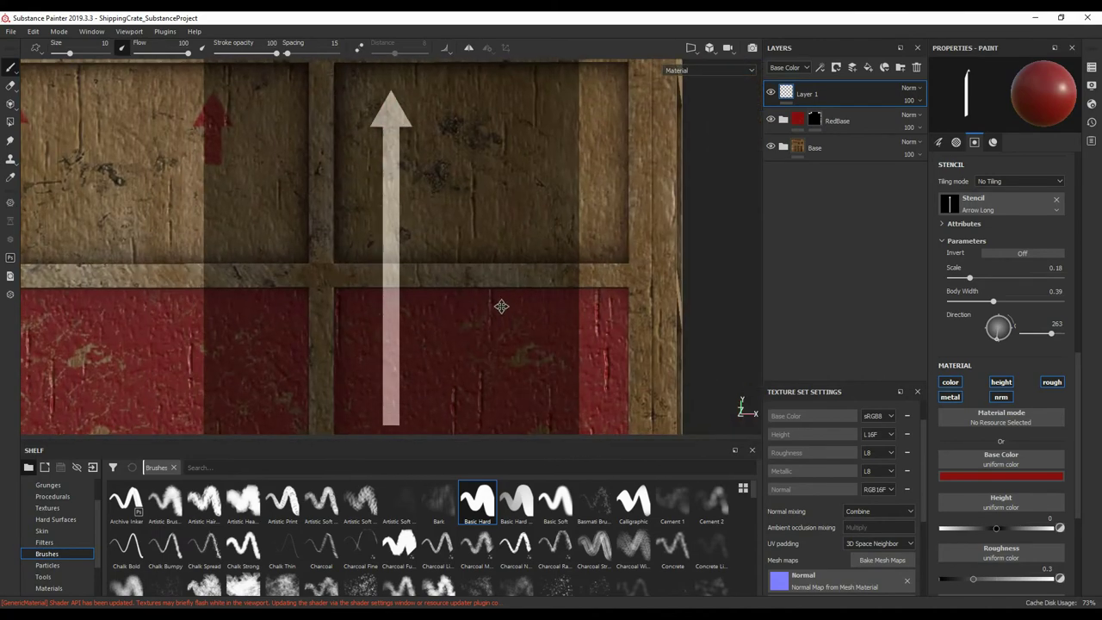
key("s")
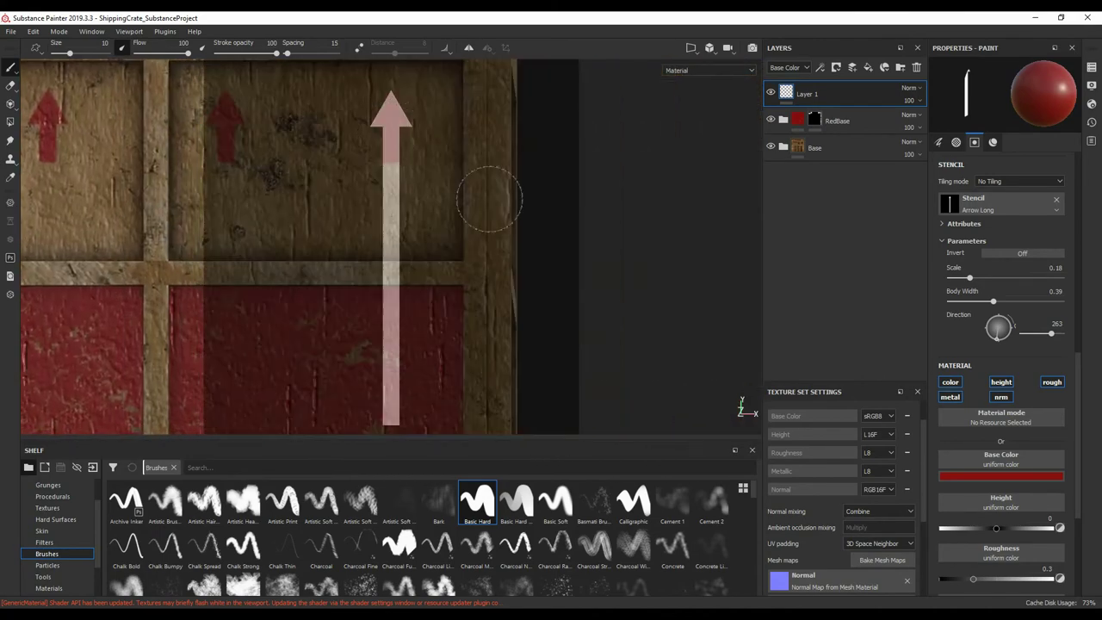
mouse_move(652, 270)
left_mouse_down("alt")
mouse_move(319, 276)
mouse_move(555, 268)
mouse_move(669, 229)
mouse_move(576, 198)
left_mouse_up("alt")
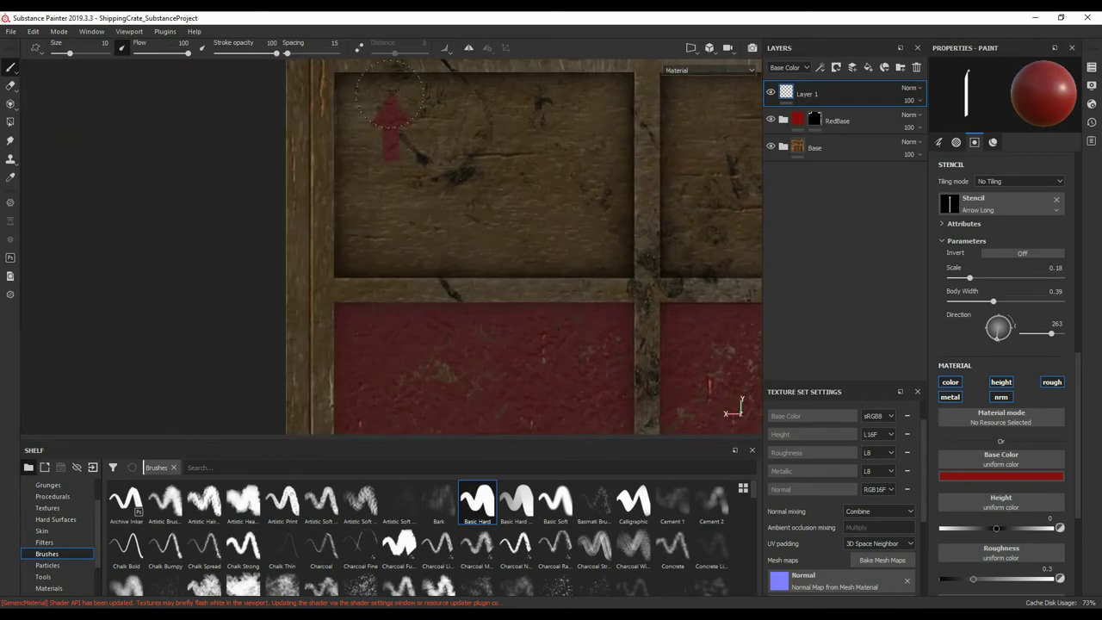
key("s")
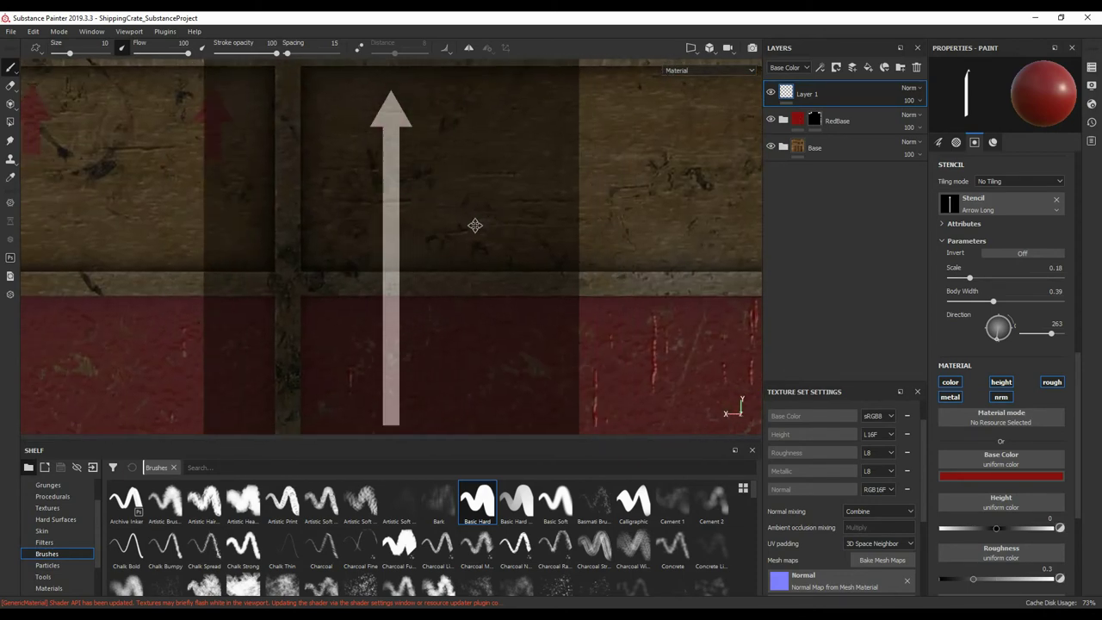
mouse_move(482, 229)
left_mouse_down("alt")
mouse_move(523, 239)
mouse_move(423, 226)
left_mouse_up("alt")
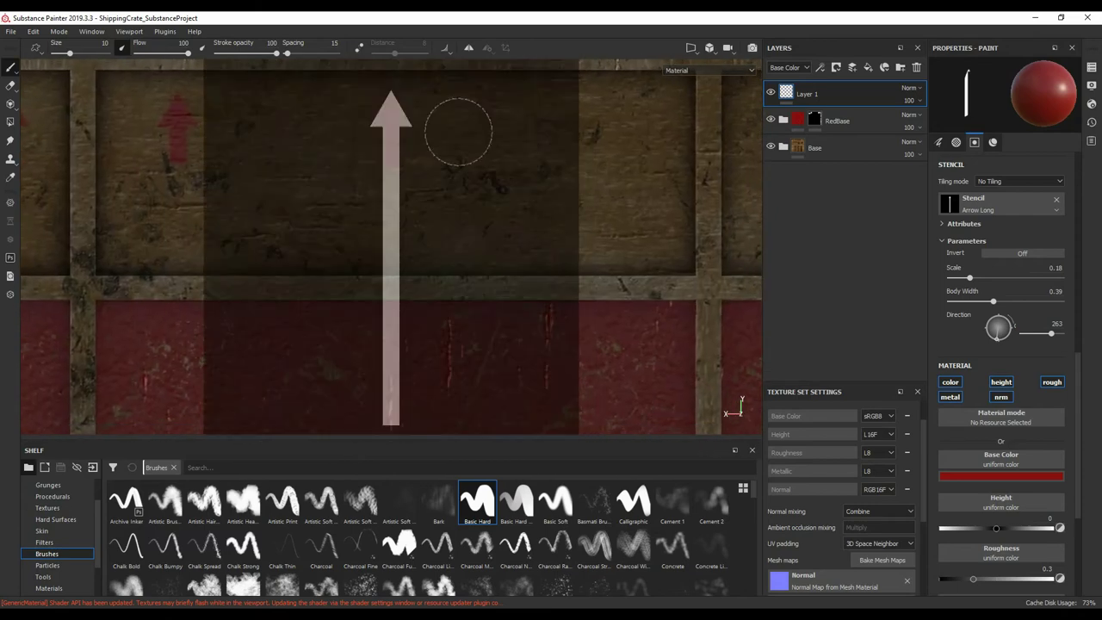
left_click_drag(458, 131, 406, 247, "alt")
mouse_move(393, 111)
left_mouse_down("alt")
mouse_move(647, 295)
mouse_move(533, 295)
left_mouse_up("alt")
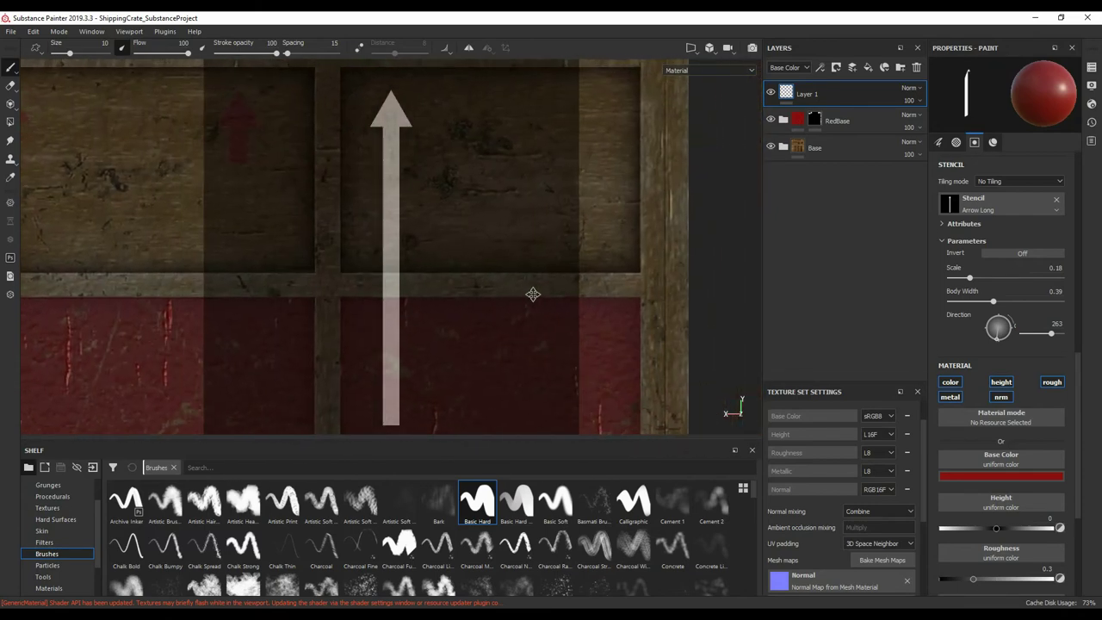
mouse_move(388, 98)
middle_mouse_down("alt")
mouse_move(453, 232)
mouse_move(431, 231)
mouse_move(395, 96)
middle_mouse_up("alt")
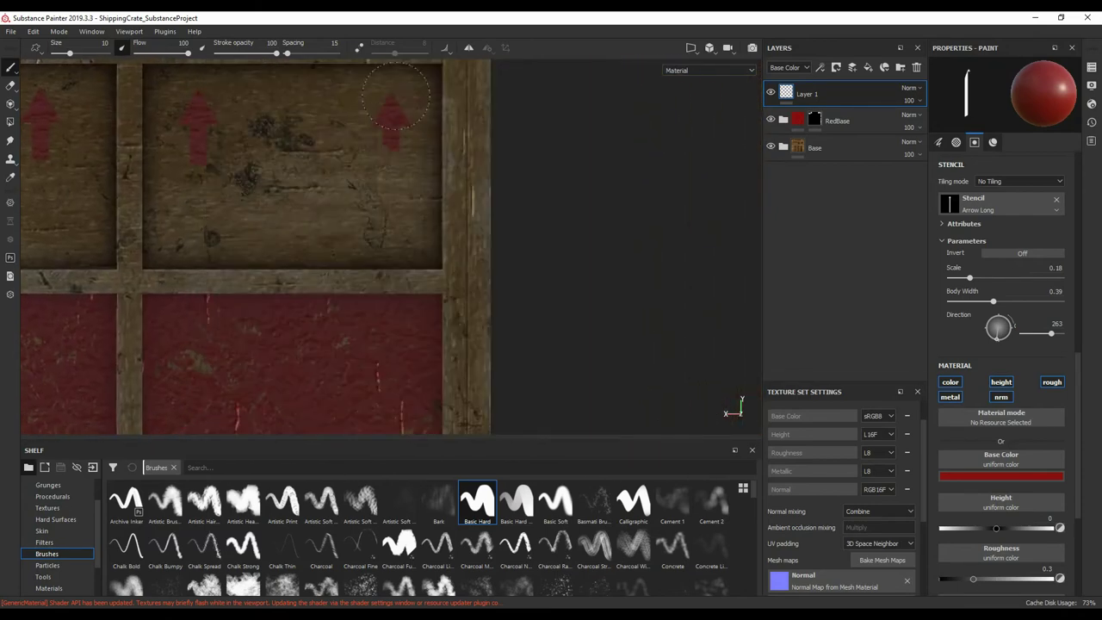
left_click(1056, 199)
left_click(722, 69)
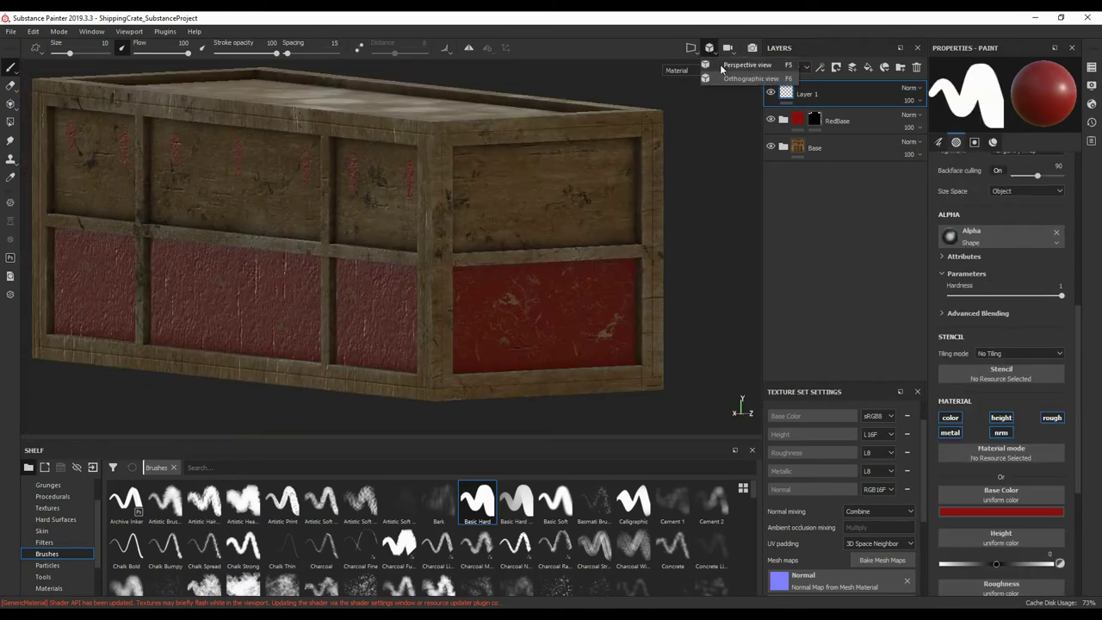
Step: Frame the crate and choose the Font Black Ops One text alpha from the shelf
key("f")
left_click(45, 508)
scroll(430, 534, "down", 3)
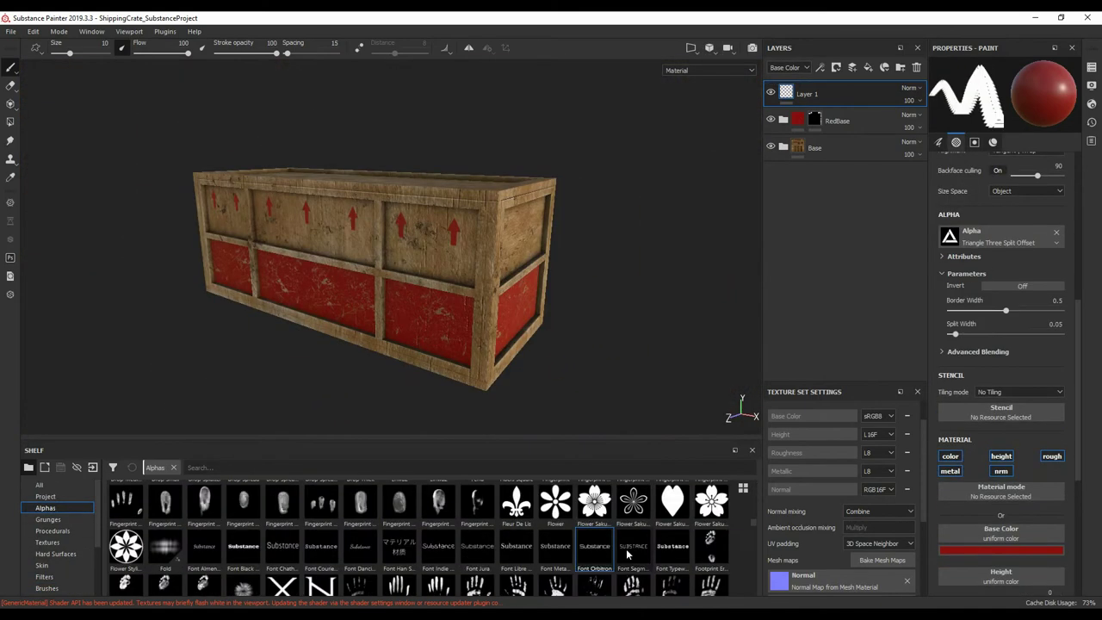
left_click(242, 551)
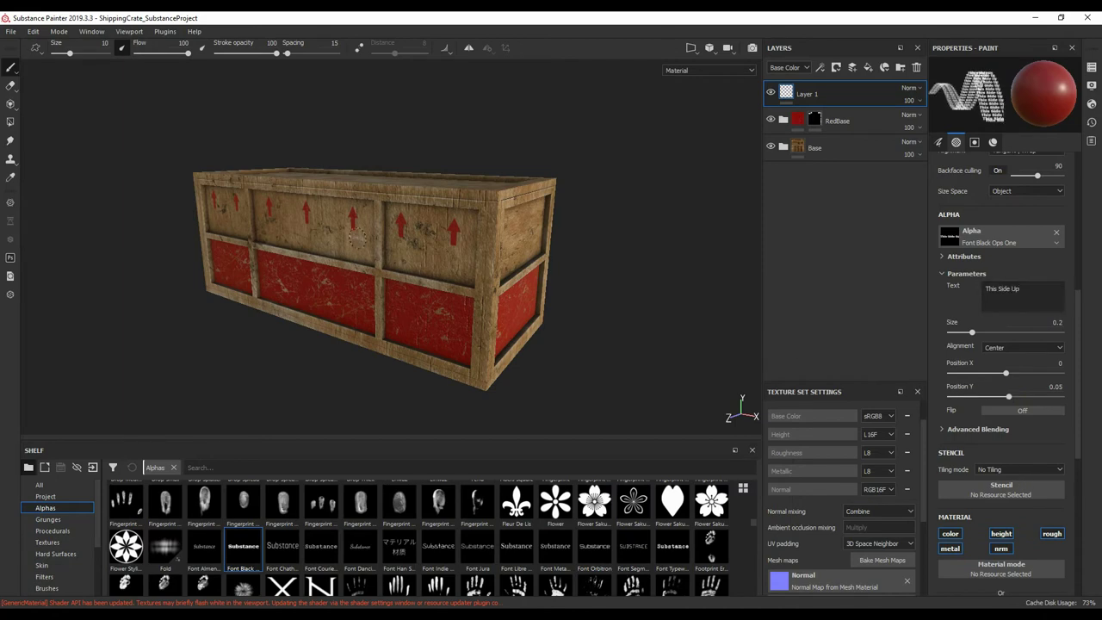
Step: In an orthographic front view, enlarge the brush and stamp 'This Side Up' on the middle upper panel
left_click(711, 48)
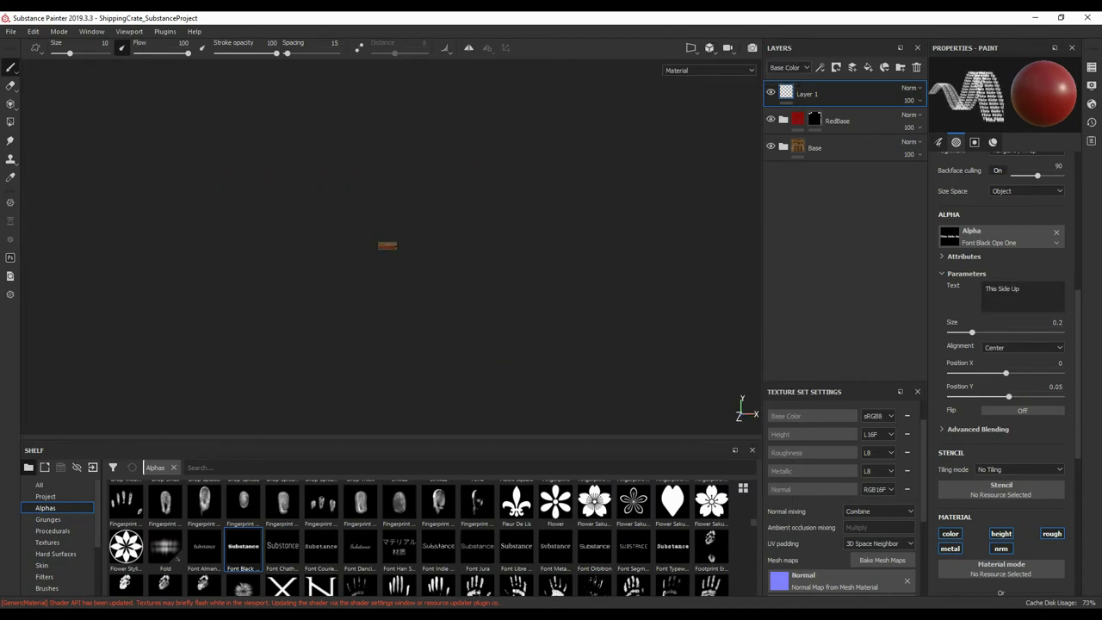
scroll(405, 235, "up", 5)
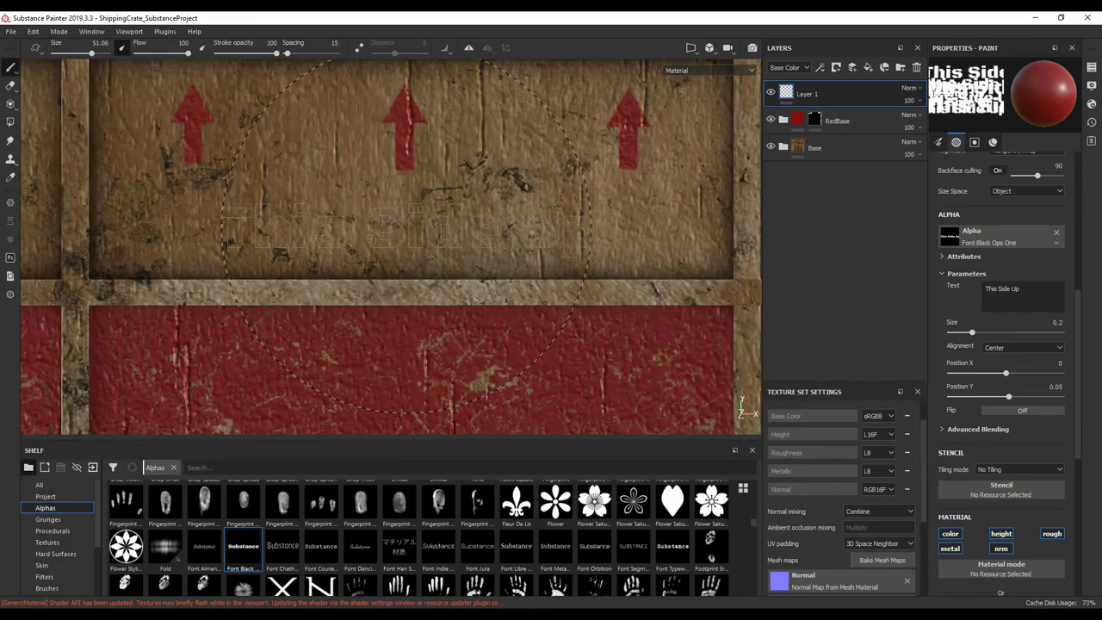
right_click_drag(406, 234, 457, 234, "ctrl")
left_click(400, 229)
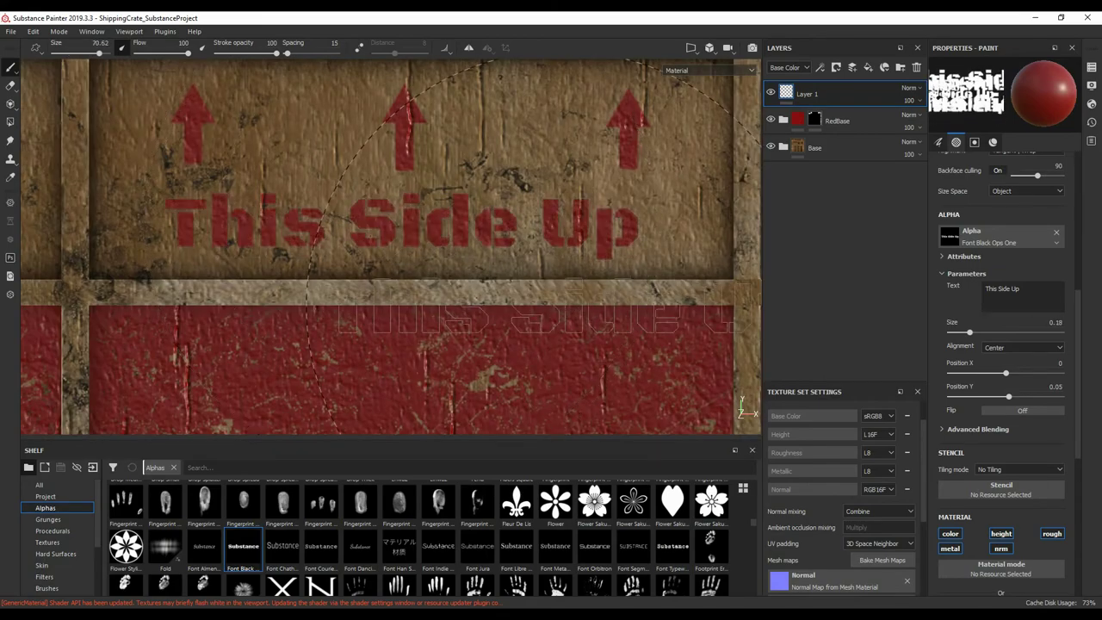
scroll(456, 257, "down", 3)
left_click_drag(436, 251, 435, 285, "alt")
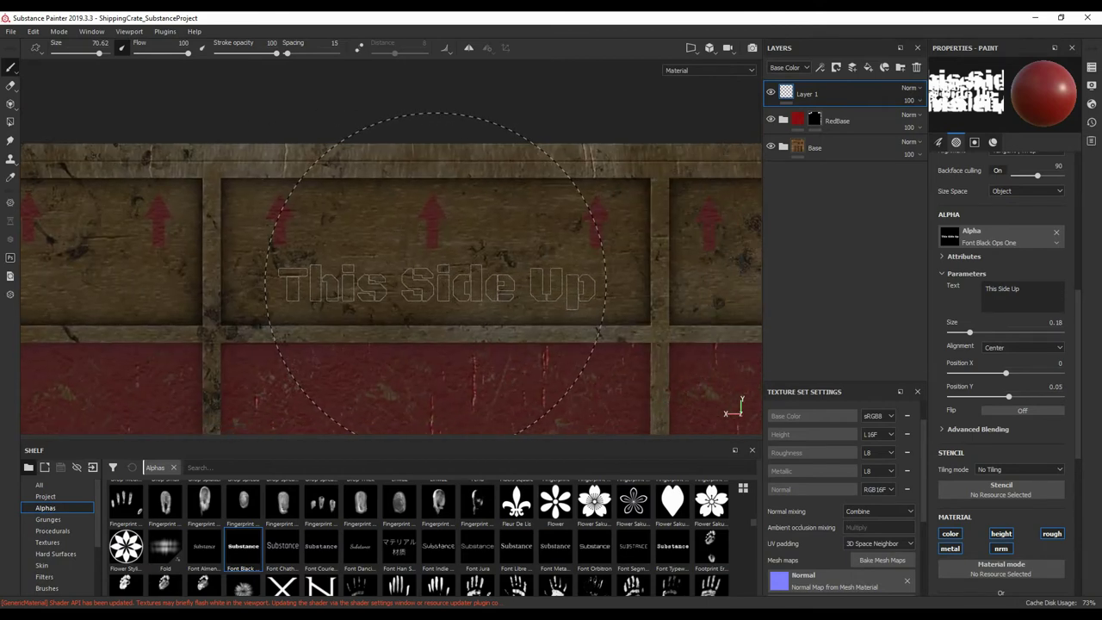
scroll(436, 277, "down", 5)
left_click_drag(598, 322, 455, 322, "alt")
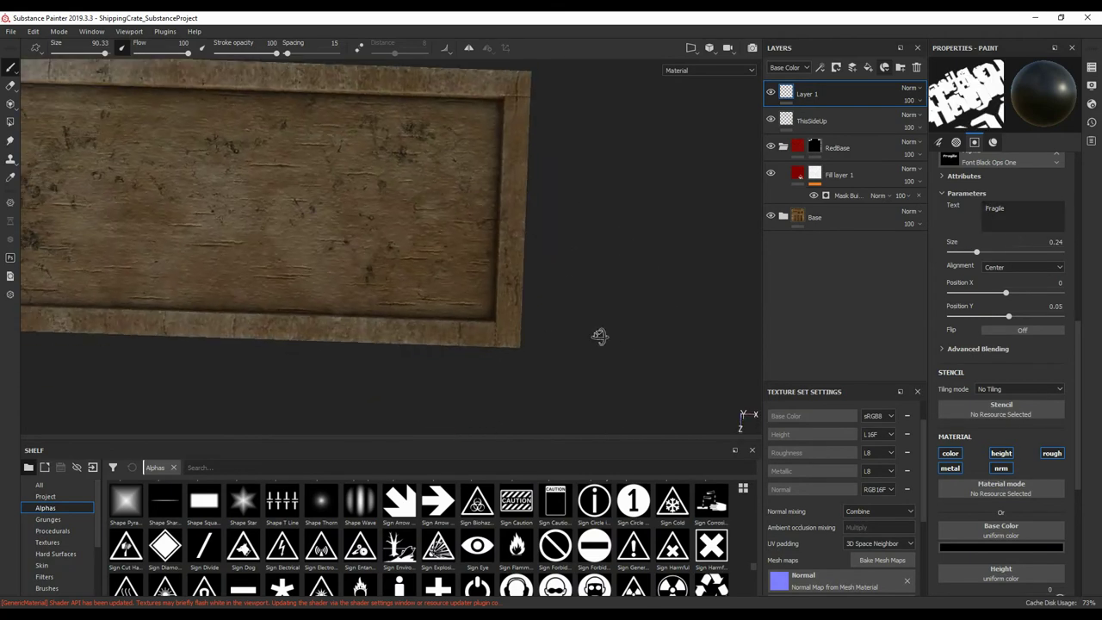
Step: Try stamping the Sign Caution alpha on the crate lid, then undo it
left_click(747, 79)
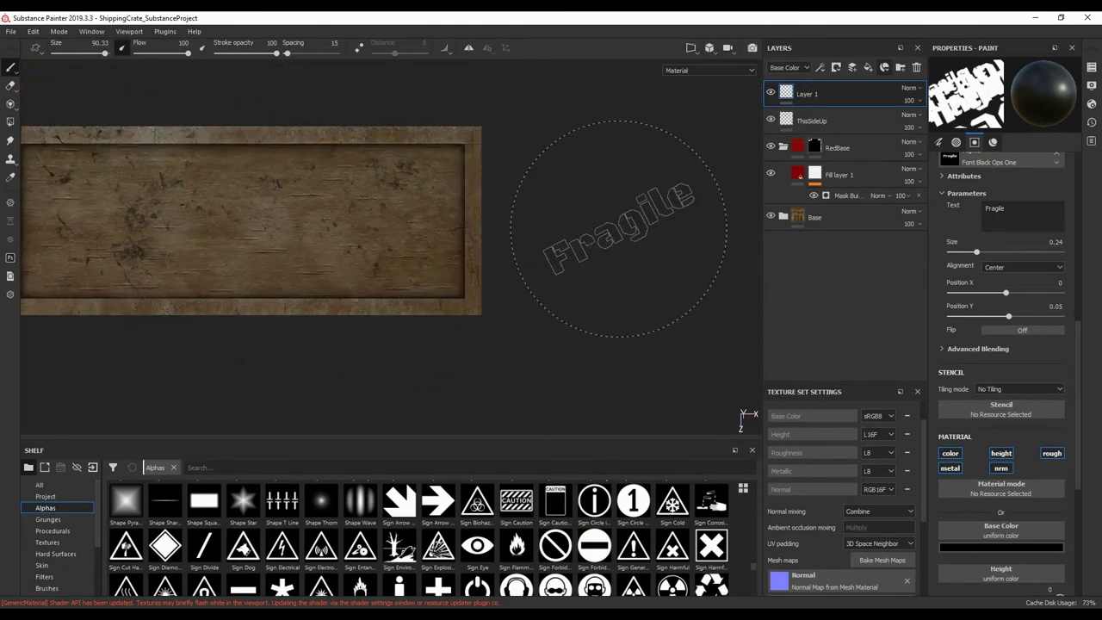
left_click_drag(491, 294, 533, 233, "alt")
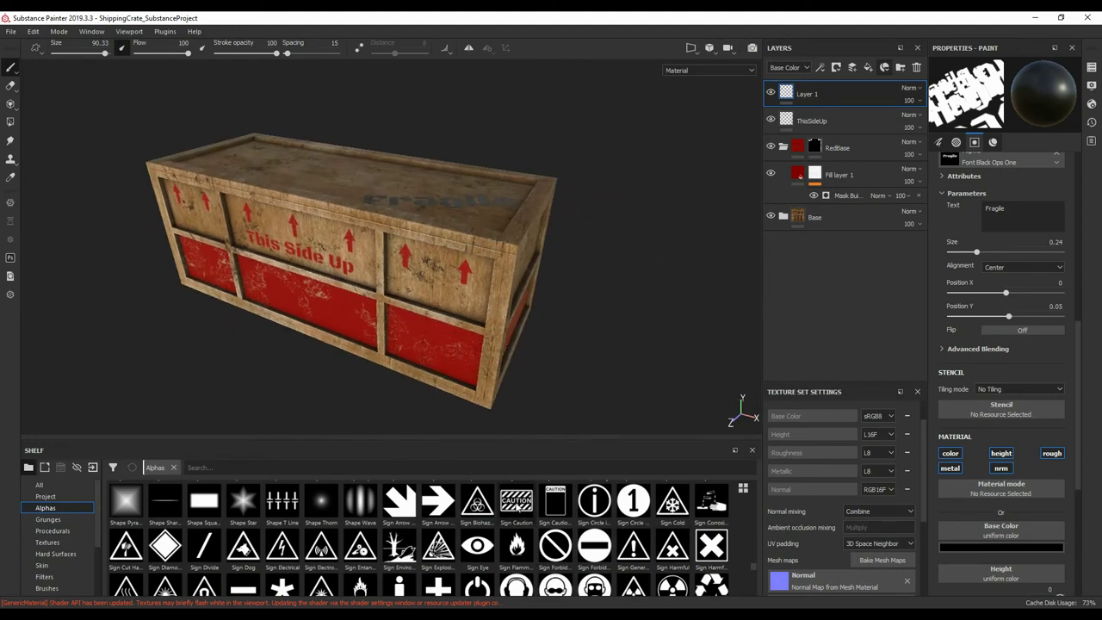
mouse_move(555, 501)
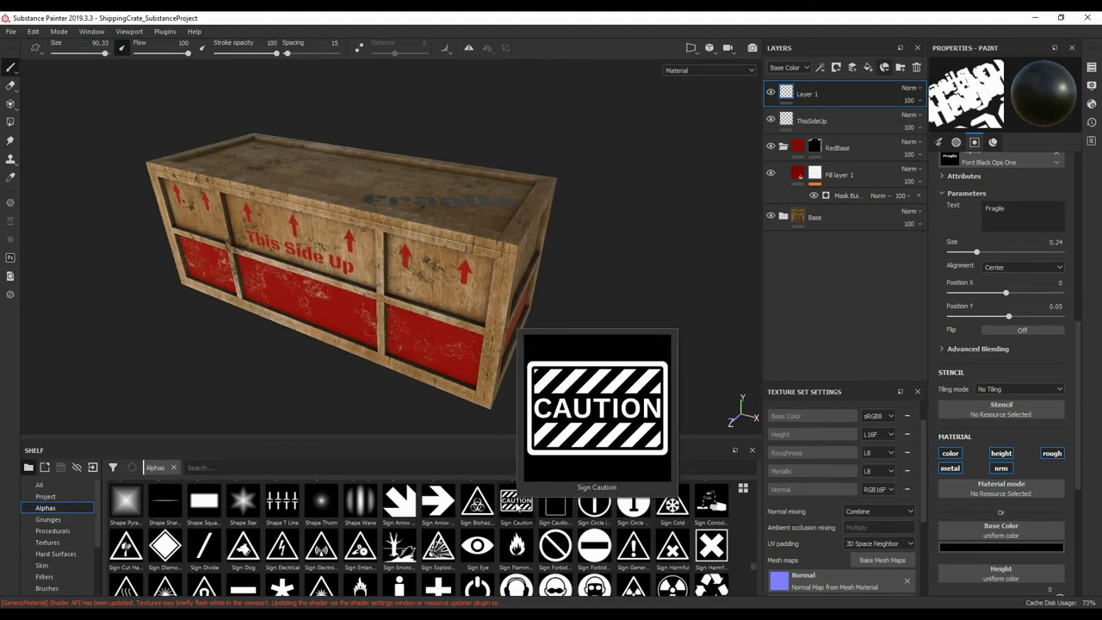
left_click(516, 500)
mouse_move(573, 233)
left_mouse_down("alt")
mouse_move(433, 264)
mouse_move(517, 242)
left_mouse_up("alt")
left_click(433, 264)
key("ctrl+z")
Step: Open the base colour picker and pick the Sign Radiation alpha as the stamp
left_click(1000, 433)
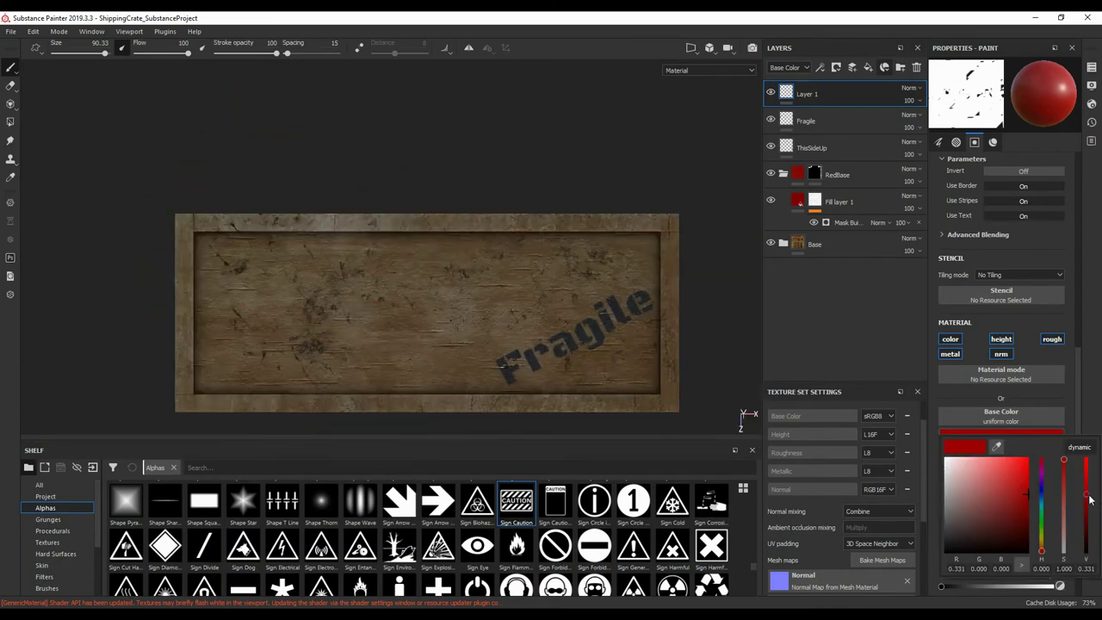
mouse_move(319, 209)
left_mouse_down("alt")
mouse_move(537, 199)
mouse_move(482, 224)
left_mouse_up("alt")
scroll(633, 551, "down", 1)
left_click(633, 568)
Step: With the Fragile layer selected, shrink the brush for the radiation sign and orbit around the crate
left_click(806, 120)
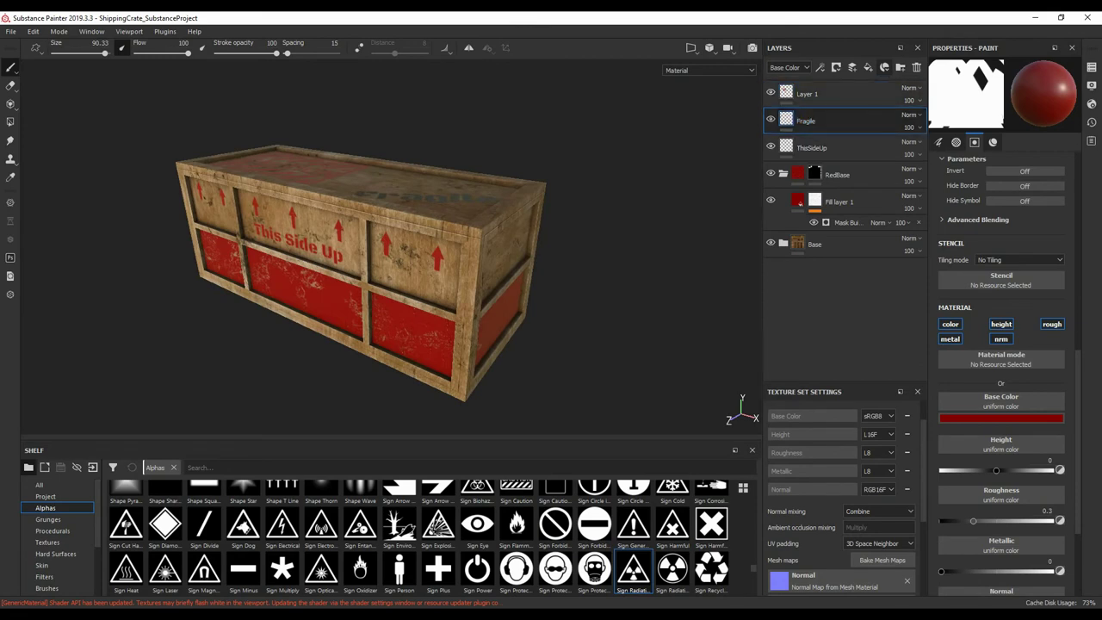
left_click_drag(559, 310, 413, 310, "alt")
scroll(405, 296, "up", 3)
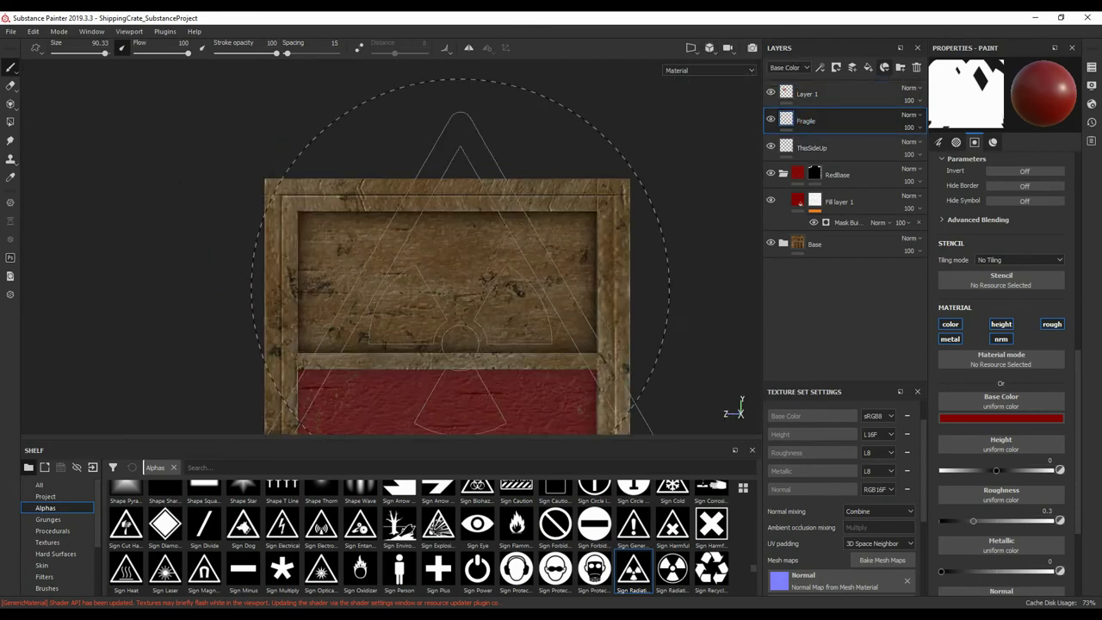
right_click(447, 236)
right_click_drag(458, 282, 413, 282, "ctrl")
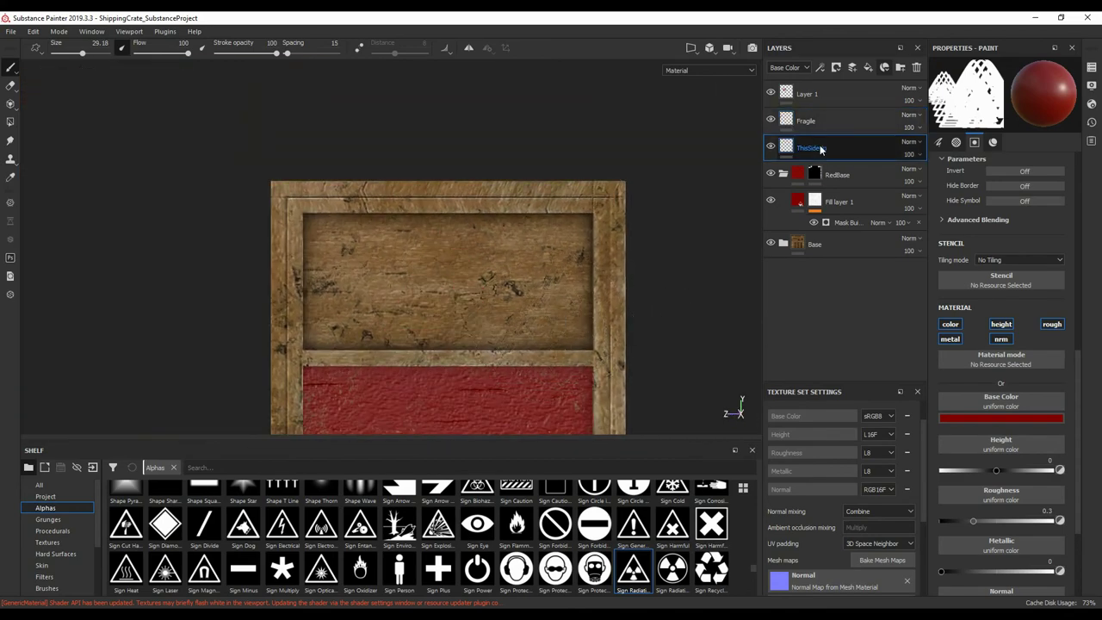
left_click_drag(436, 276, 484, 301, "alt")
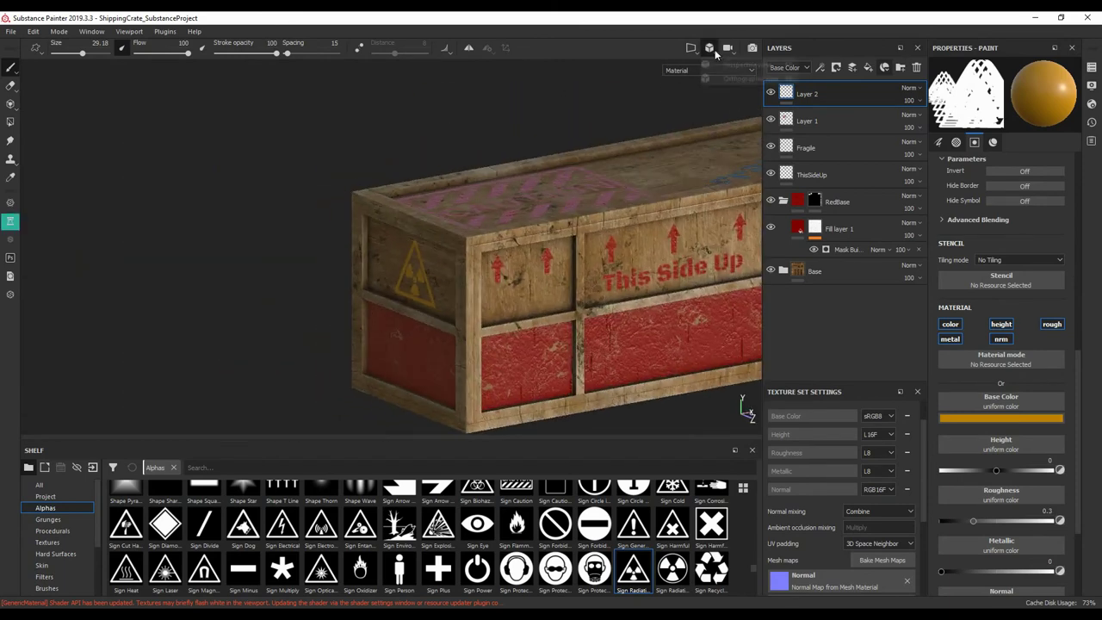
left_click_drag(390, 380, 495, 355, "alt")
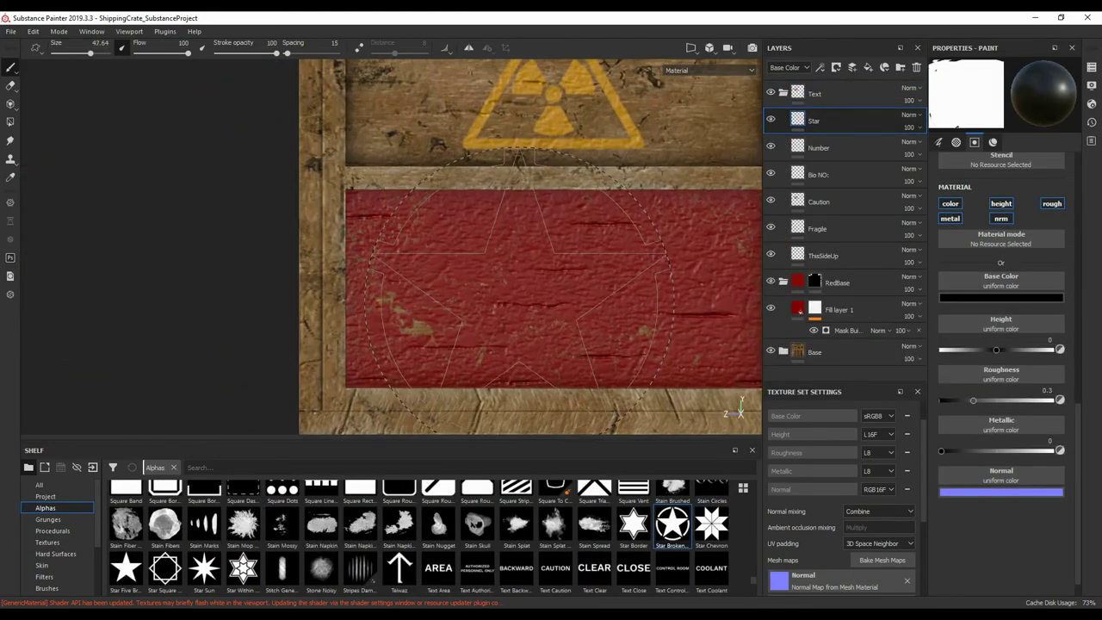
key("f")
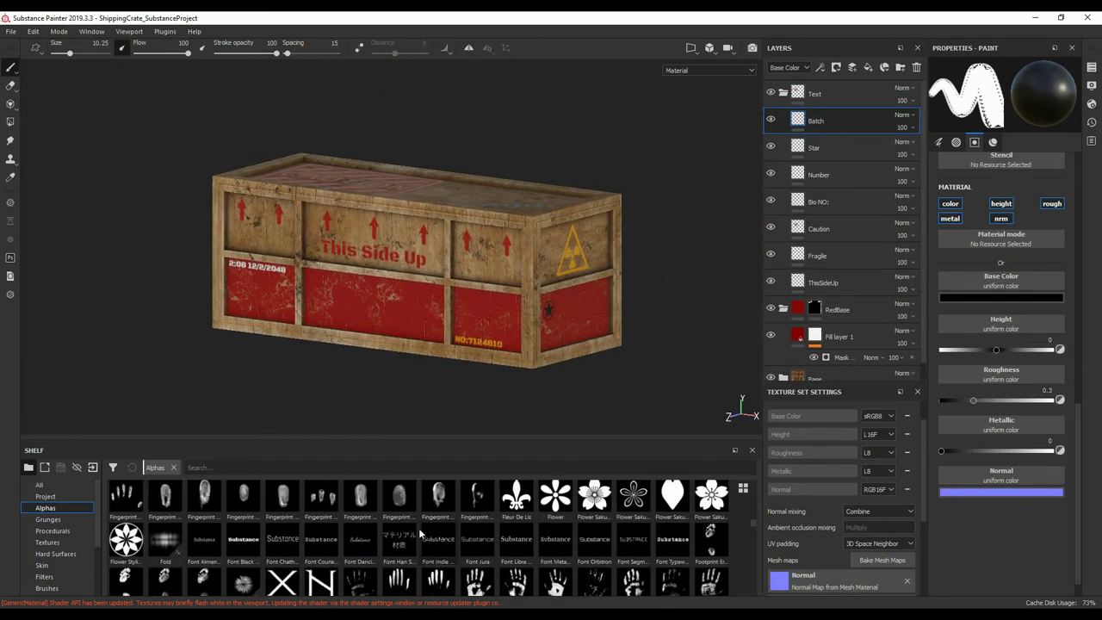
Step: Change the font alpha text to 'Batch NO:47', lower its size to 0.17, and stamp it on the end's red panel
scroll(1014, 244, "up", 5)
type("Batch")
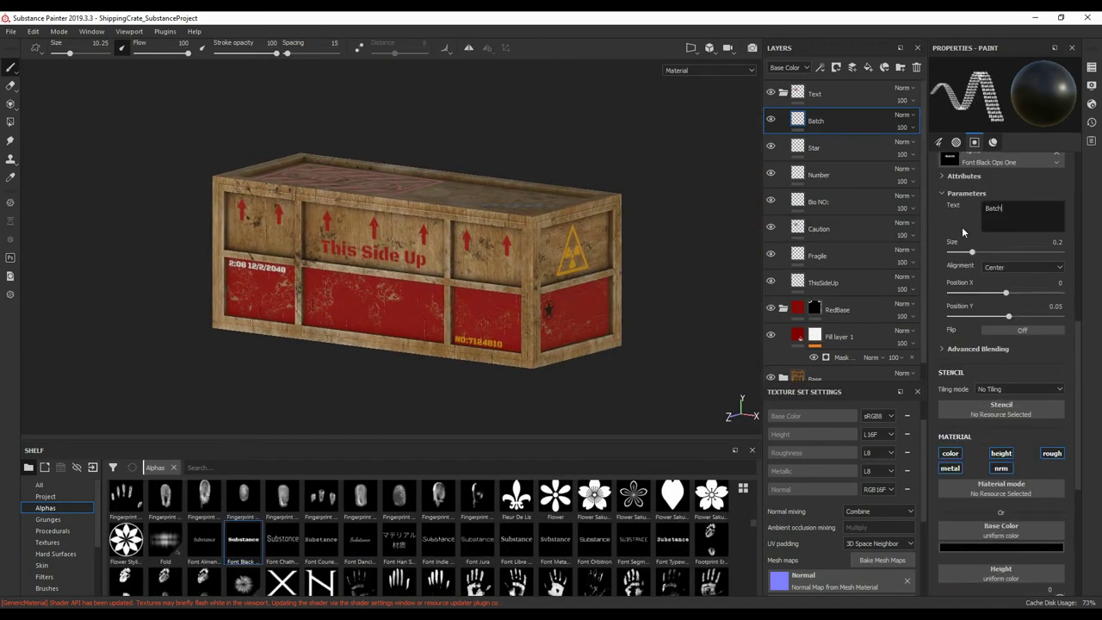
type(" NO:47")
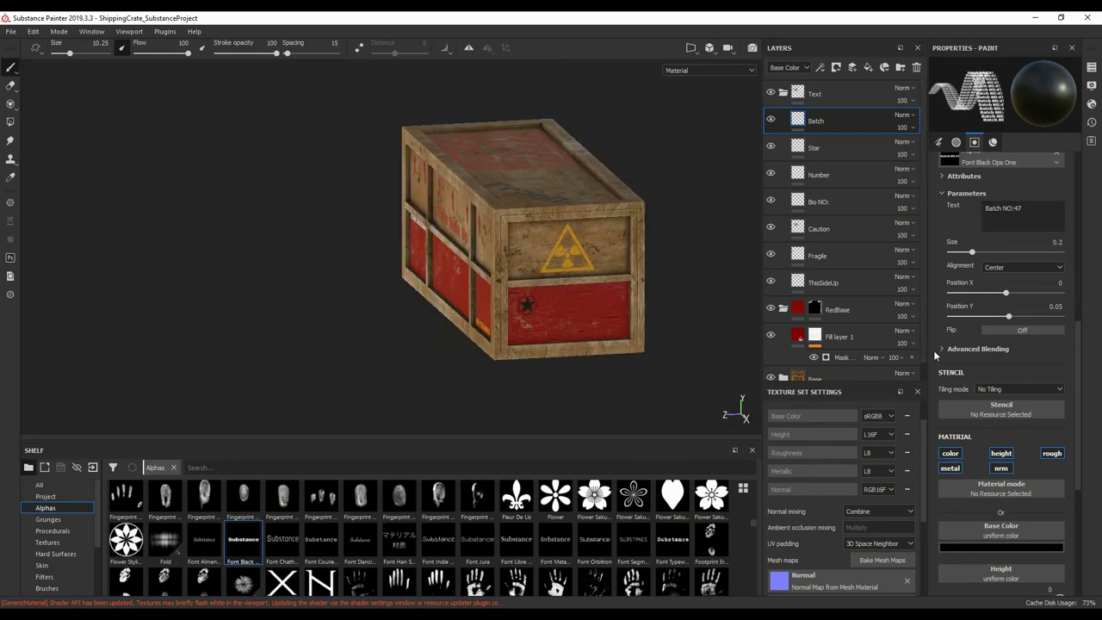
scroll(999, 344, "down", 2)
left_click_drag(972, 182, 969, 185)
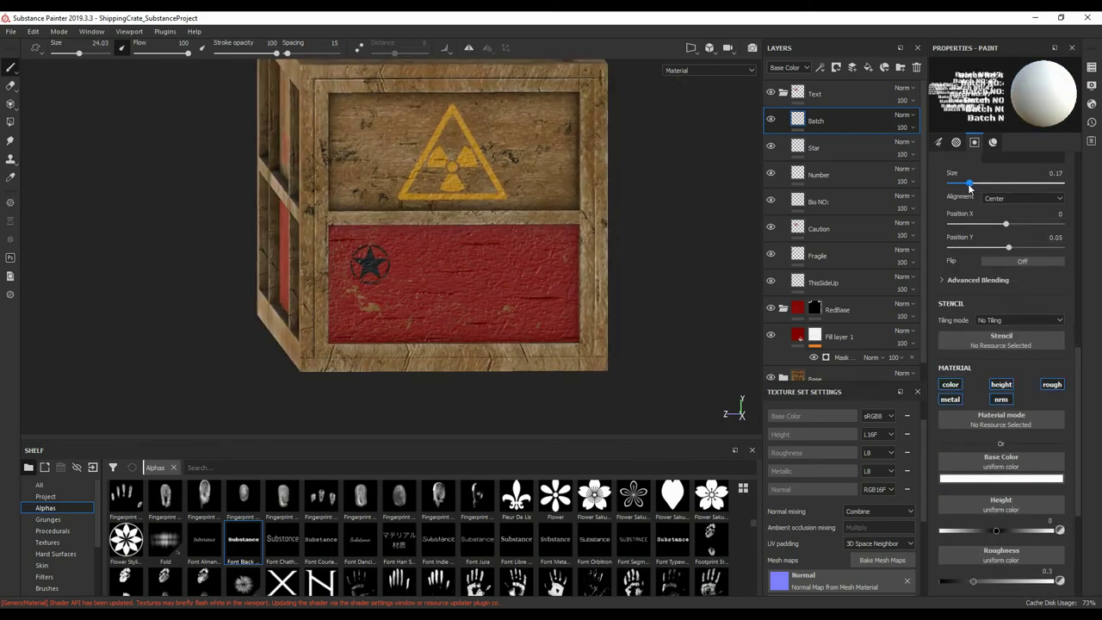
mouse_move(445, 267)
left_mouse_down("alt+shift")
mouse_move(434, 272)
mouse_move(517, 310)
left_mouse_up("alt+shift")
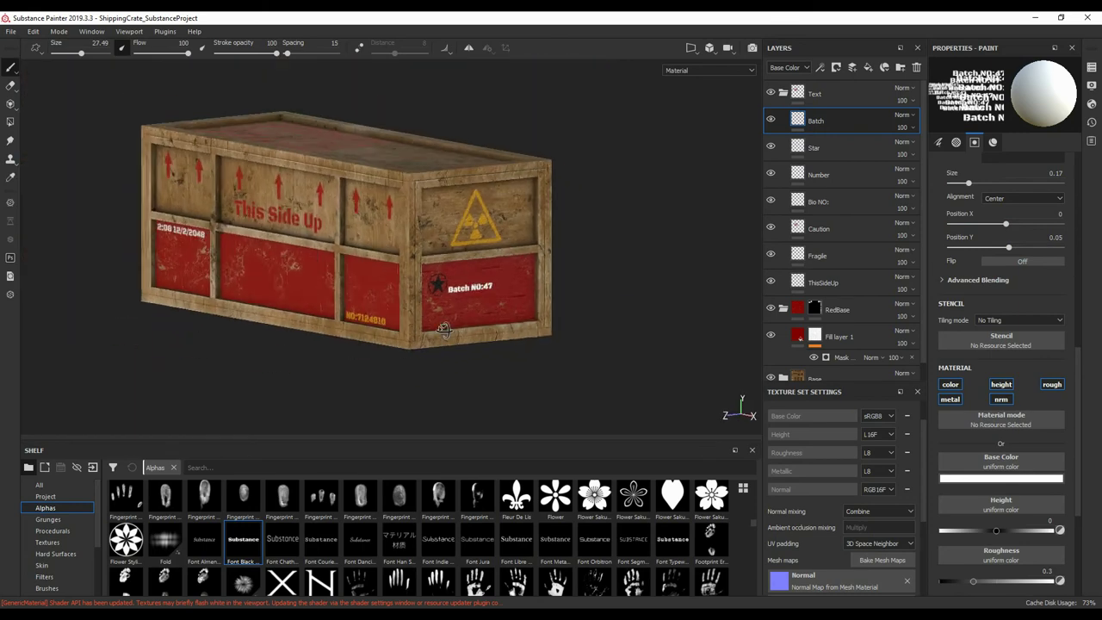
scroll(579, 352, "up", 2)
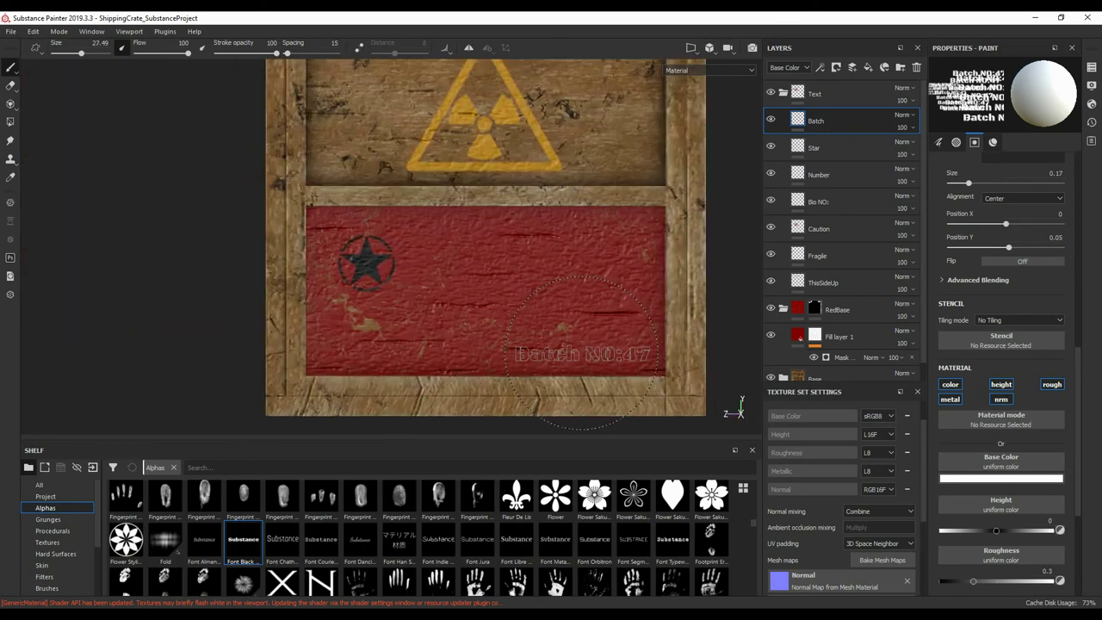
left_click(583, 353)
scroll(583, 353, "down", 2)
left_click_drag(632, 344, 523, 318, "alt")
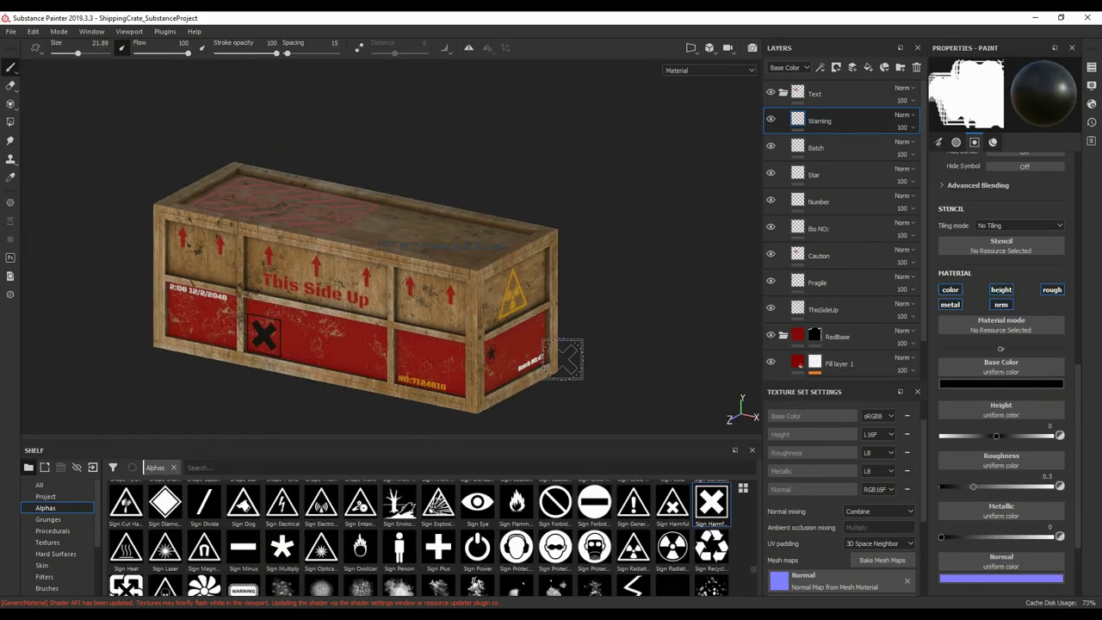
Step: Pick the triangular Sign Harmful alpha and face the crate's front panels straight on
left_click(672, 502)
left_click_drag(619, 383, 482, 327, "alt+shift")
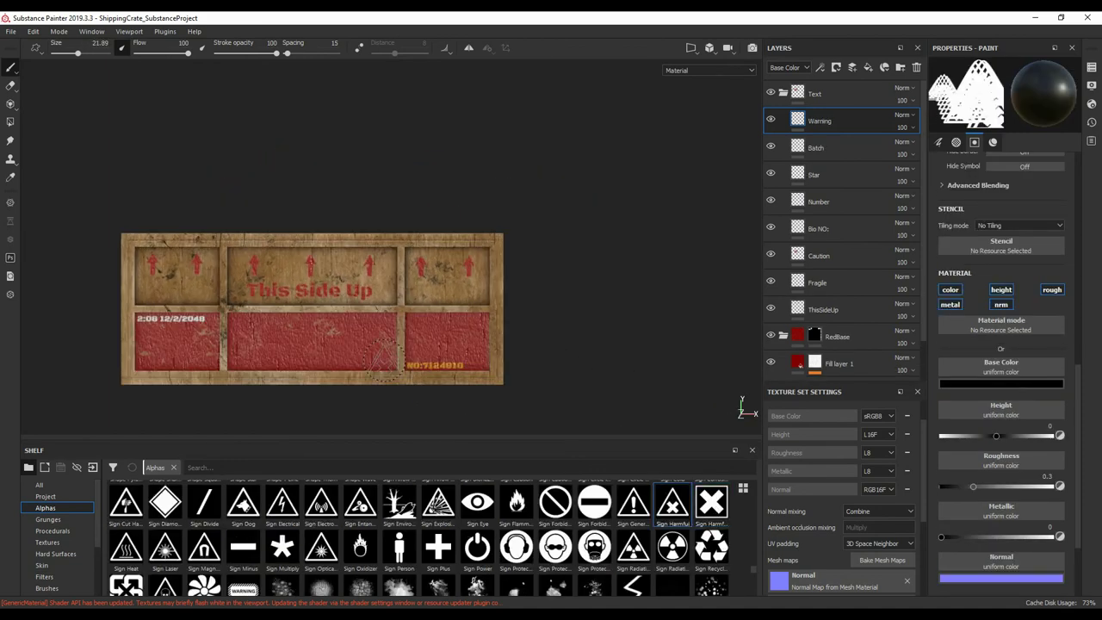
scroll(387, 279, "up", 3)
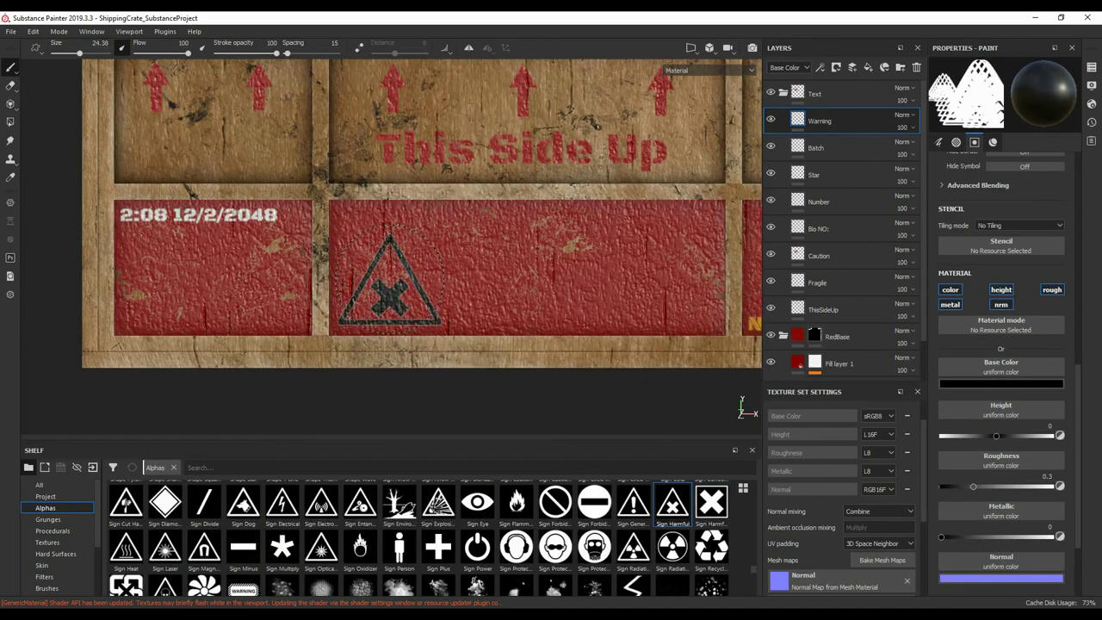